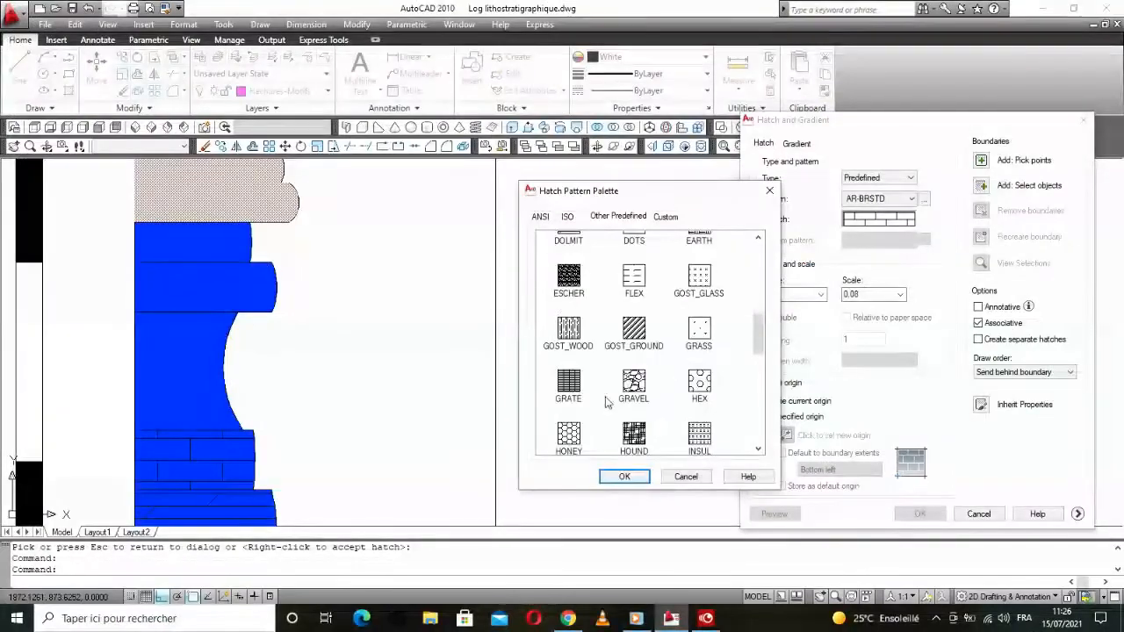
Step: Browse the predefined and ANSI hatch patterns and choose ANSI38 as the hatch pattern
scroll(661, 401, down, 1)
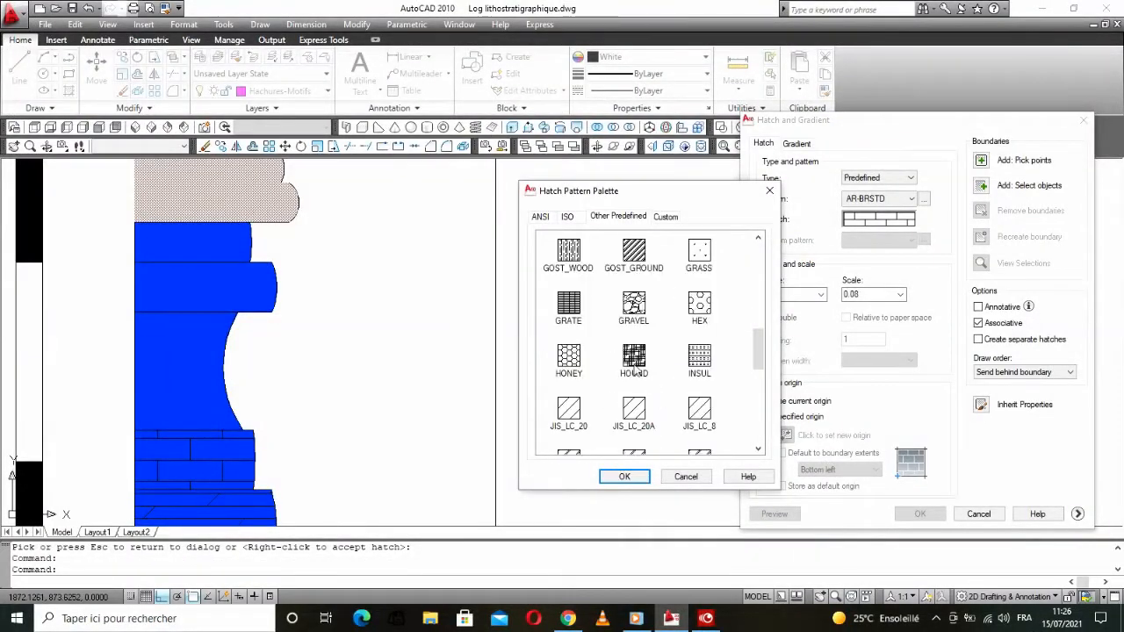
scroll(634, 374, down, 6)
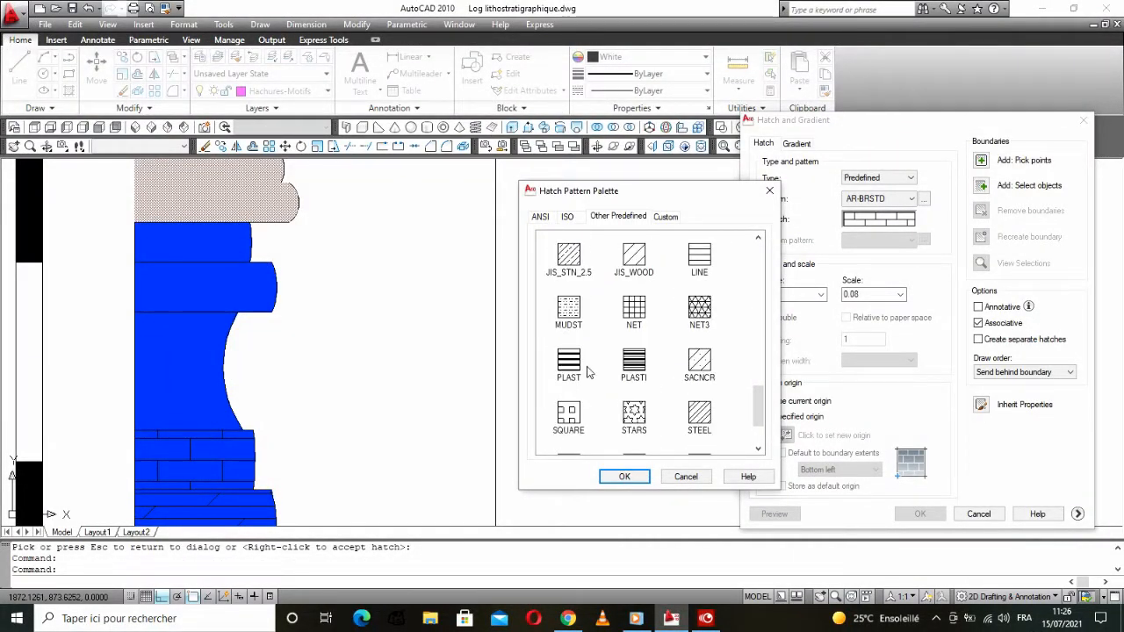
scroll(661, 395, down, 1)
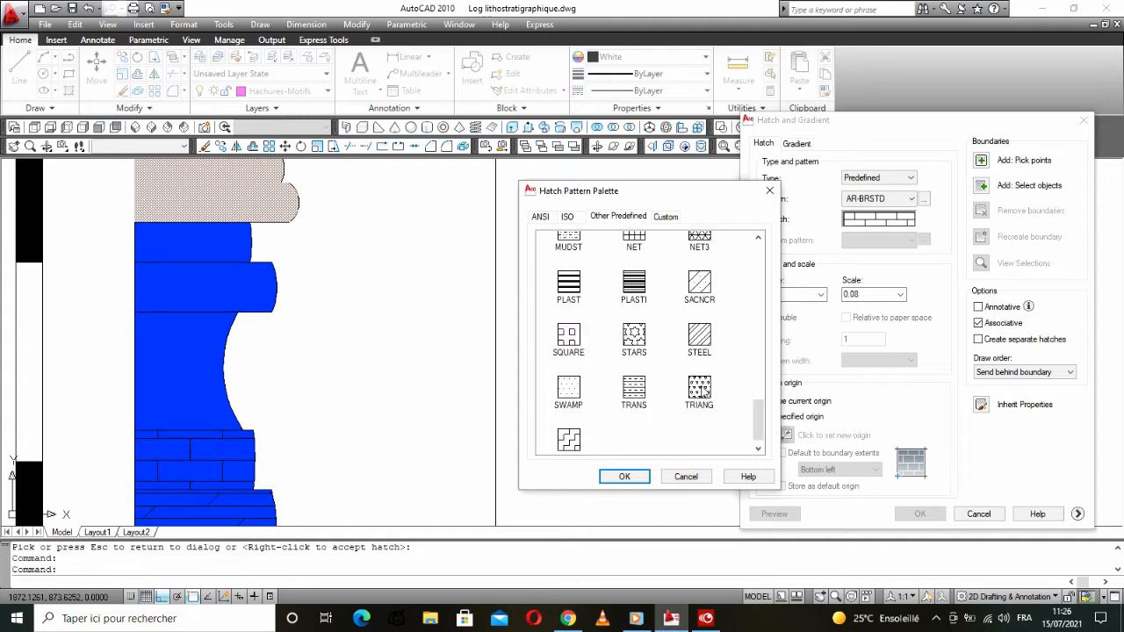
scroll(703, 392, up, 1)
scroll(690, 397, up, 10)
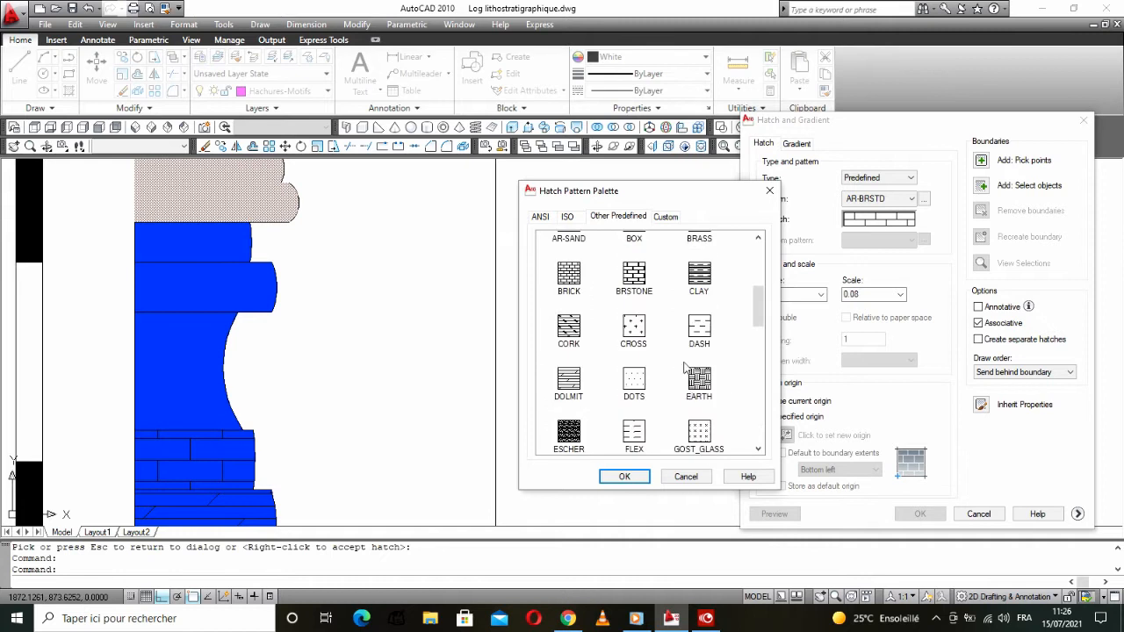
click(541, 216)
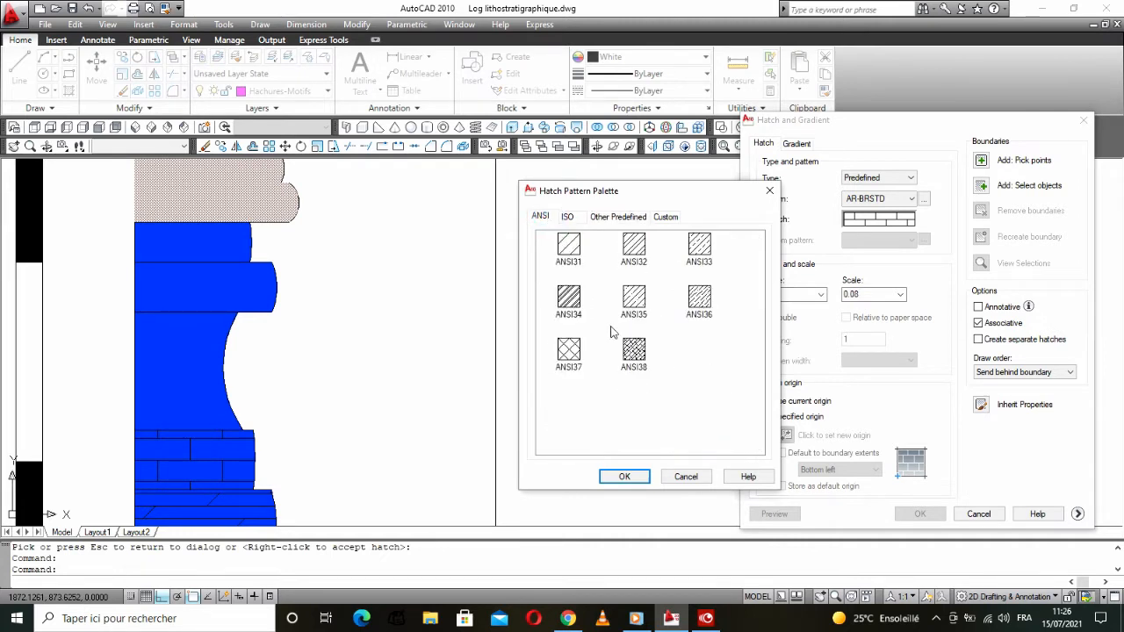
click(636, 358)
click(624, 477)
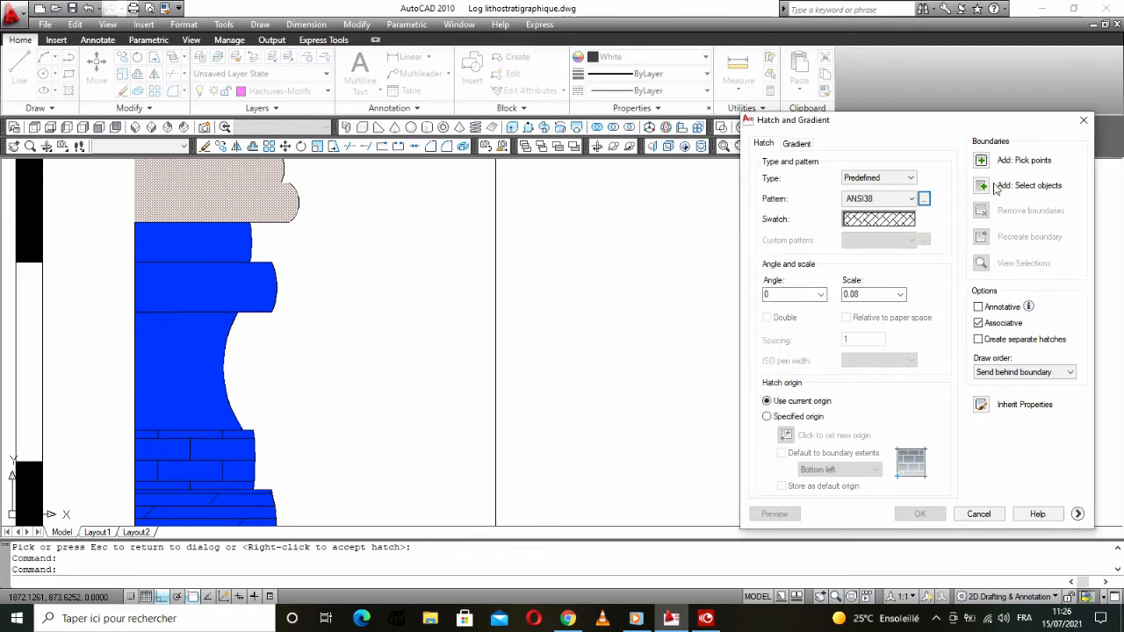
Step: Pick the interior of the unhatched concave-sided blue layer as the hatch boundary and preview the ANSI38 hatch
click(981, 161)
click(188, 399)
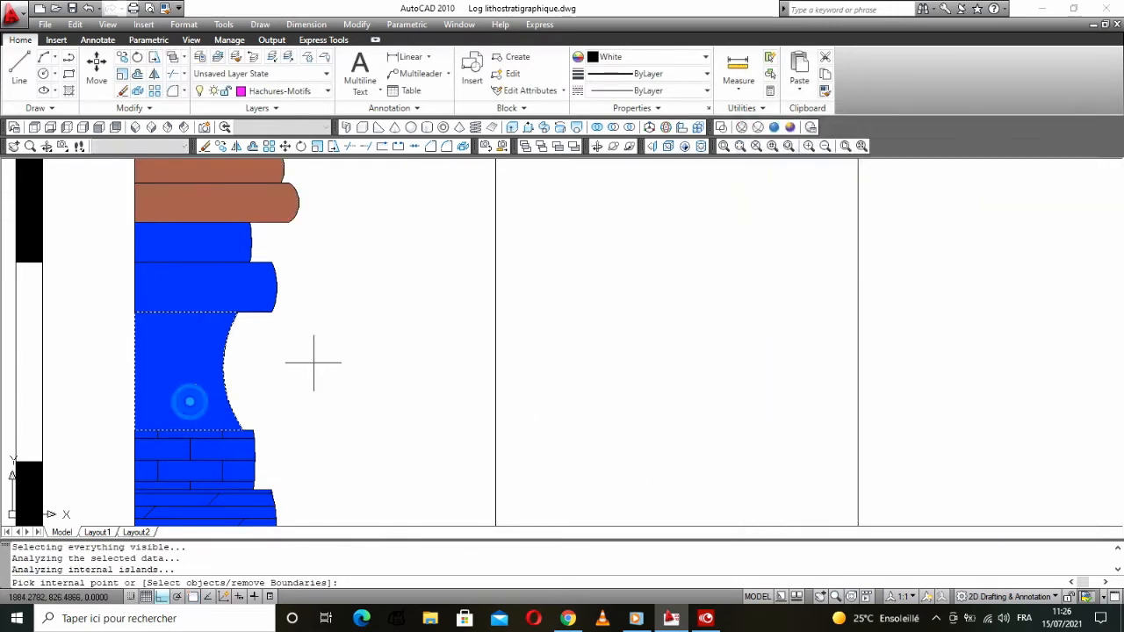
right_click(332, 354)
click(371, 554)
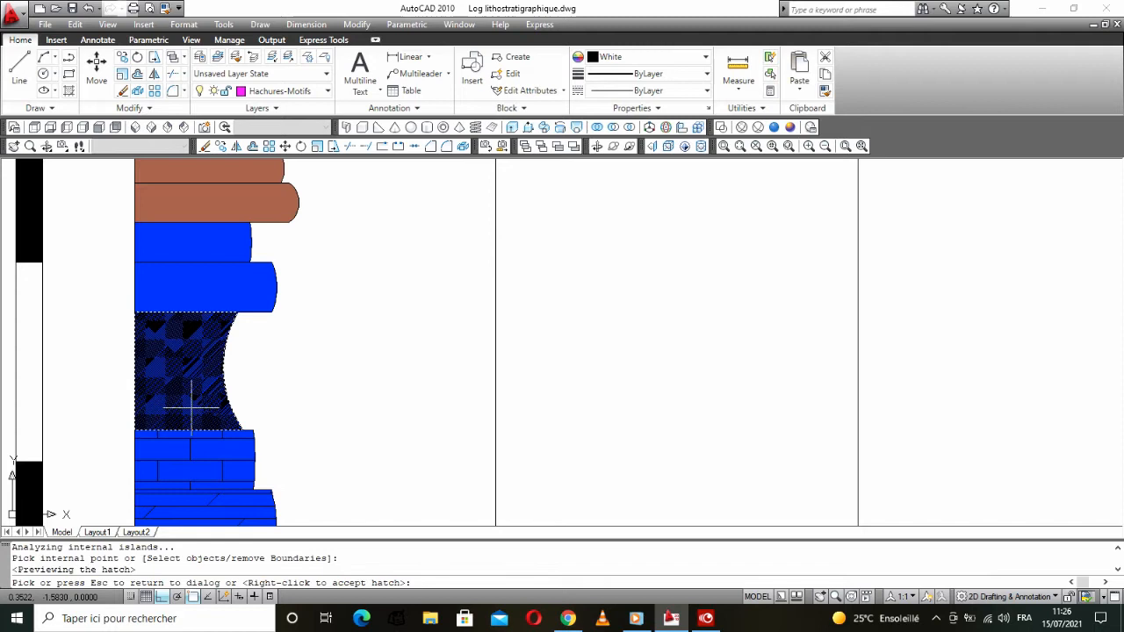
key(Escape)
Step: Set the hatch scale to 1 and preview the pattern in the concave-sided blue layer
click(900, 294)
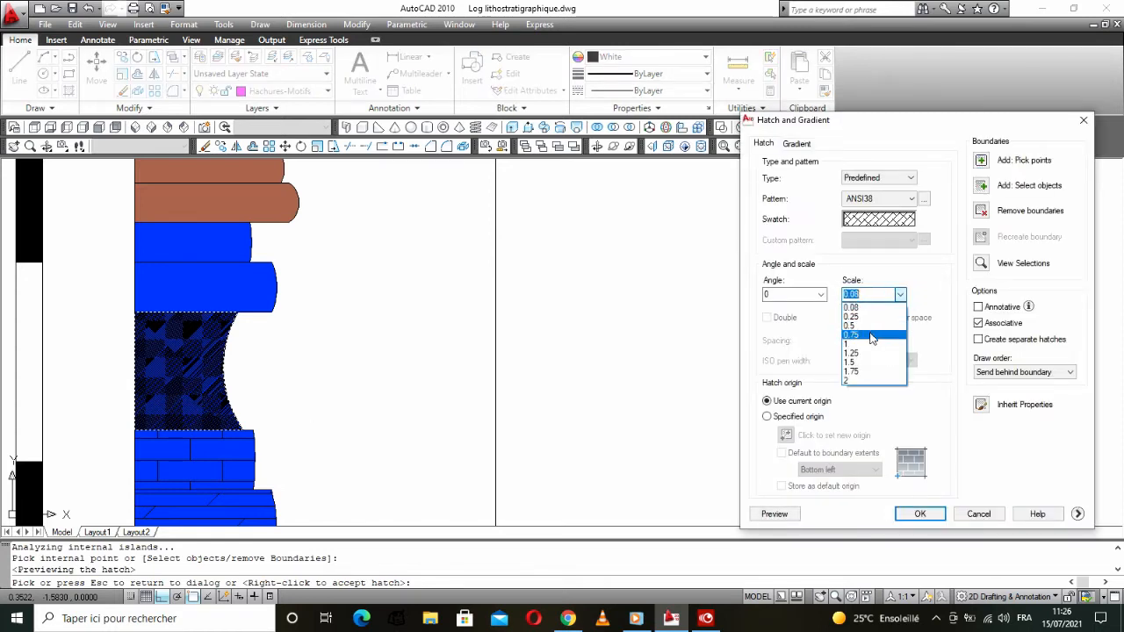
click(864, 344)
click(773, 514)
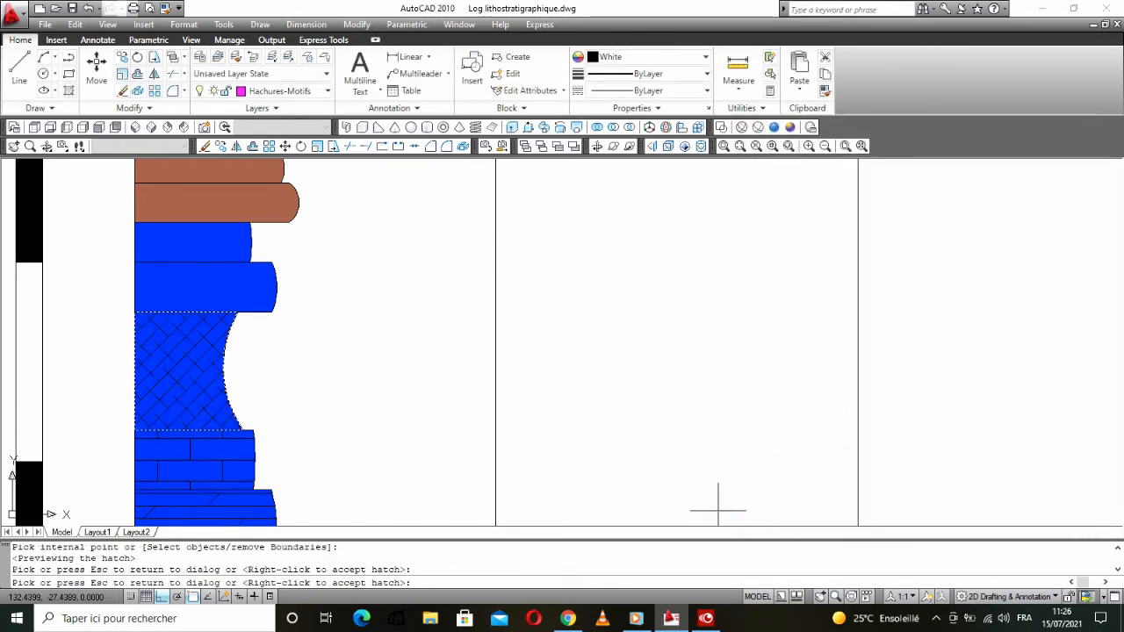
click(257, 395)
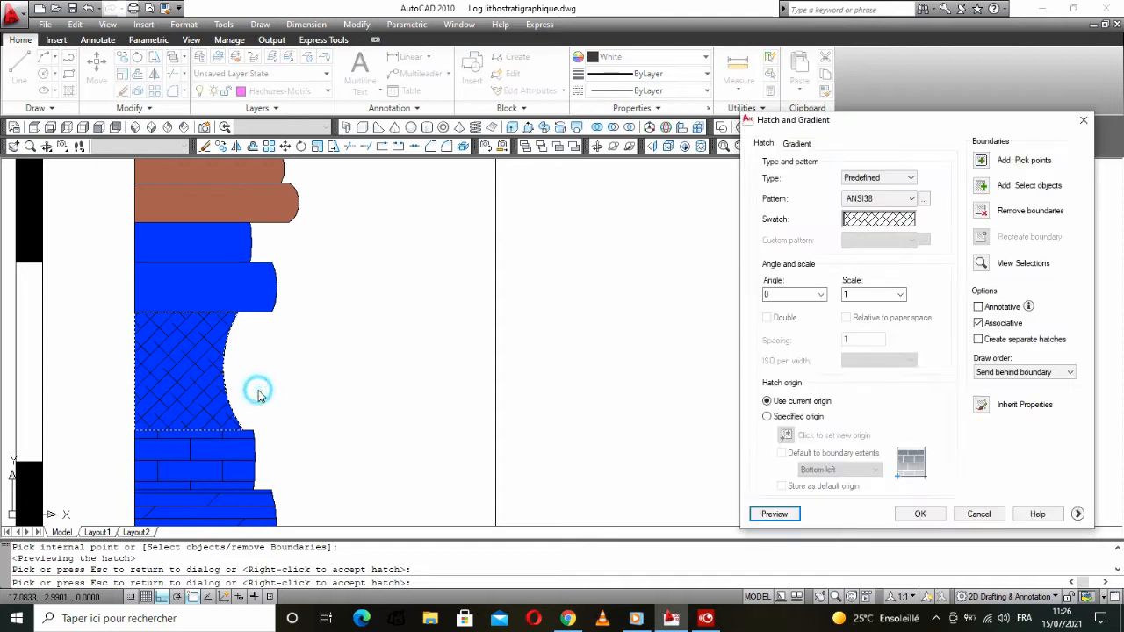
Step: Try hatch angles of 45 and 90 degrees, previewing each in the concave-sided blue layer
click(822, 297)
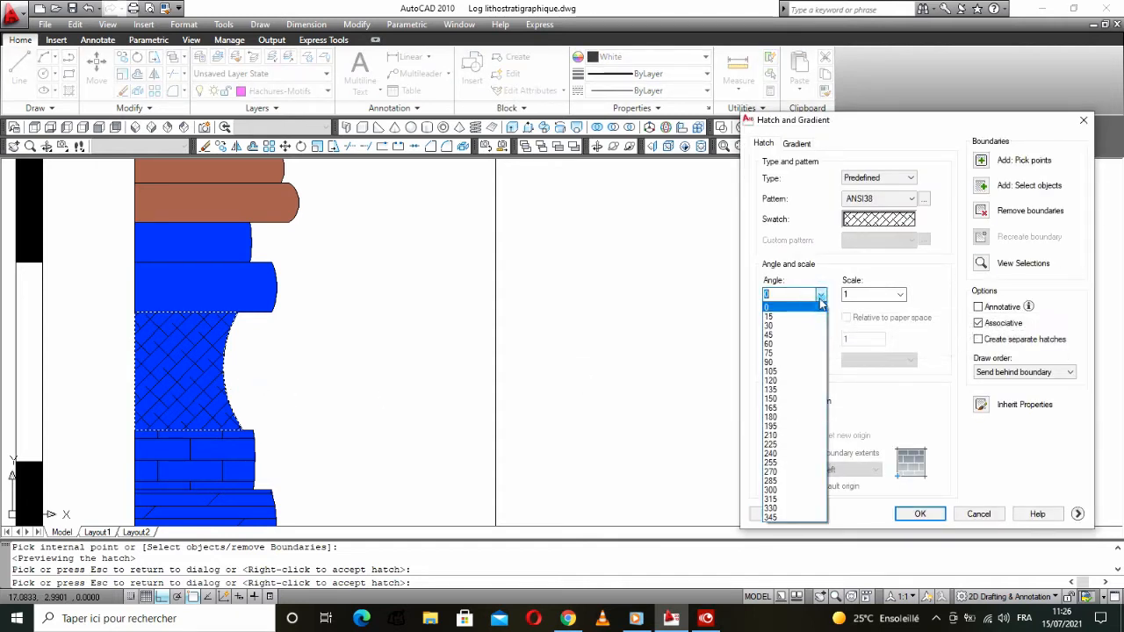
click(788, 338)
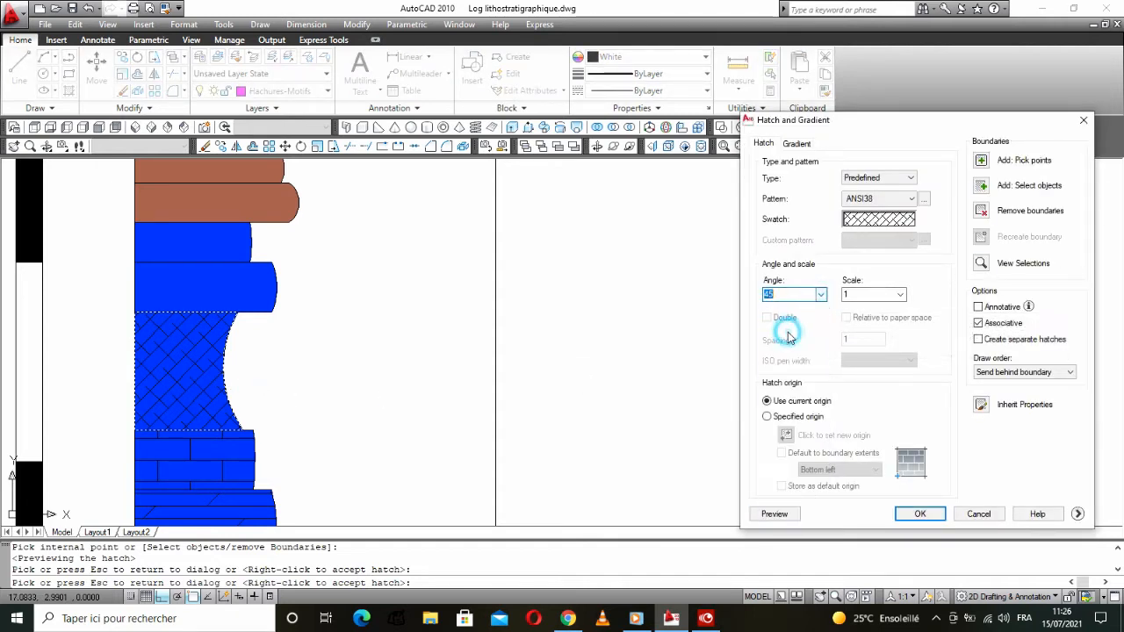
click(777, 514)
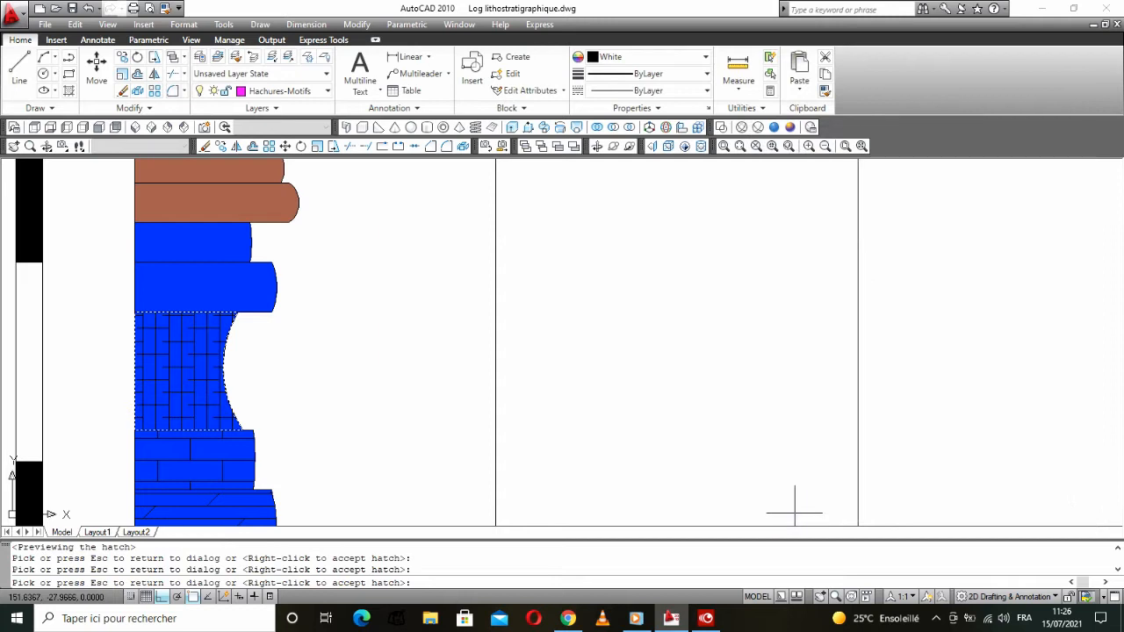
click(177, 368)
click(820, 295)
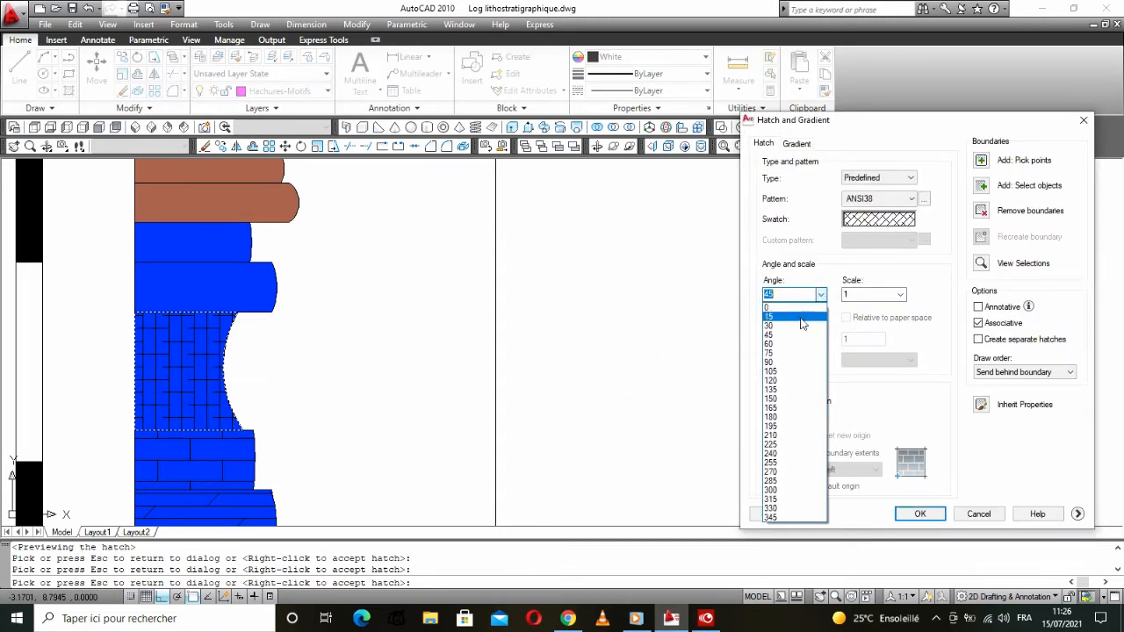
click(781, 363)
click(773, 515)
click(635, 401)
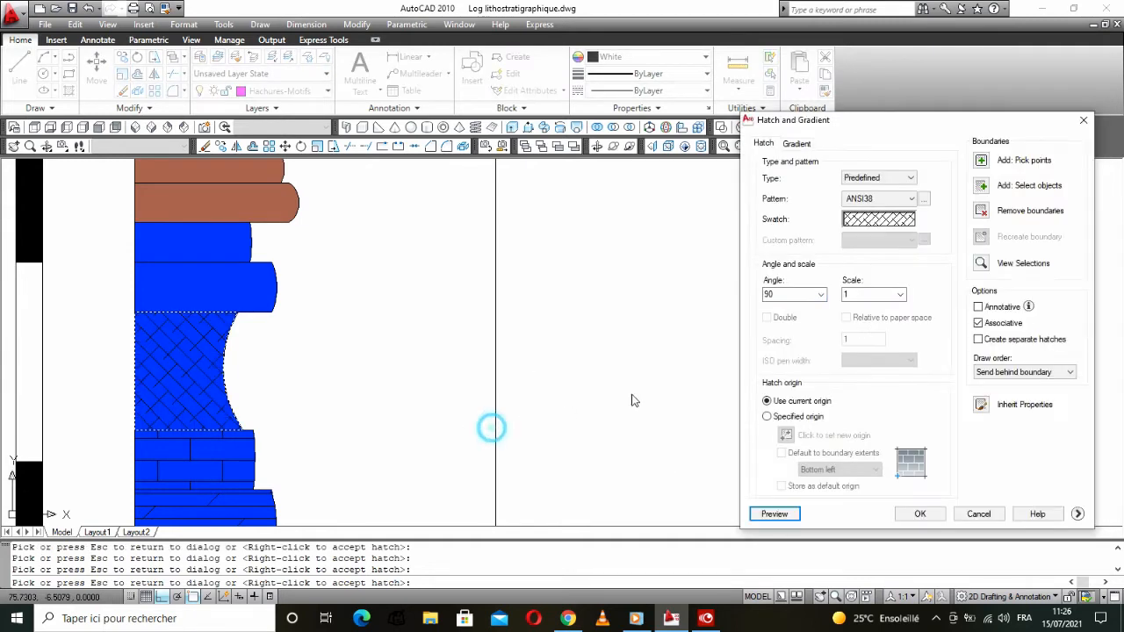
Step: Set the hatch angle to 135 degrees, preview it and apply the hatch to the concave-sided blue layer
click(821, 294)
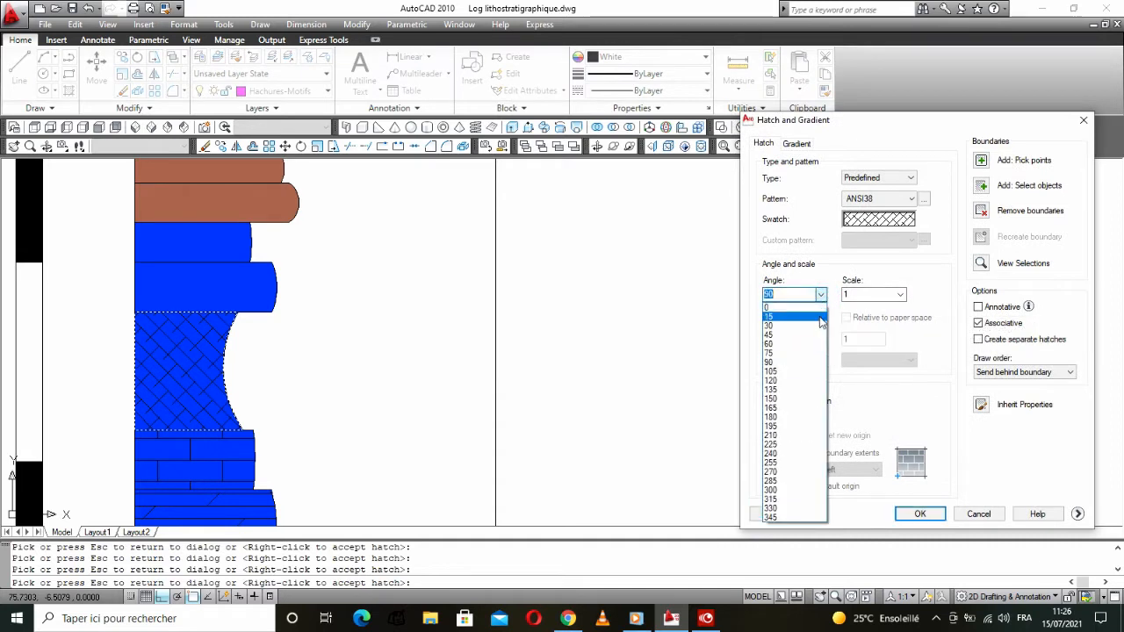
click(779, 390)
click(775, 515)
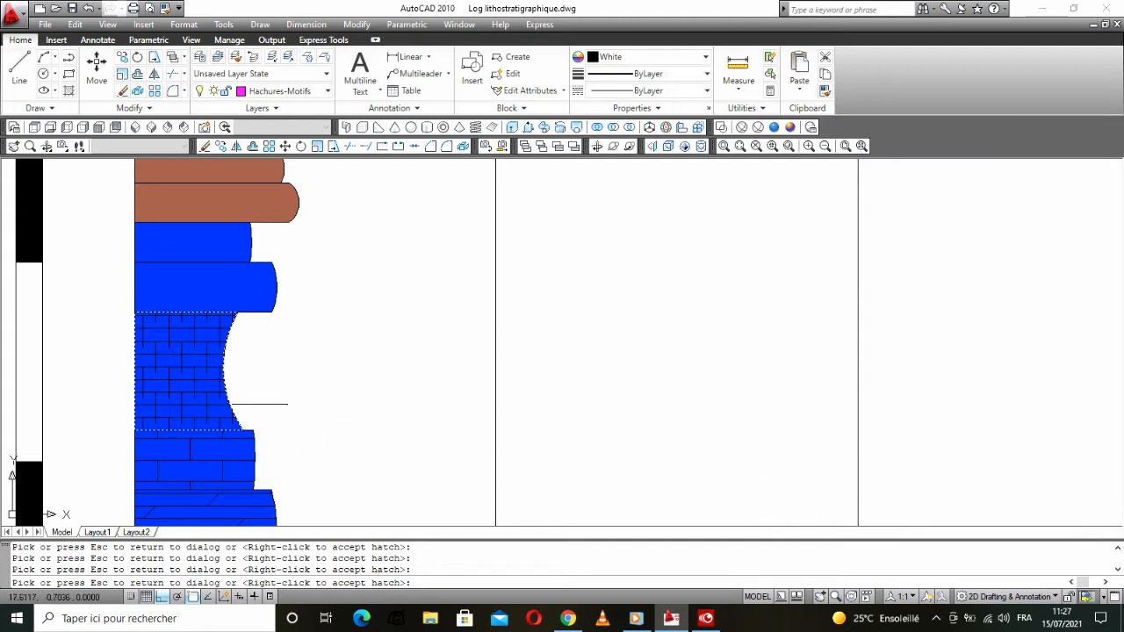
right_click(261, 399)
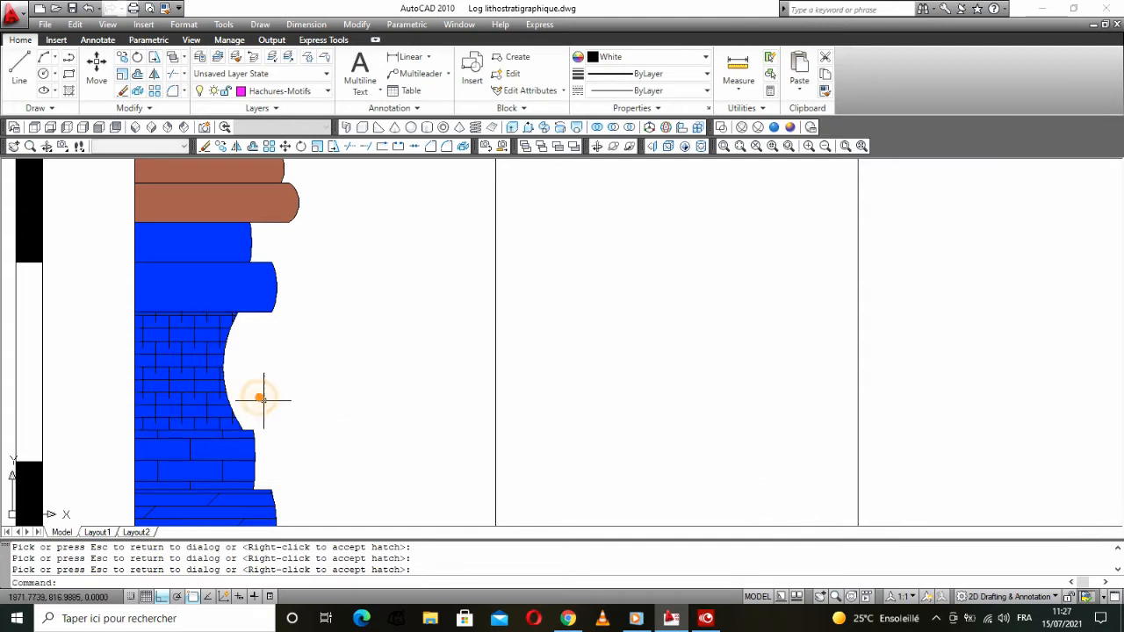
Step: Stretch the midpoint of the hatched layer's concave arc outward so the layer's outer edge becomes nearly straight
scroll(226, 394, up, 7)
click(233, 389)
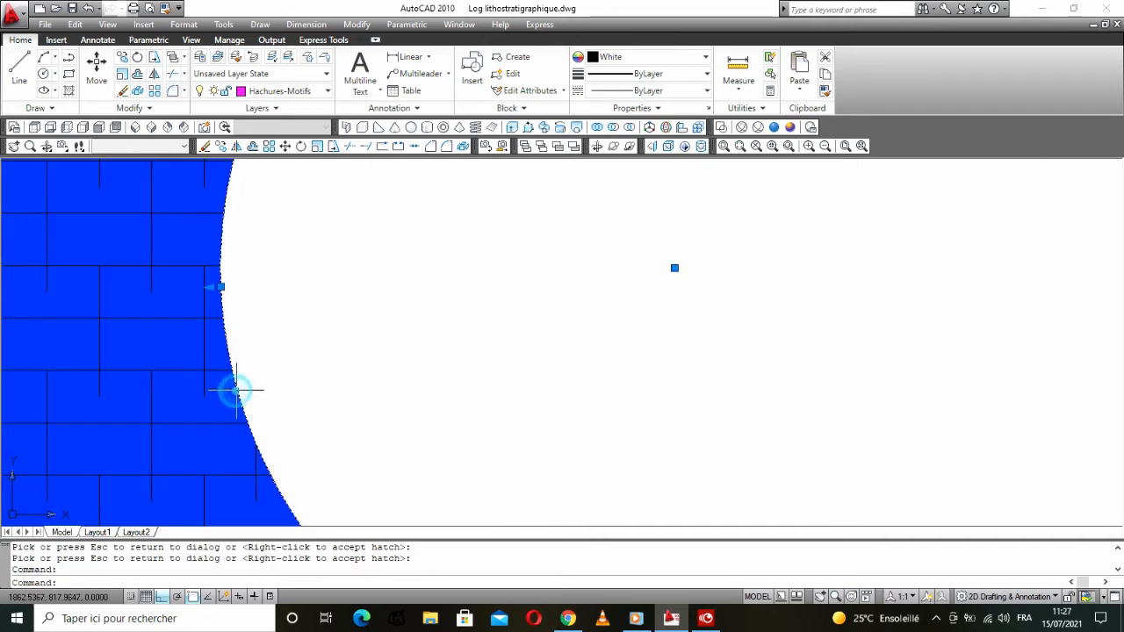
click(221, 290)
scroll(303, 288, down, 4)
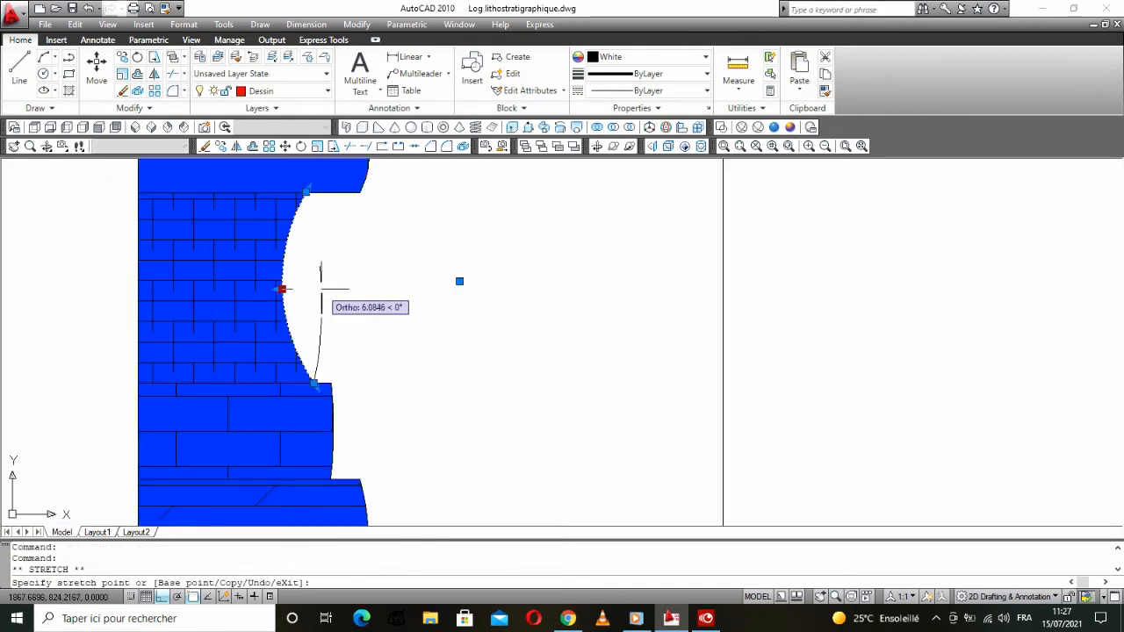
click(309, 288)
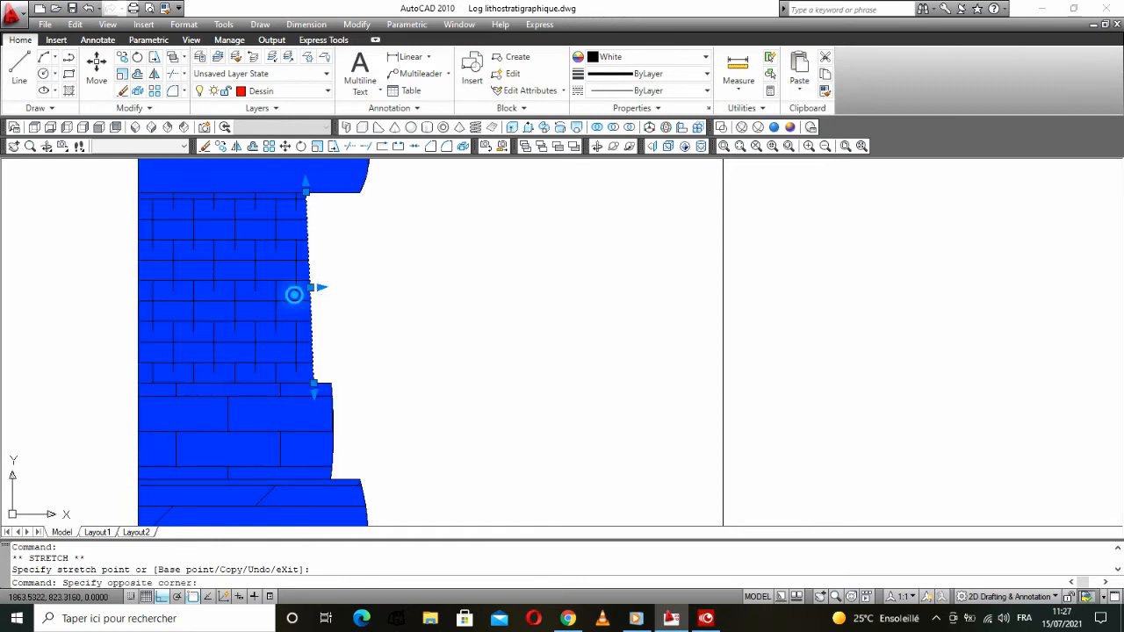
click(296, 294)
click(350, 302)
key(Escape)
key(Escape)
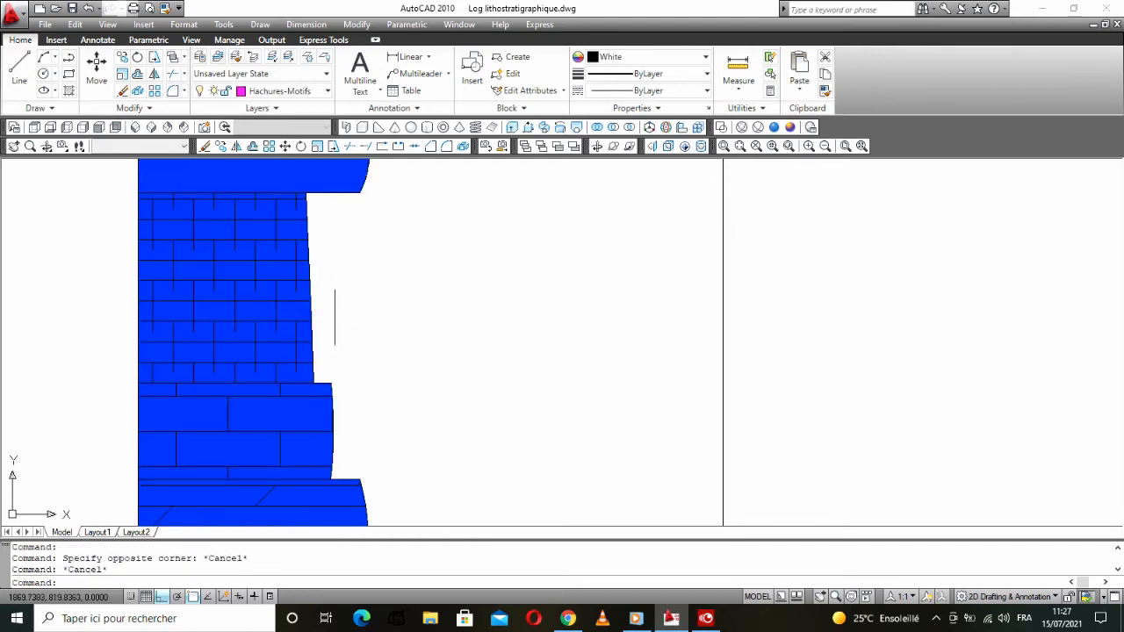
scroll(355, 302, down, 8)
scroll(357, 301, up, 4)
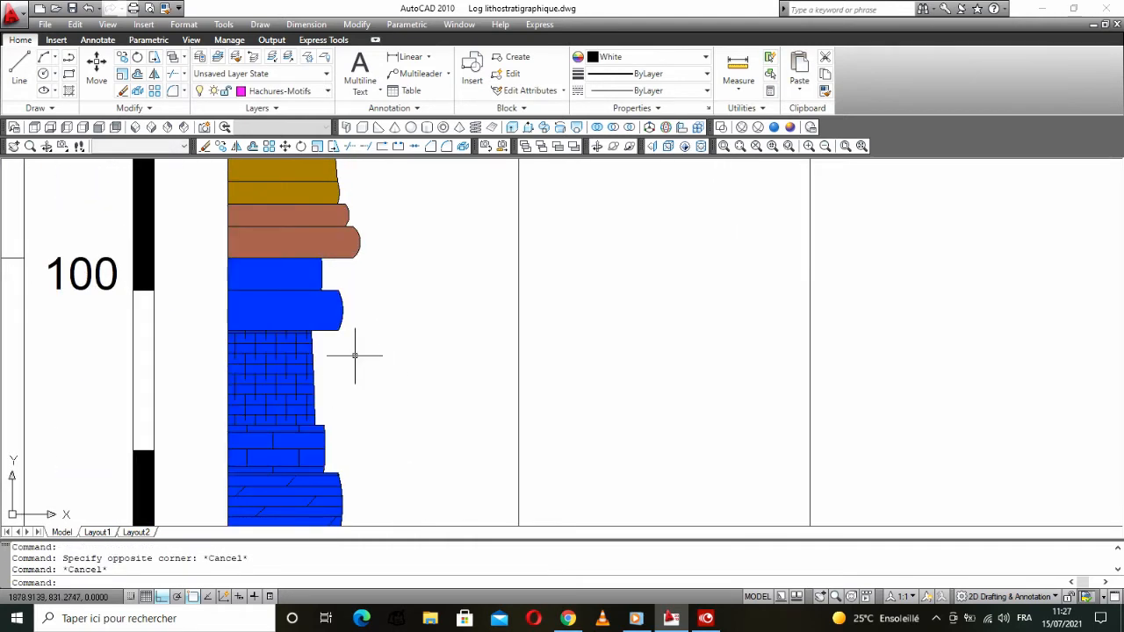
scroll(334, 360, down, 2)
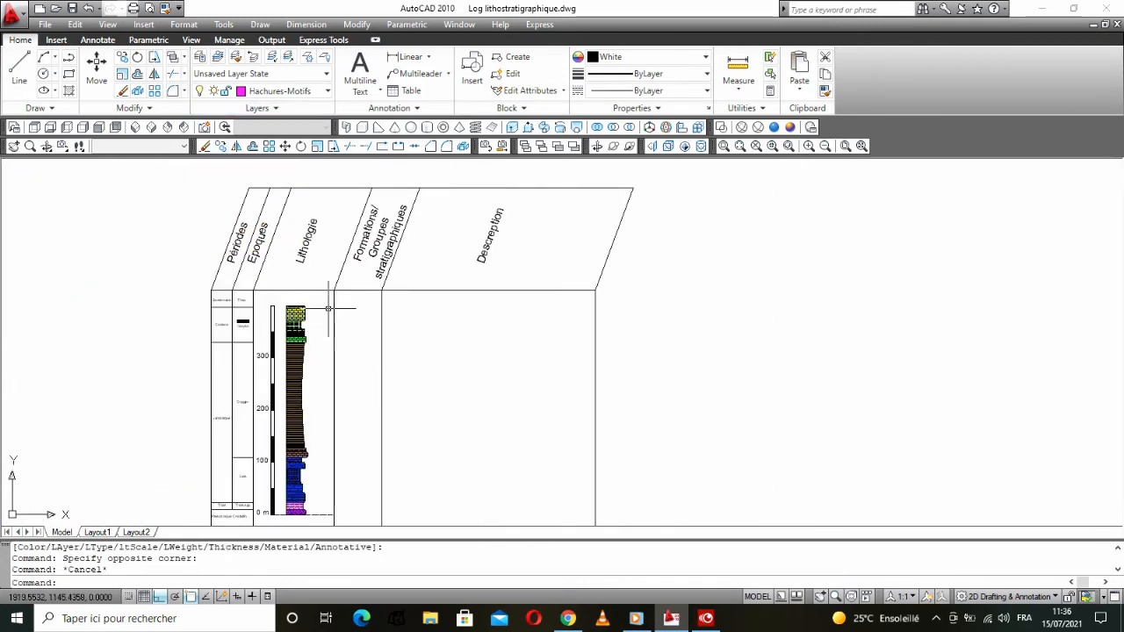
scroll(374, 312, down, 2)
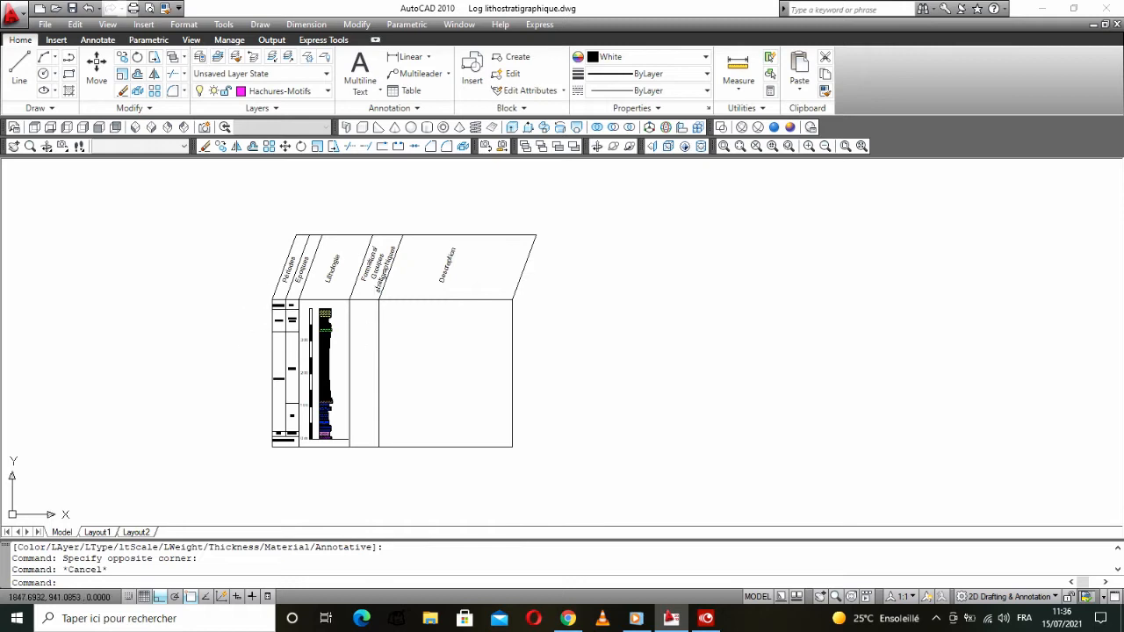
scroll(393, 422, up, 4)
middle_drag(328, 425, 214, 432)
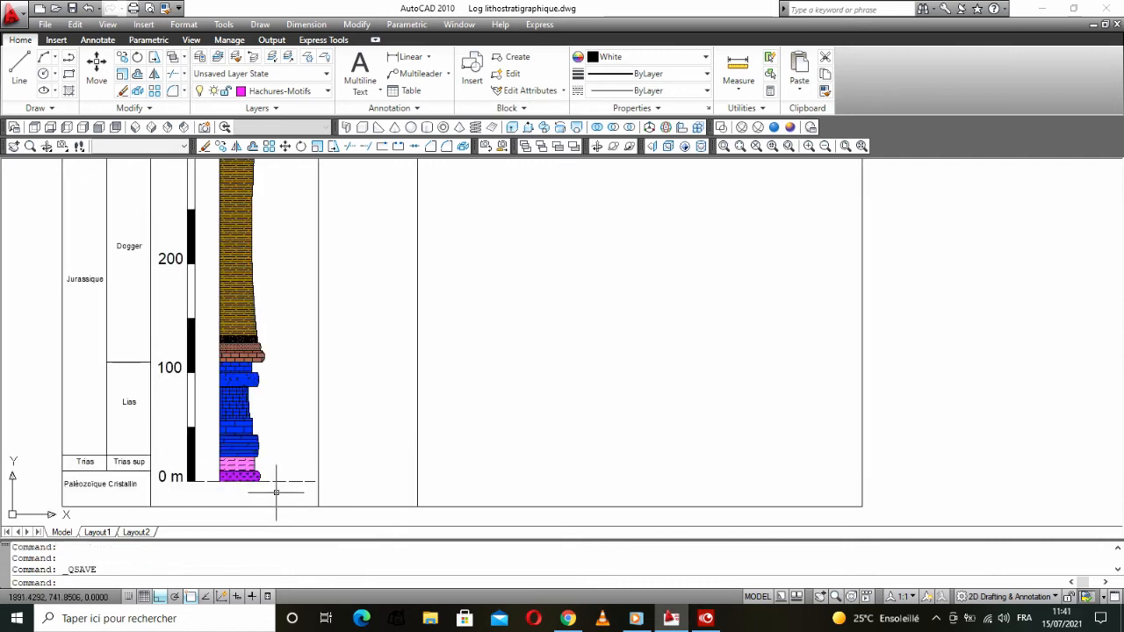
Step: Make Texte the current layer
scroll(276, 492, up, 2)
click(235, 77)
click(235, 77)
click(367, 113)
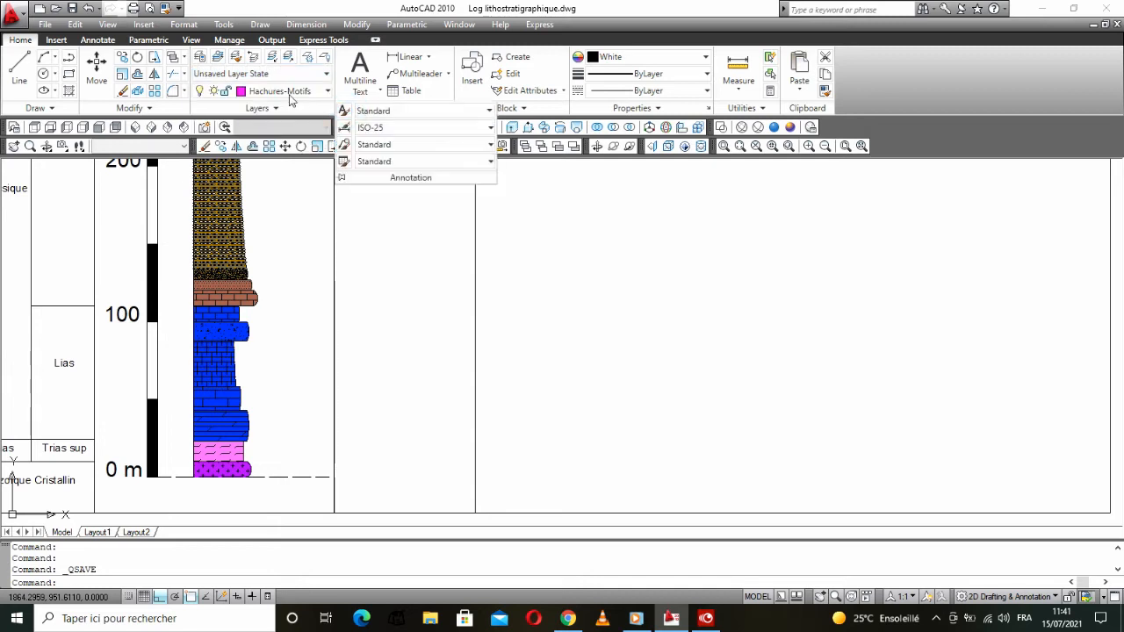
click(270, 91)
click(262, 246)
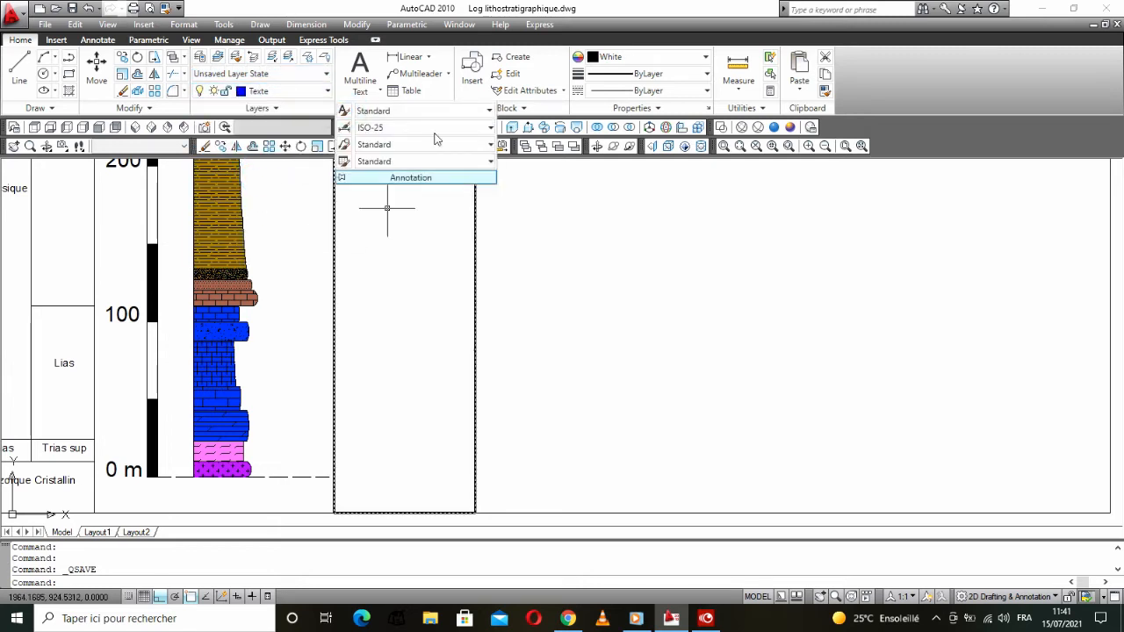
Step: Copy the "0 m" scale label across to the far end of the dashed base line, beyond the lowest purple layer
click(127, 470)
click(220, 146)
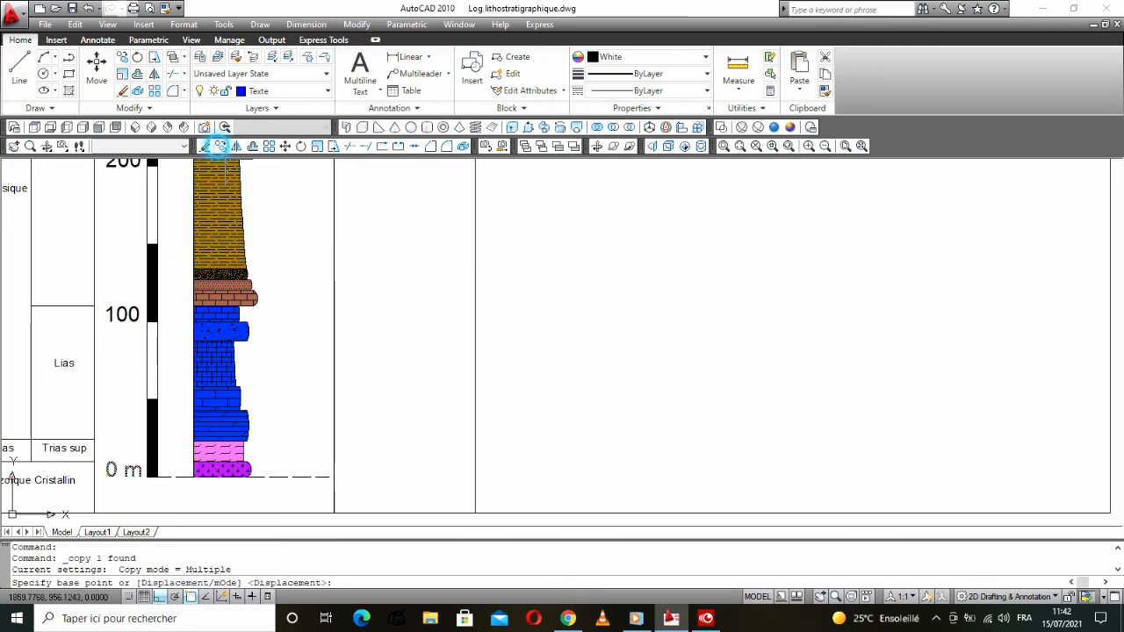
click(113, 468)
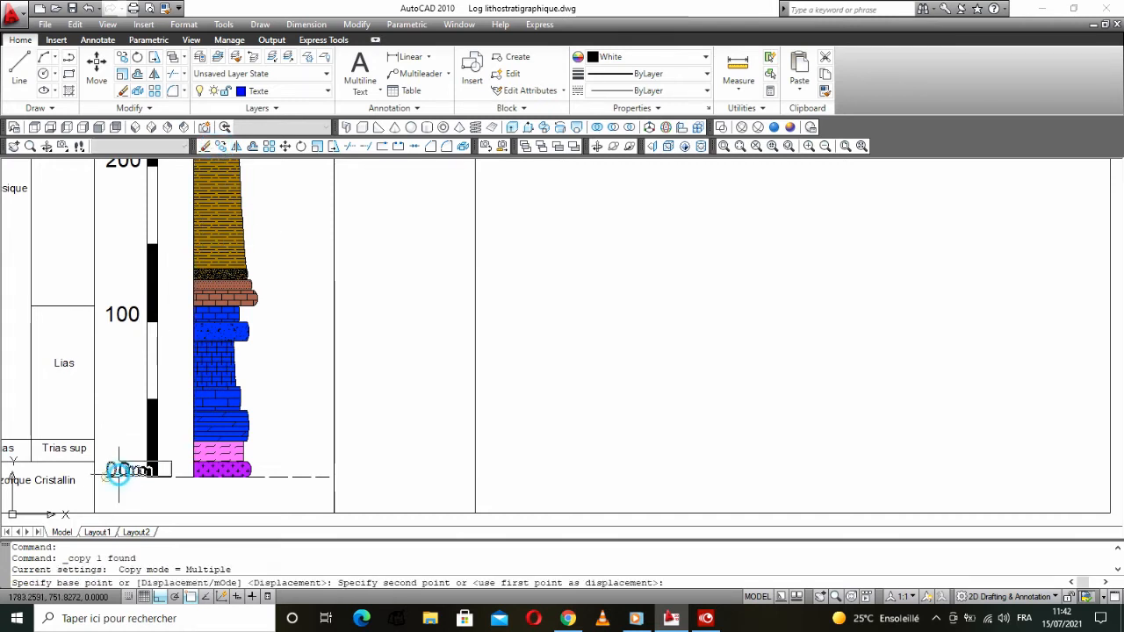
click(286, 461)
right_click(317, 256)
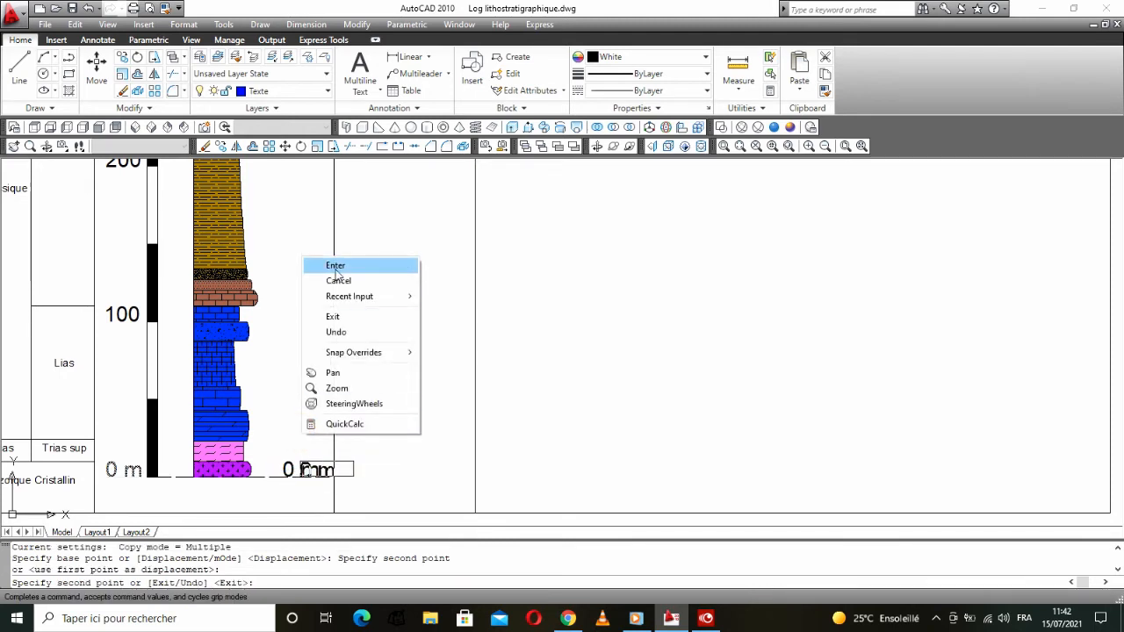
click(336, 266)
Step: Move the copied "0 m" label above the dashed base line so it sits beside the pink layer
click(301, 466)
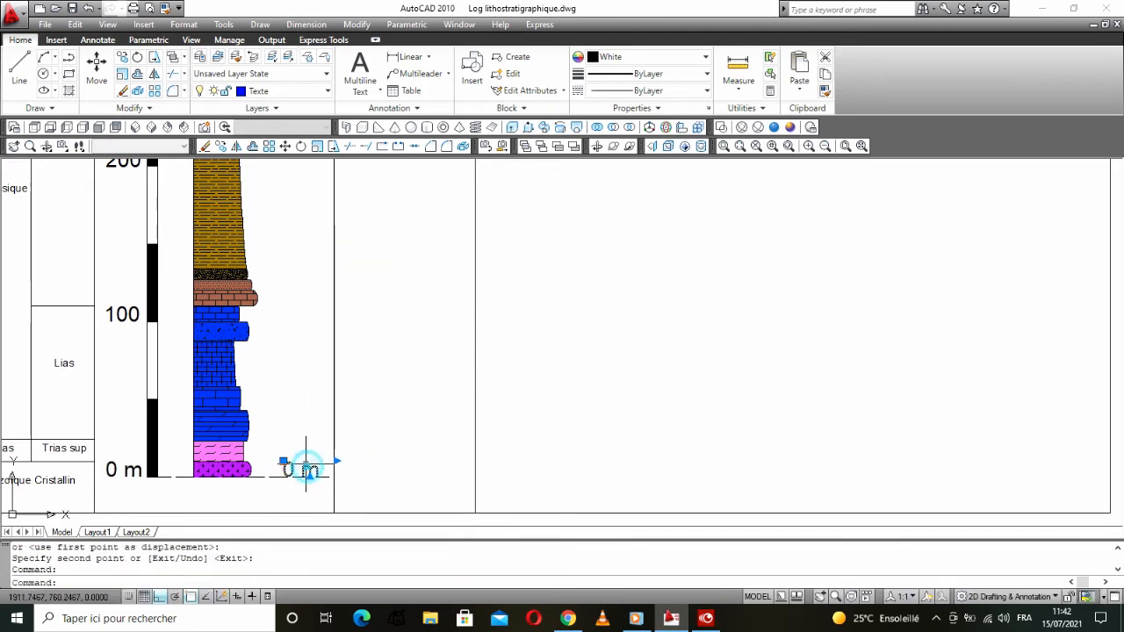
click(285, 145)
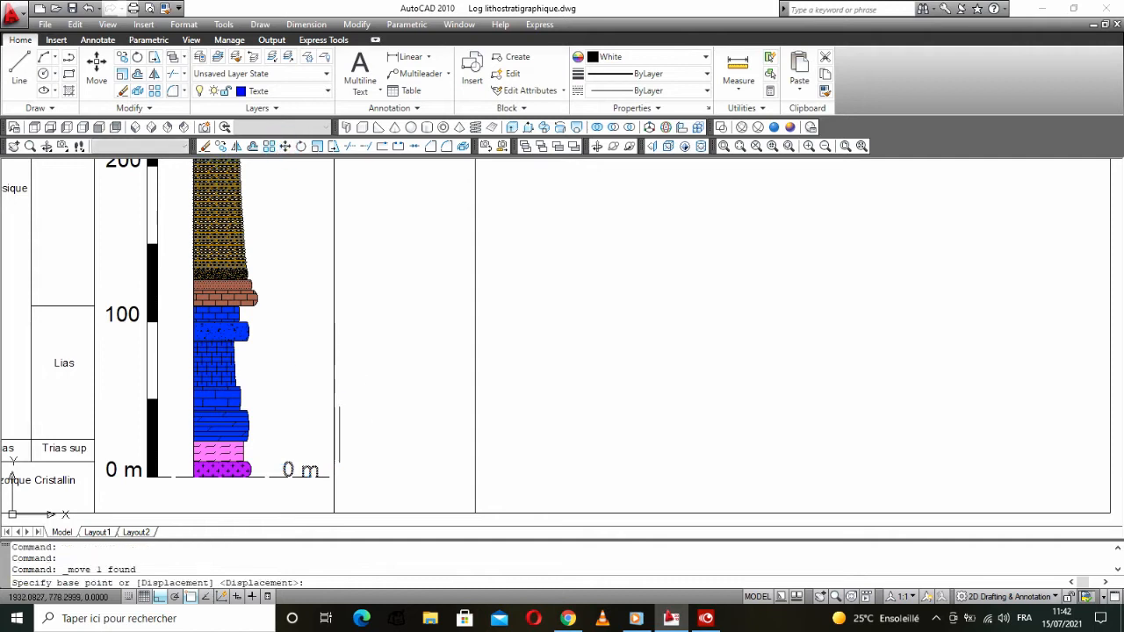
click(333, 498)
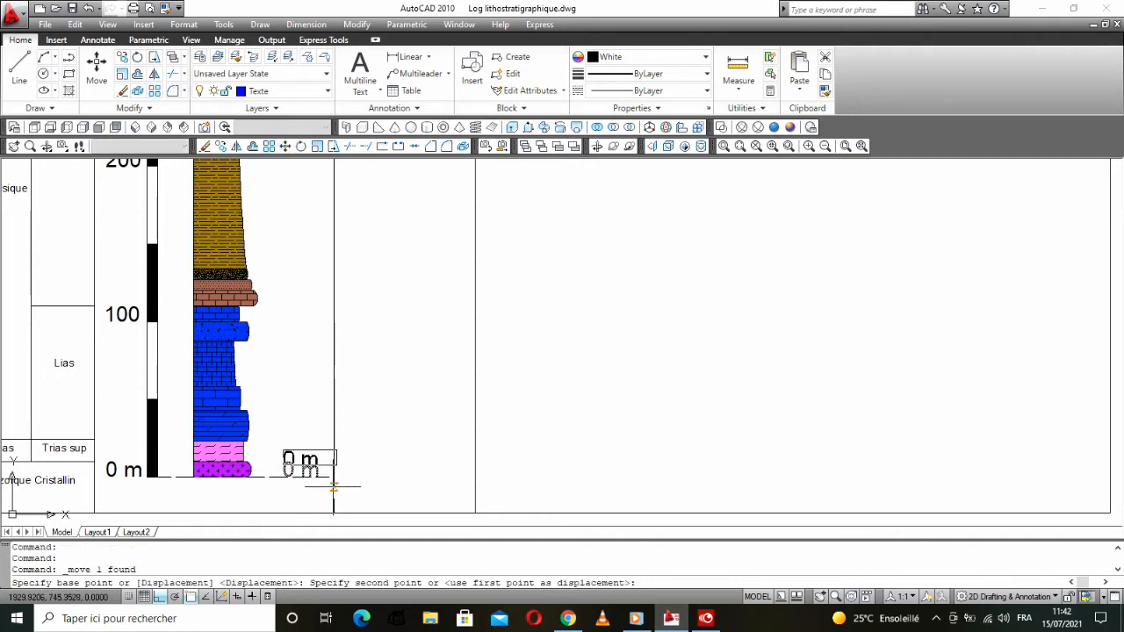
click(333, 482)
Step: Change the text of the moved "0 m" label beside the pink layer to "Ts"
click(299, 447)
click(308, 449)
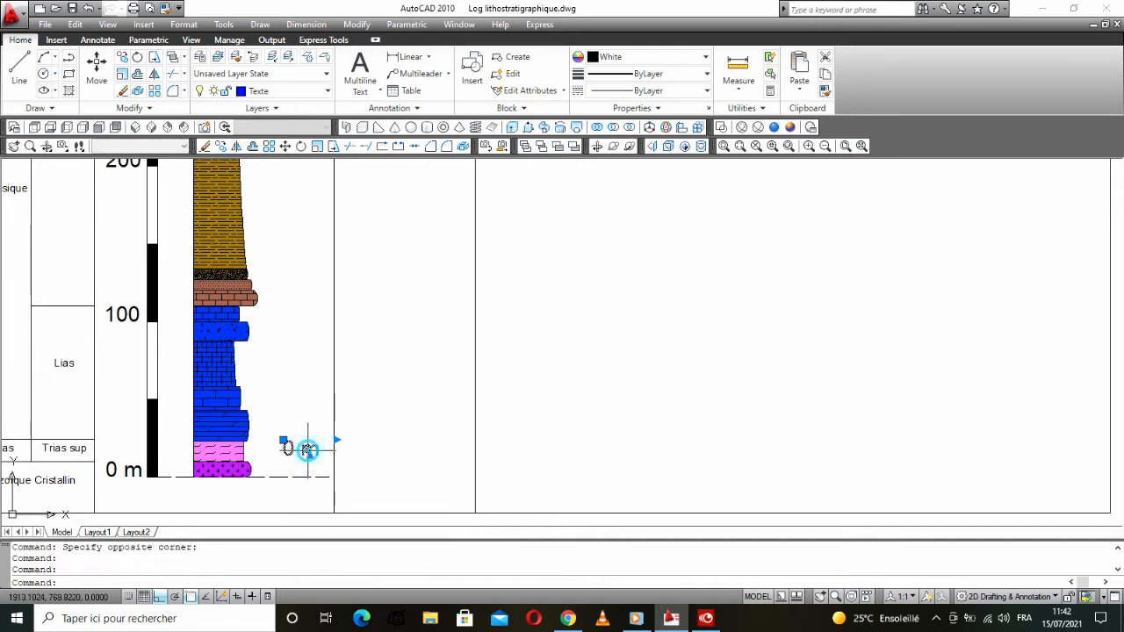
double_click(302, 448)
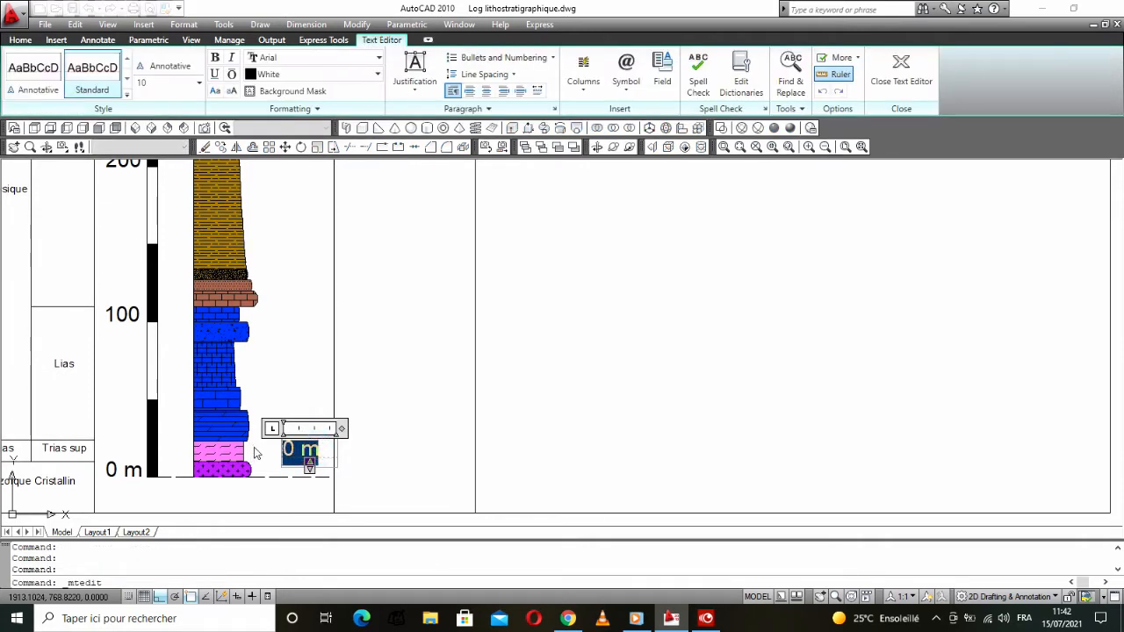
key(Delete)
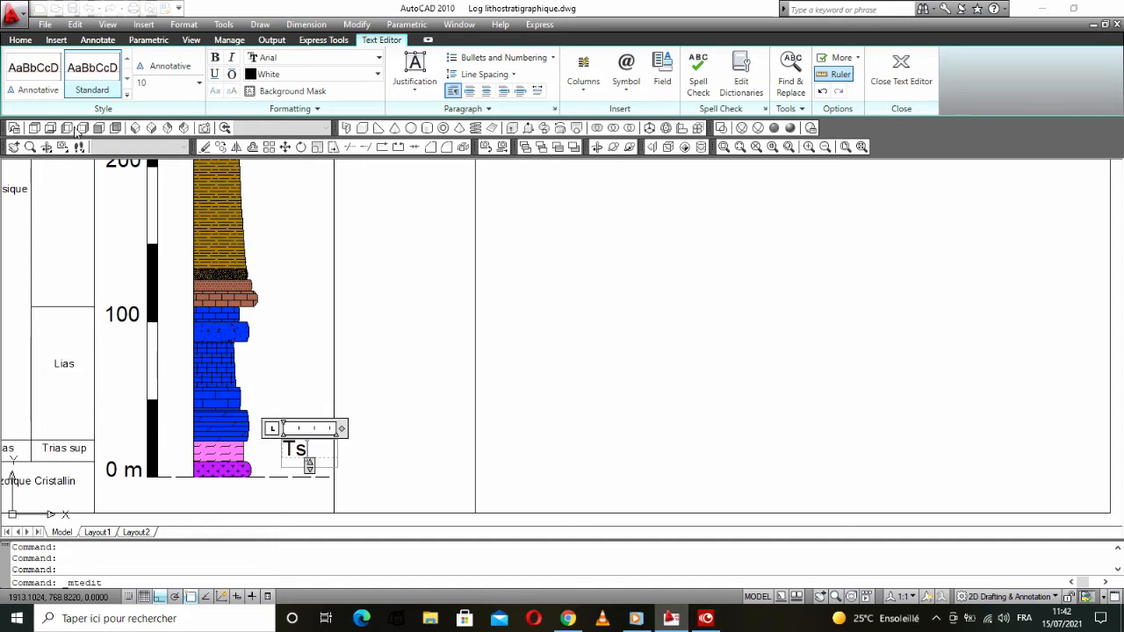
click(428, 413)
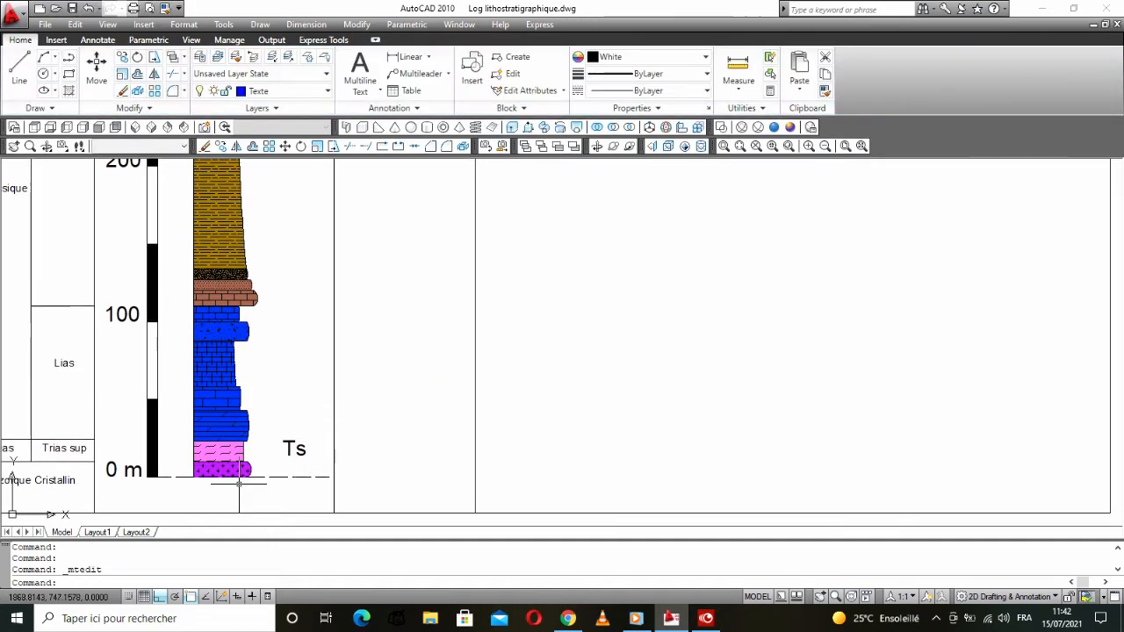
Step: Copy the Ts label vertically beside the blue layers, the brown brick layer, the black dotted layer and the base of the ochre layer
click(290, 450)
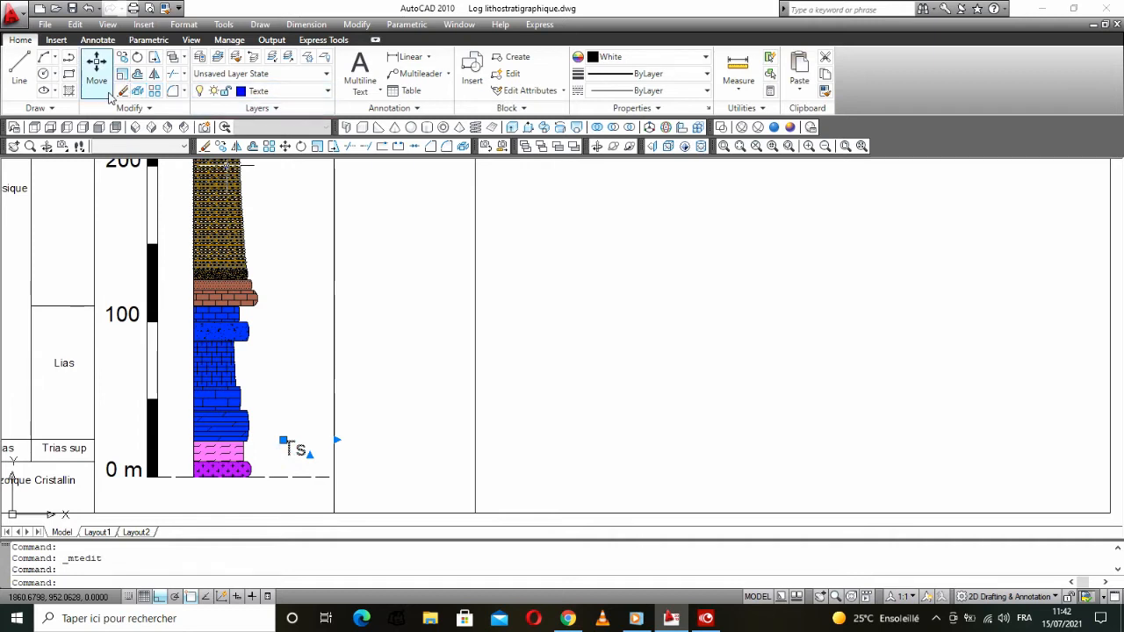
click(218, 147)
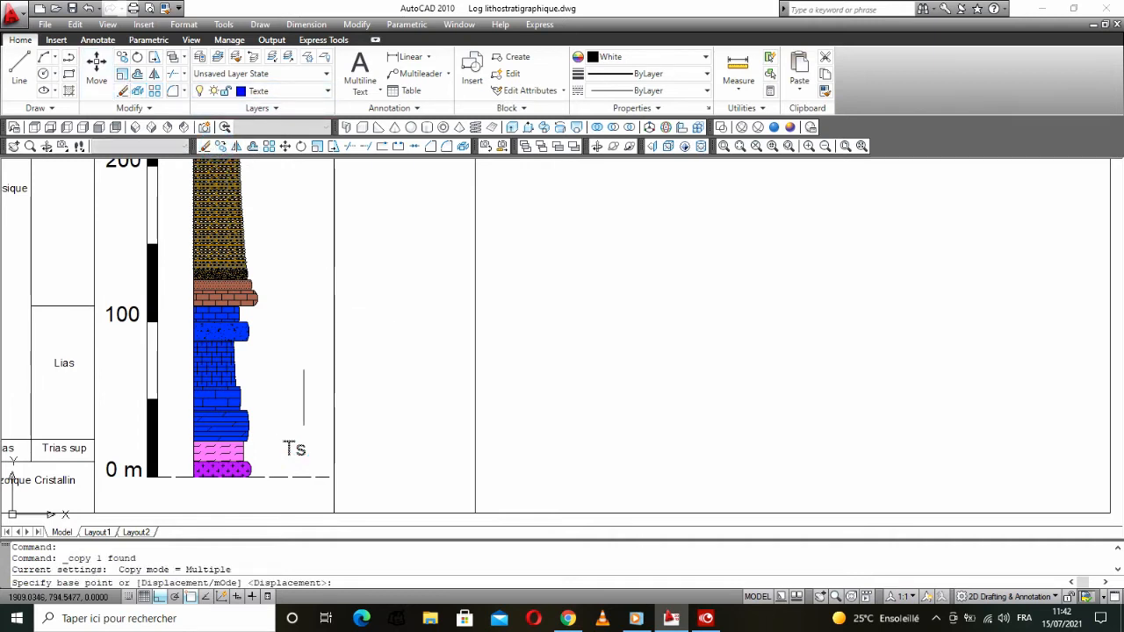
click(296, 449)
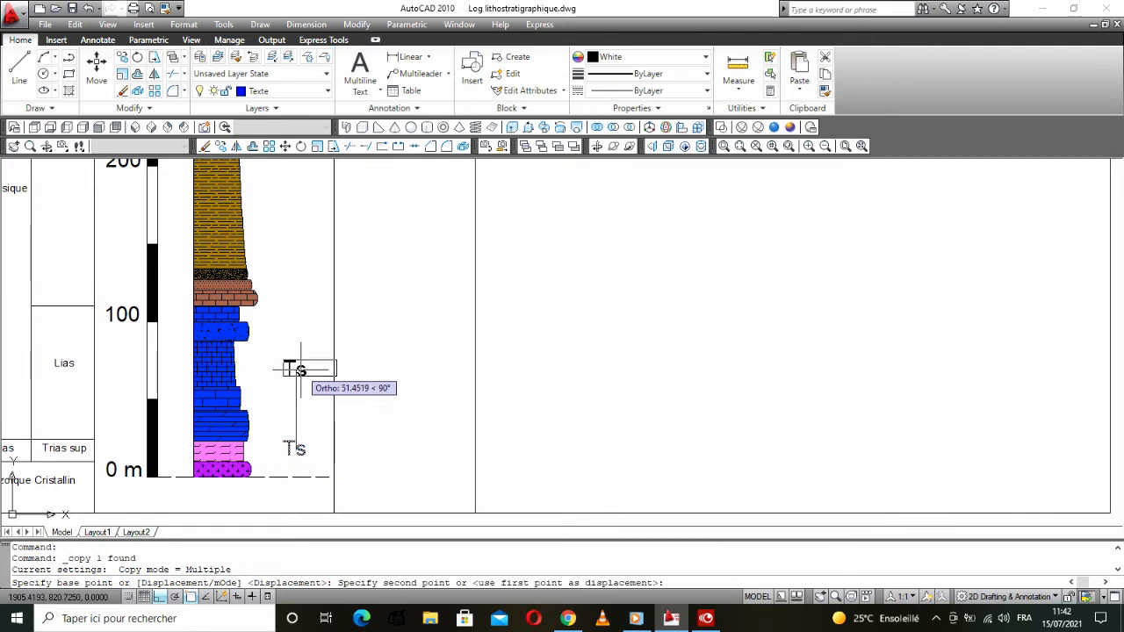
click(296, 369)
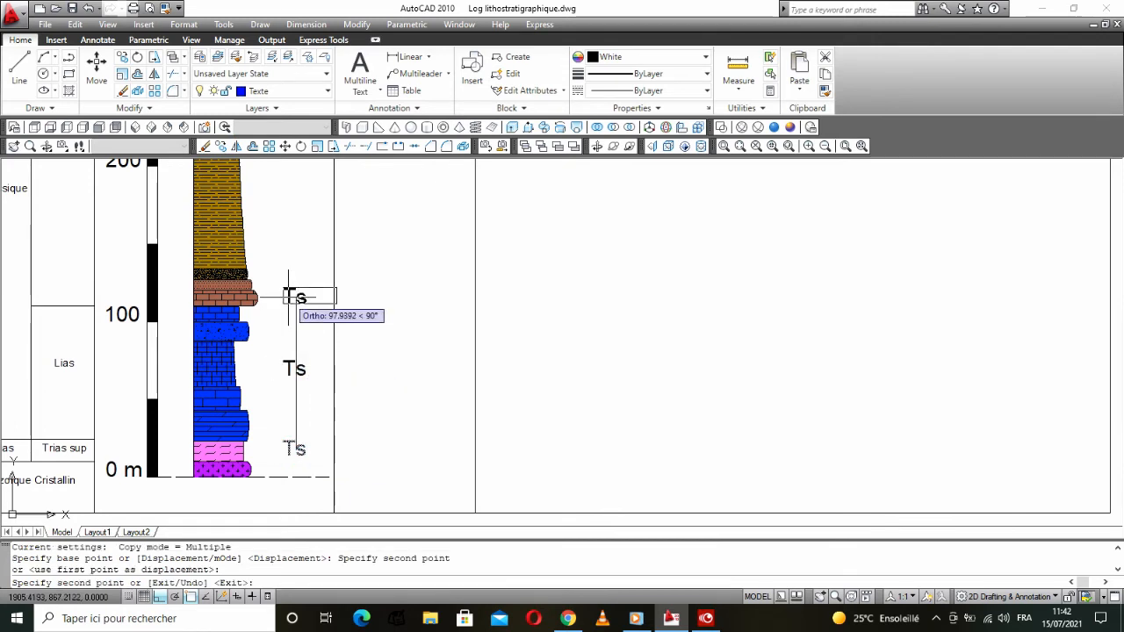
click(289, 296)
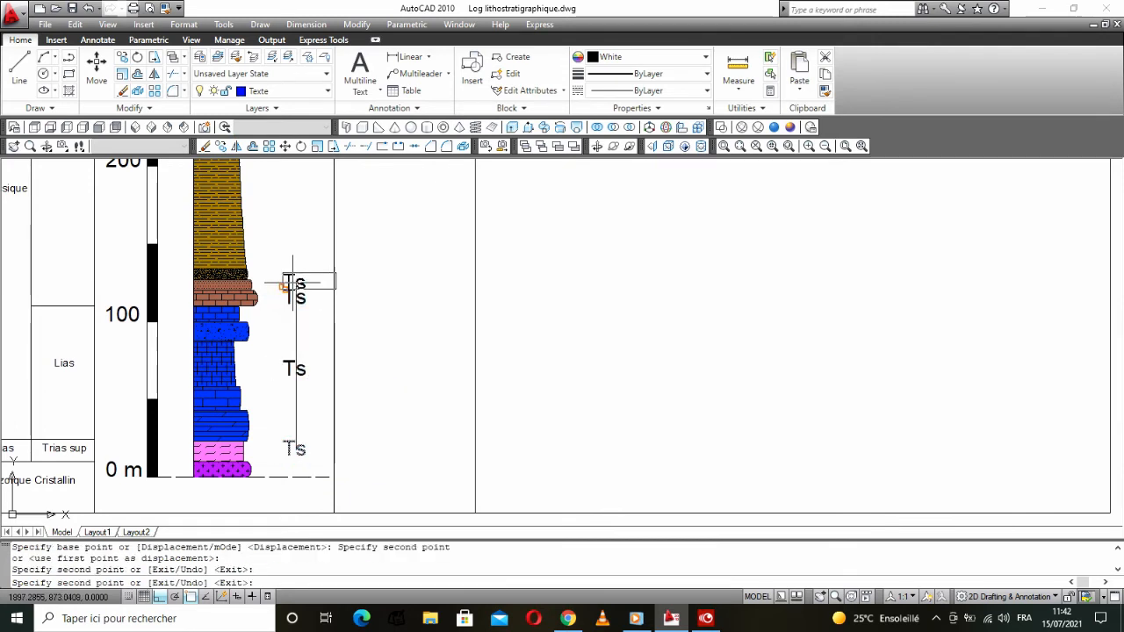
click(294, 275)
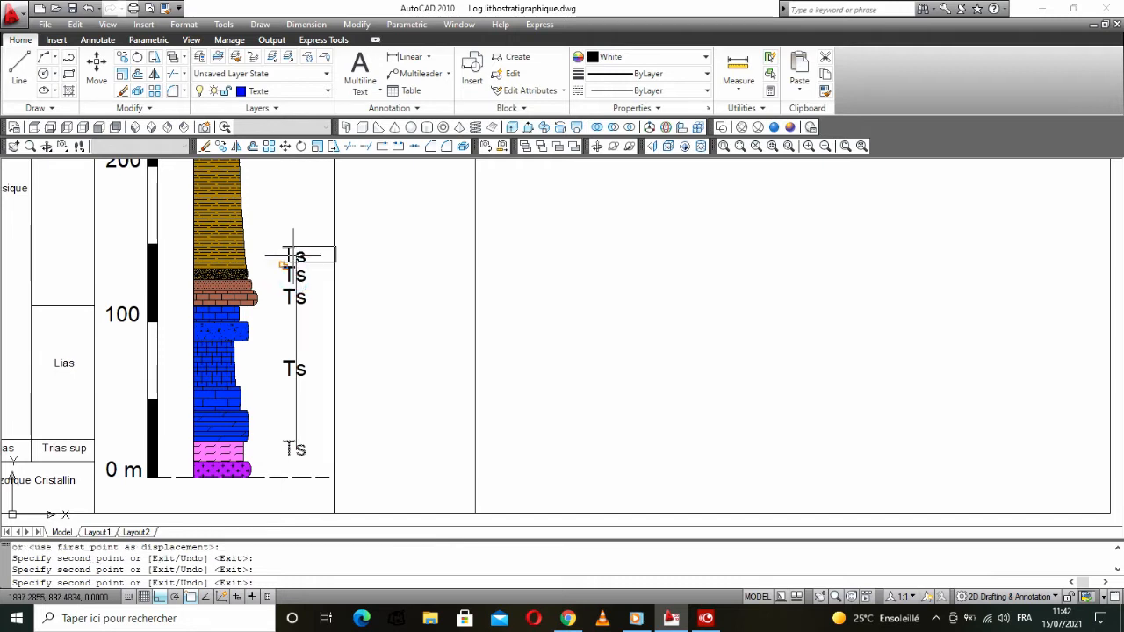
click(281, 252)
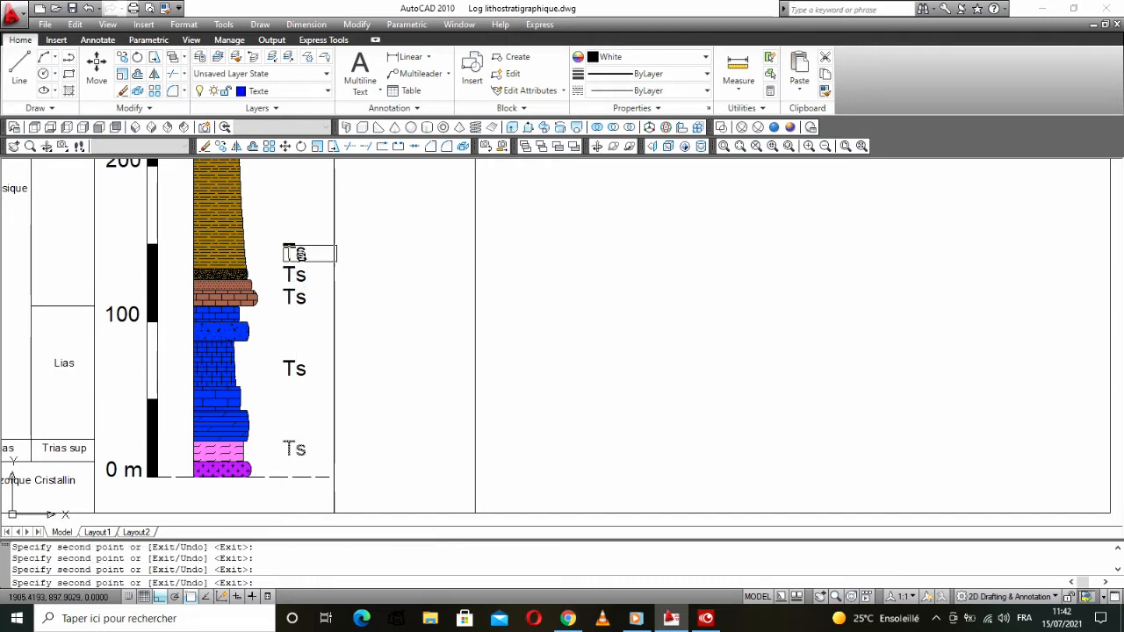
Step: Place further Ts copies beside the middle of the ochre layer, the dark green brick layer and the light green layer
scroll(281, 230, down, 2)
scroll(281, 244, down, 2)
middle_drag(282, 244, 283, 387)
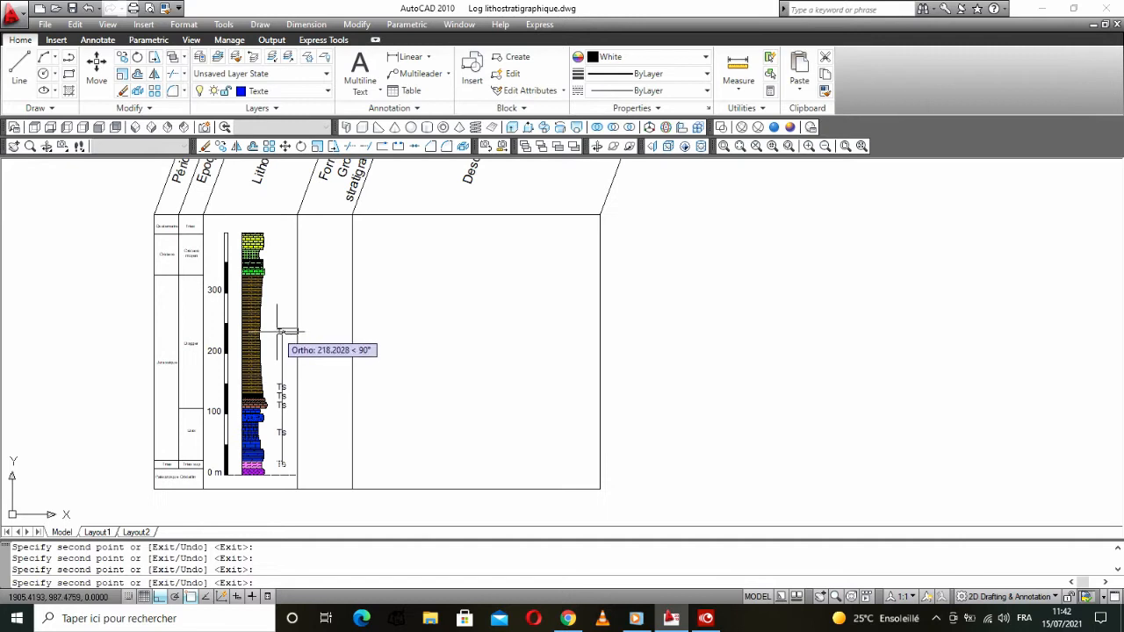
scroll(274, 331, up, 3)
scroll(275, 329, down, 3)
scroll(275, 308, up, 5)
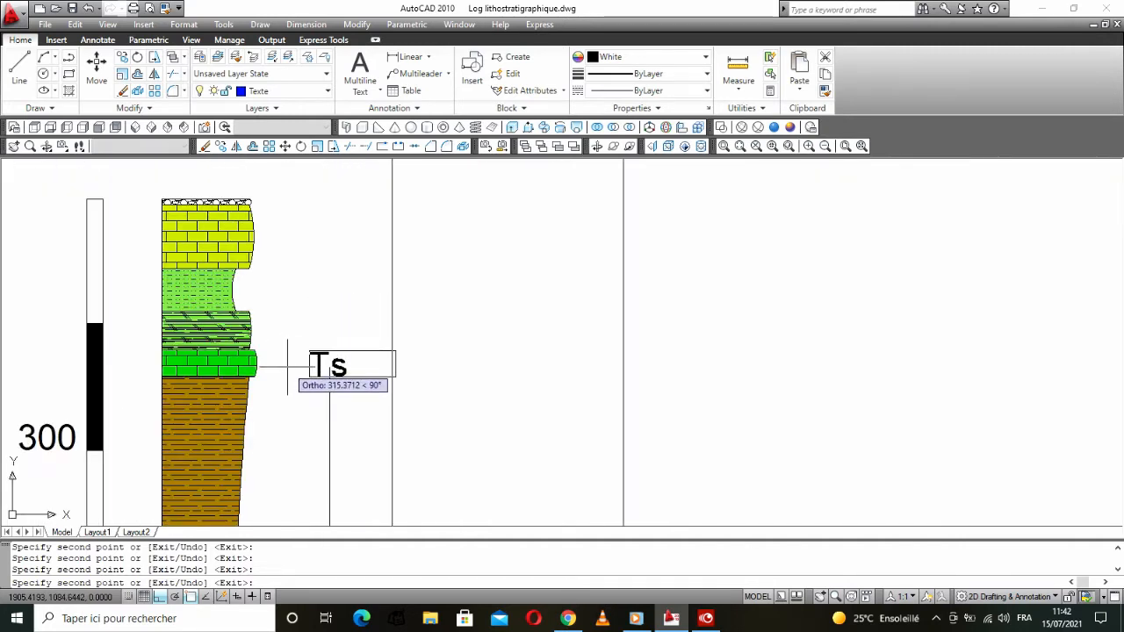
click(288, 365)
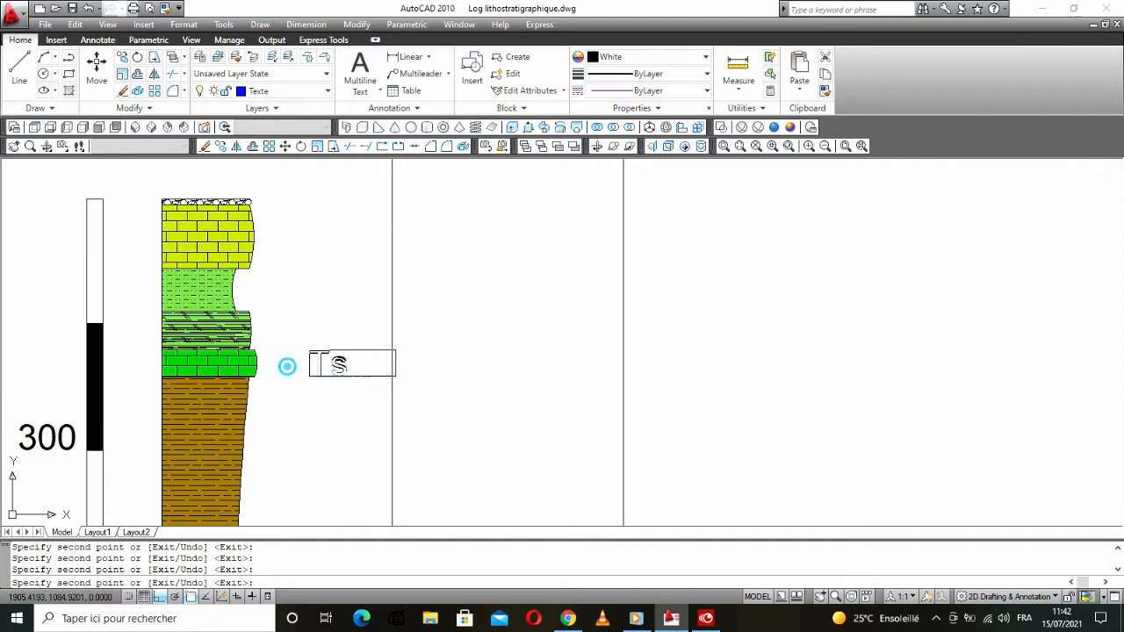
click(289, 304)
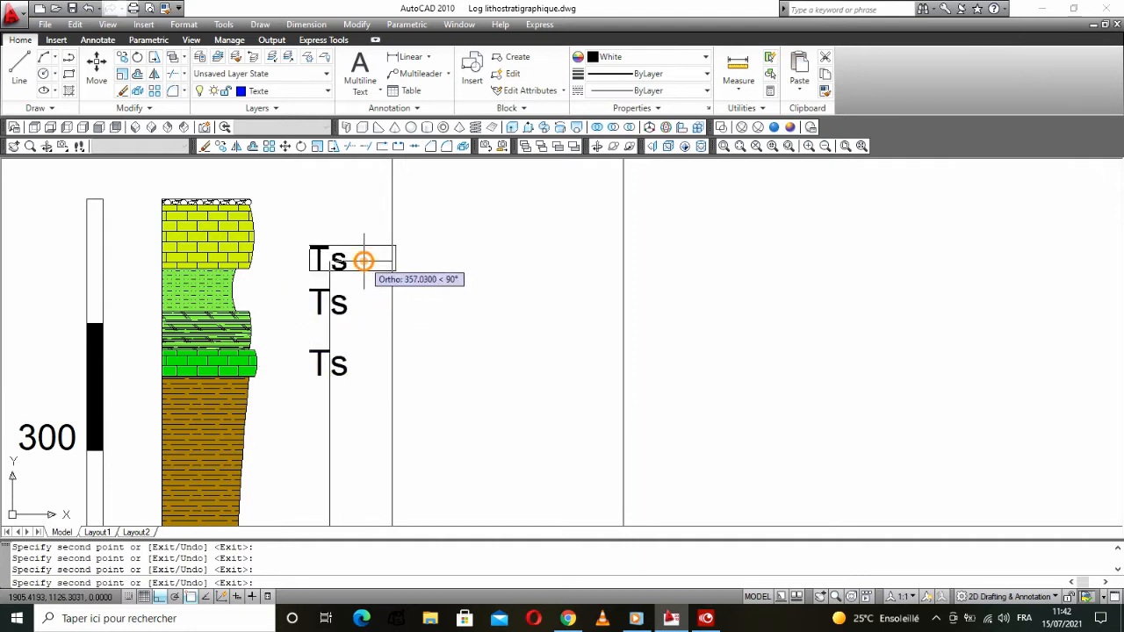
key(Return)
Step: Change the Ts label beside the blue layers to "Id"
scroll(376, 270, down, 5)
scroll(354, 395, up, 4)
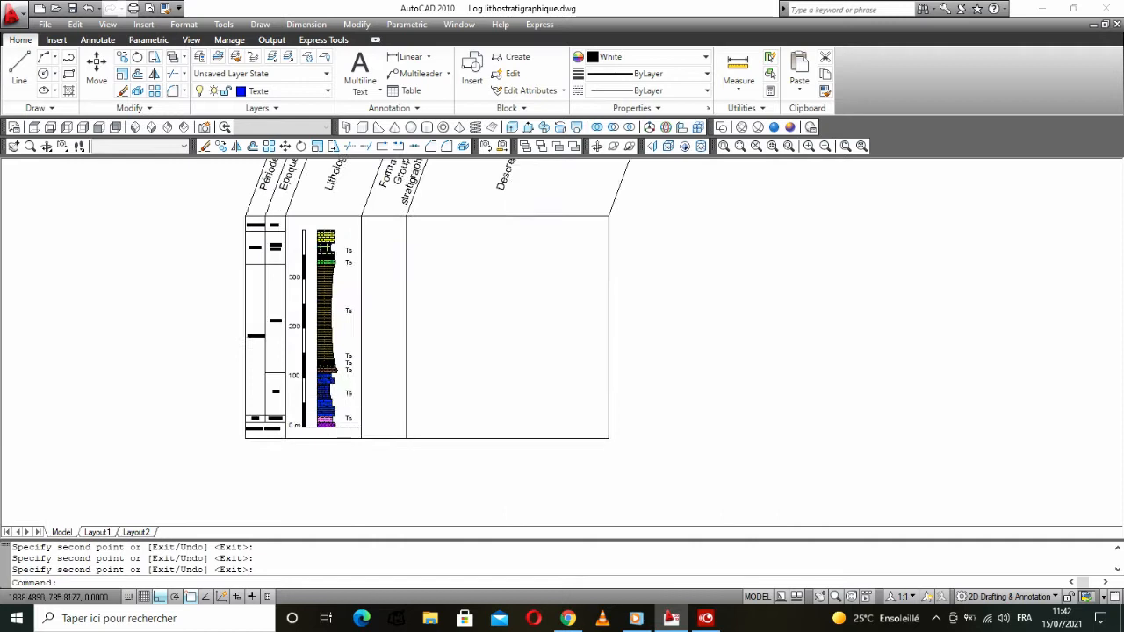
scroll(354, 395, up, 2)
double_click(358, 347)
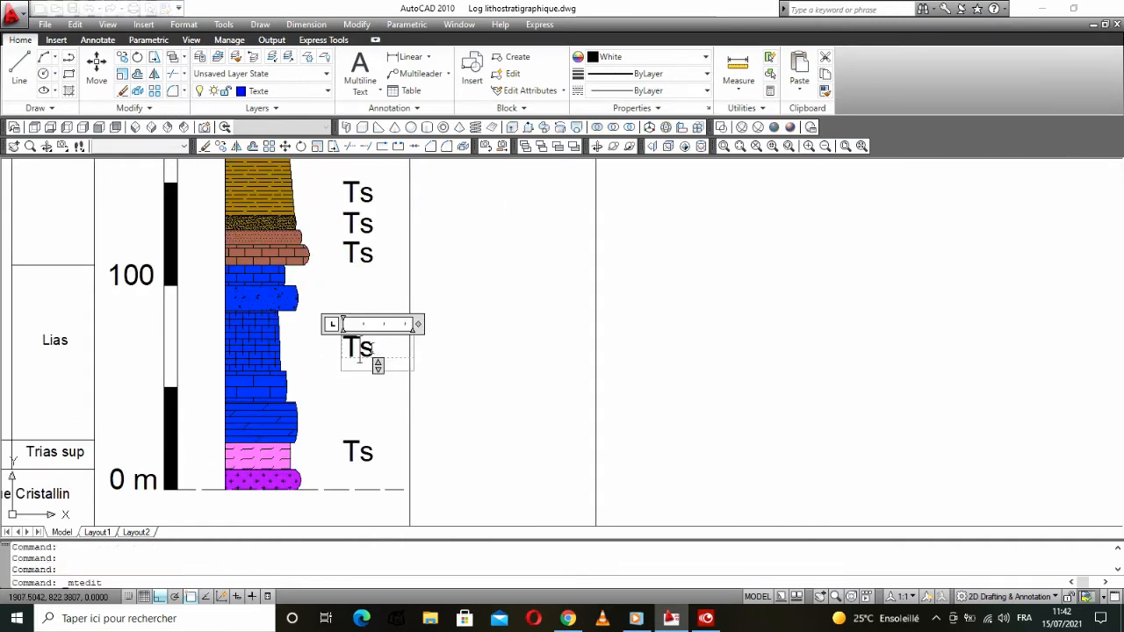
key(BackSpace)
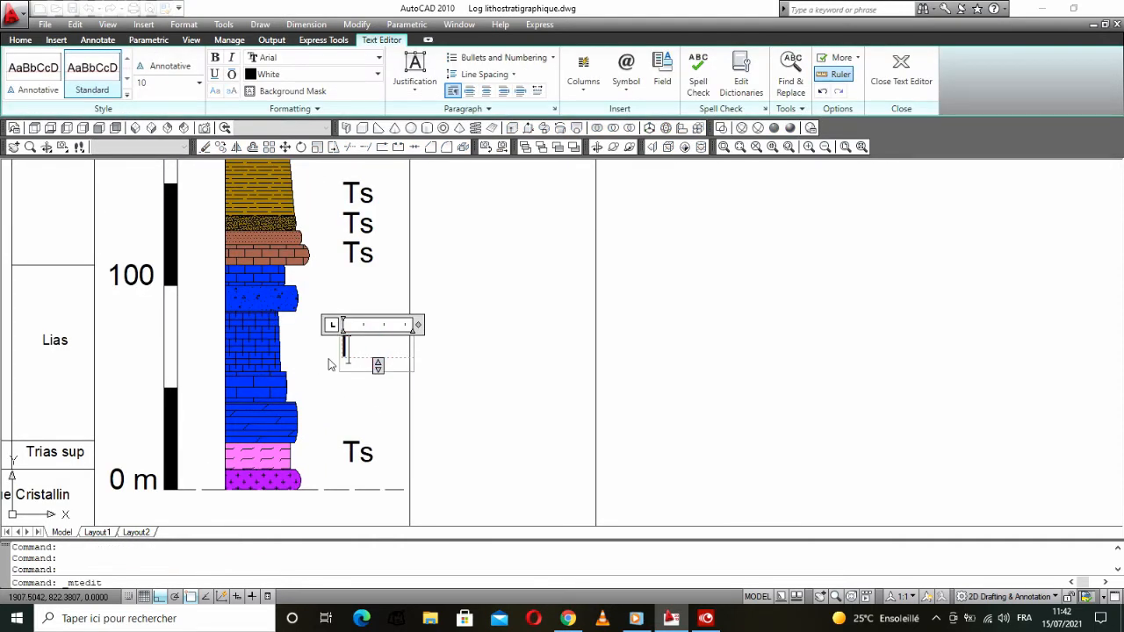
click(375, 297)
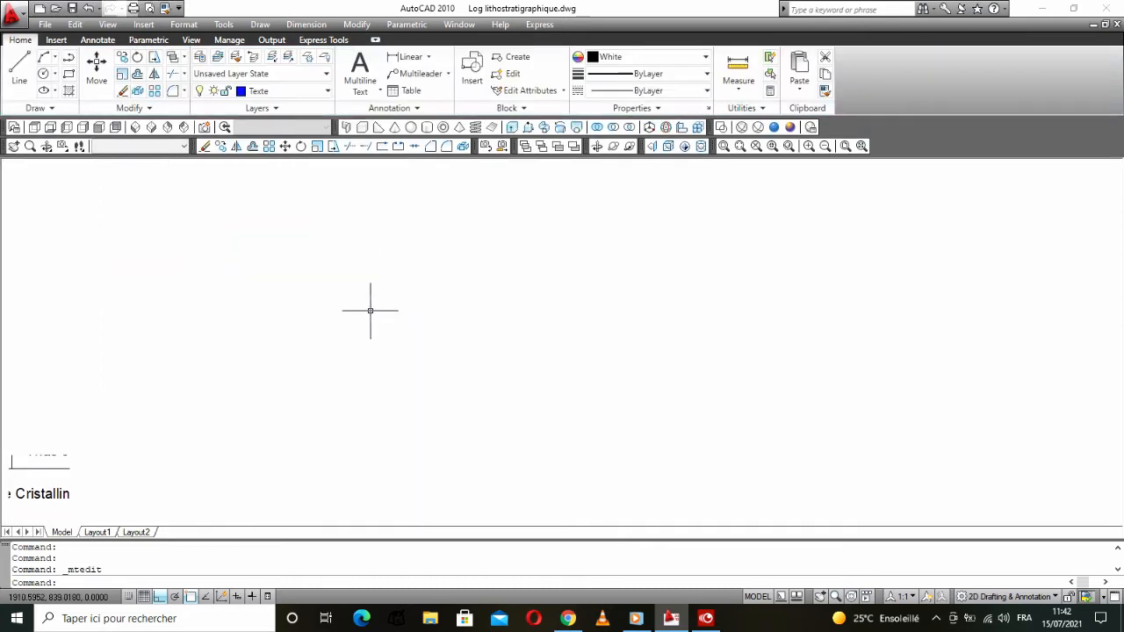
Step: Change the Ts label beside the brown brick layer to "B1"
double_click(369, 255)
drag(375, 254, 333, 265)
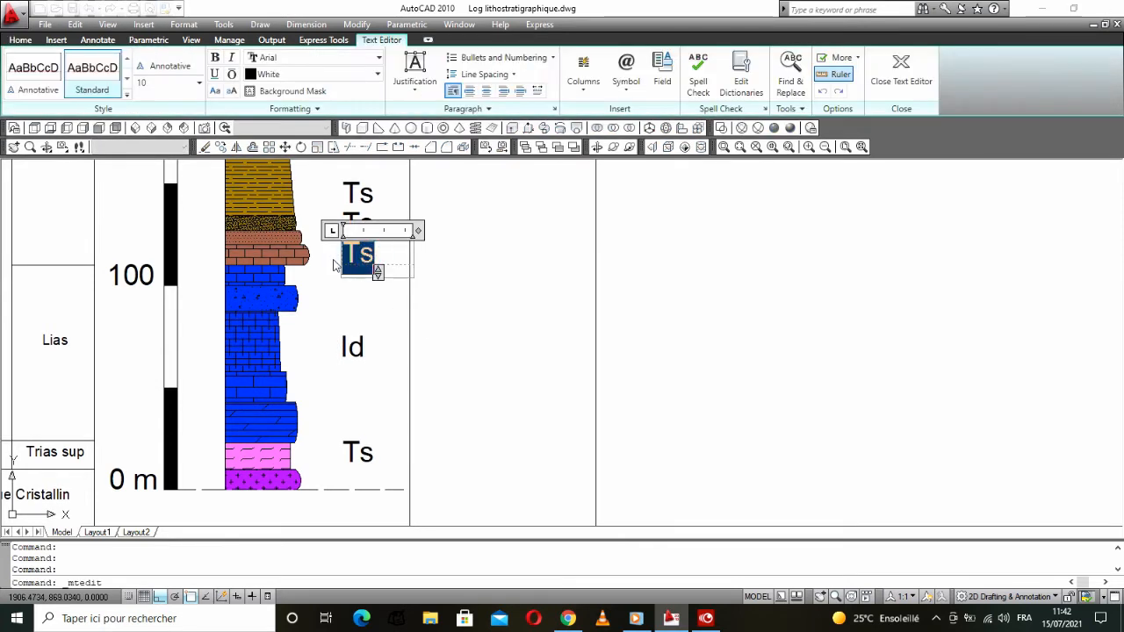
text(B&)
key(BackSpace)
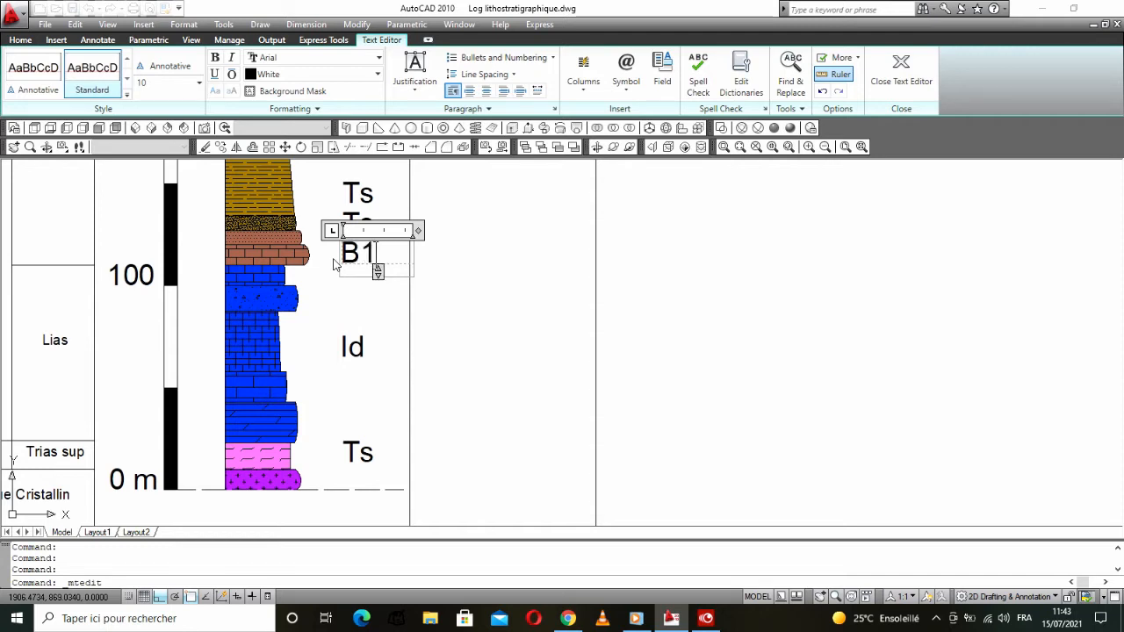
click(430, 273)
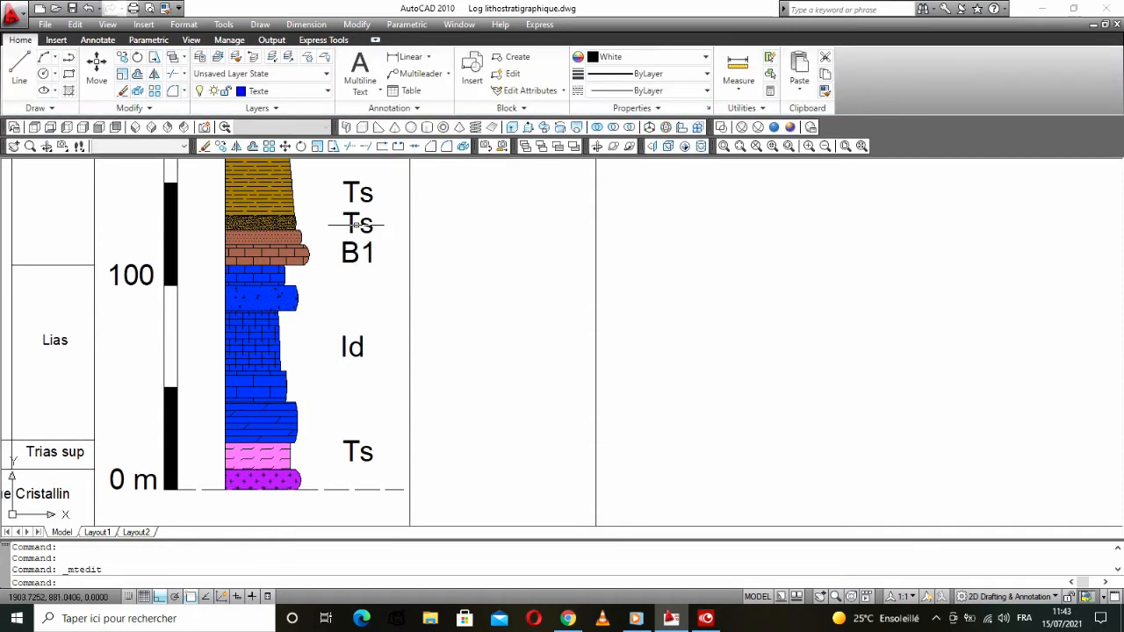
Step: Change the two Ts labels directly above B1 to "B2" and "B3", going upward
double_click(363, 226)
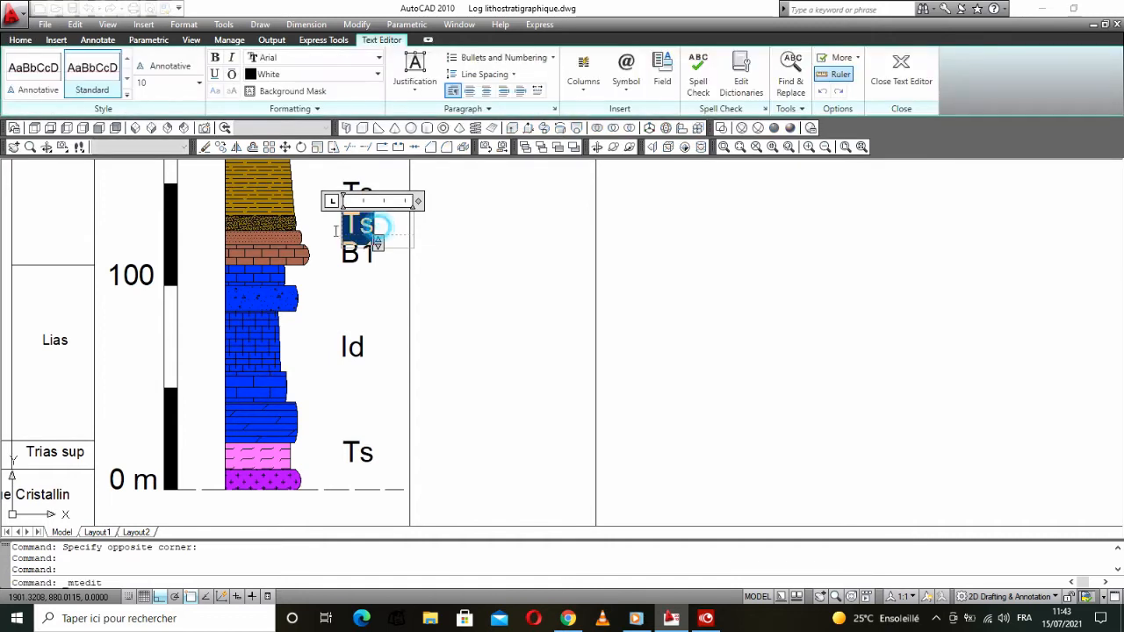
text(b)
click(469, 223)
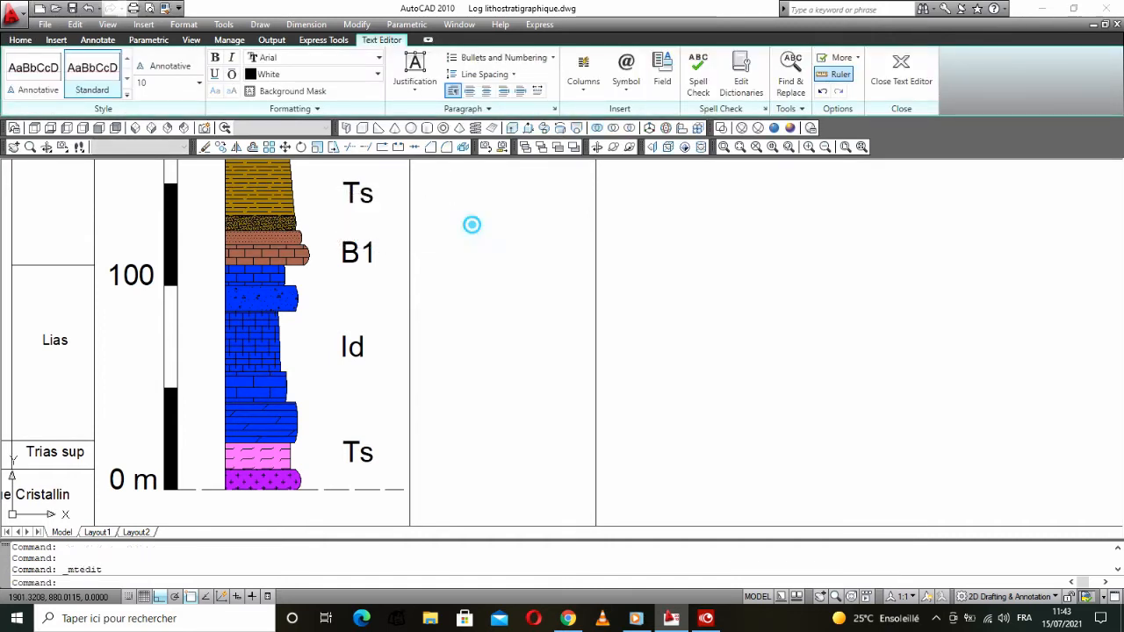
double_click(369, 194)
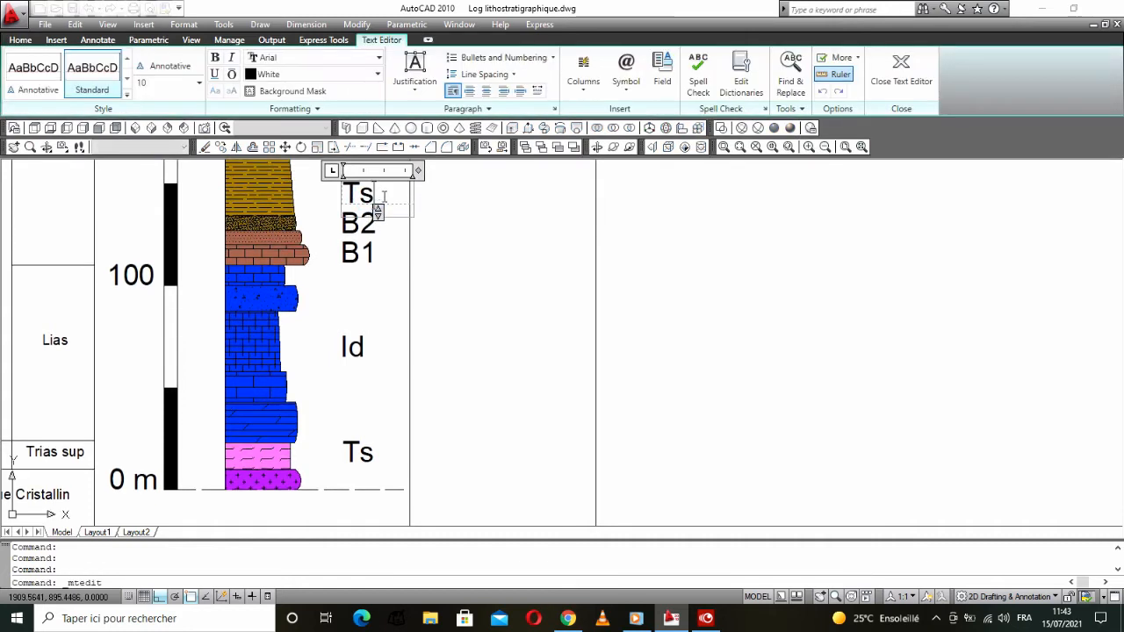
drag(378, 194, 326, 202)
text(B3)
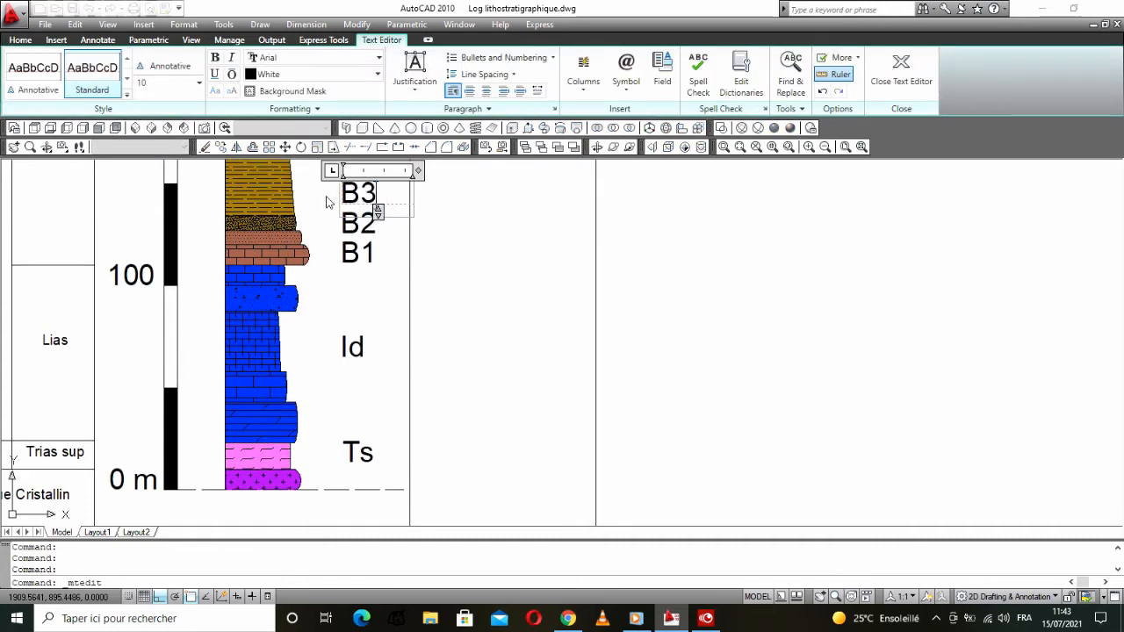
click(422, 293)
Step: Change the Ts label beside the middle of the ochre layer to "Gu"
scroll(422, 293, down, 3)
scroll(356, 404, up, 6)
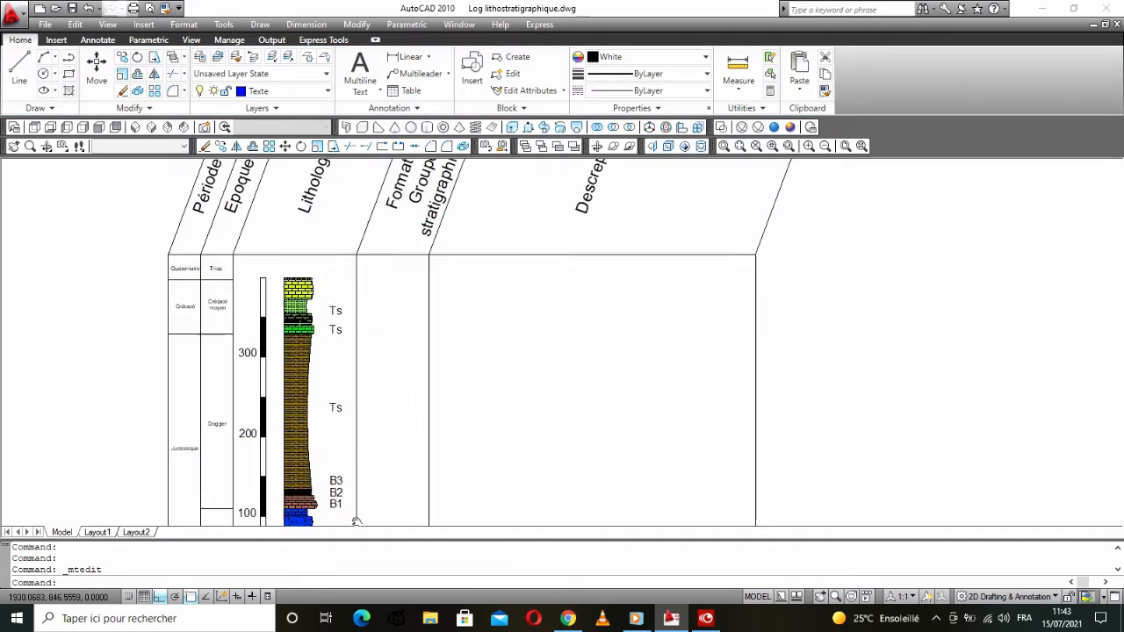
click(358, 402)
double_click(358, 402)
drag(379, 402, 343, 413)
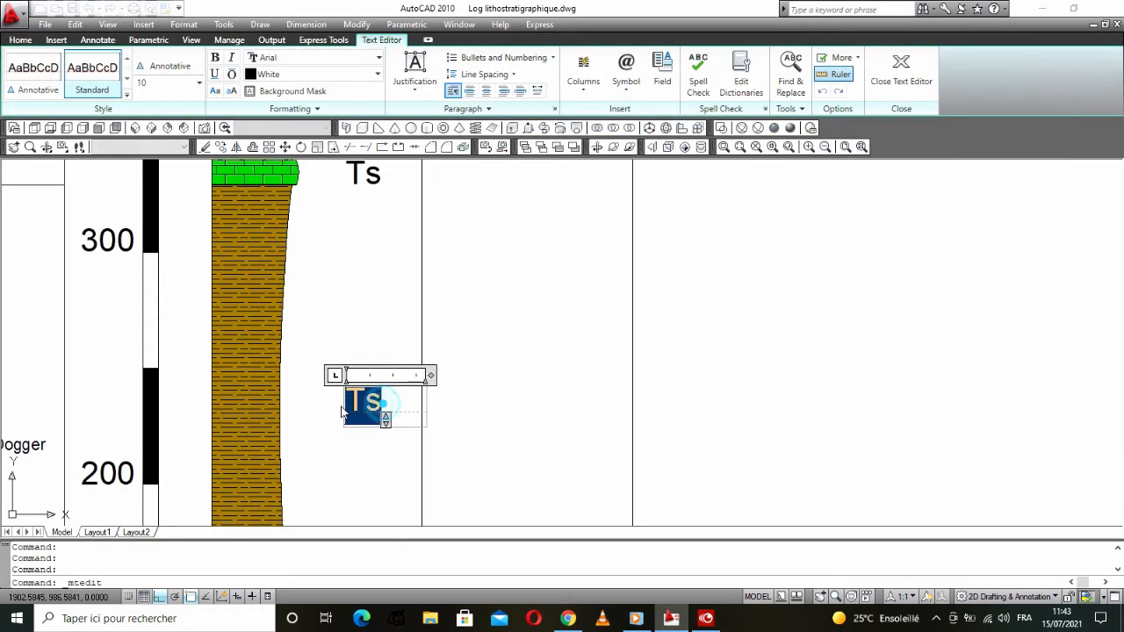
text(Gu)
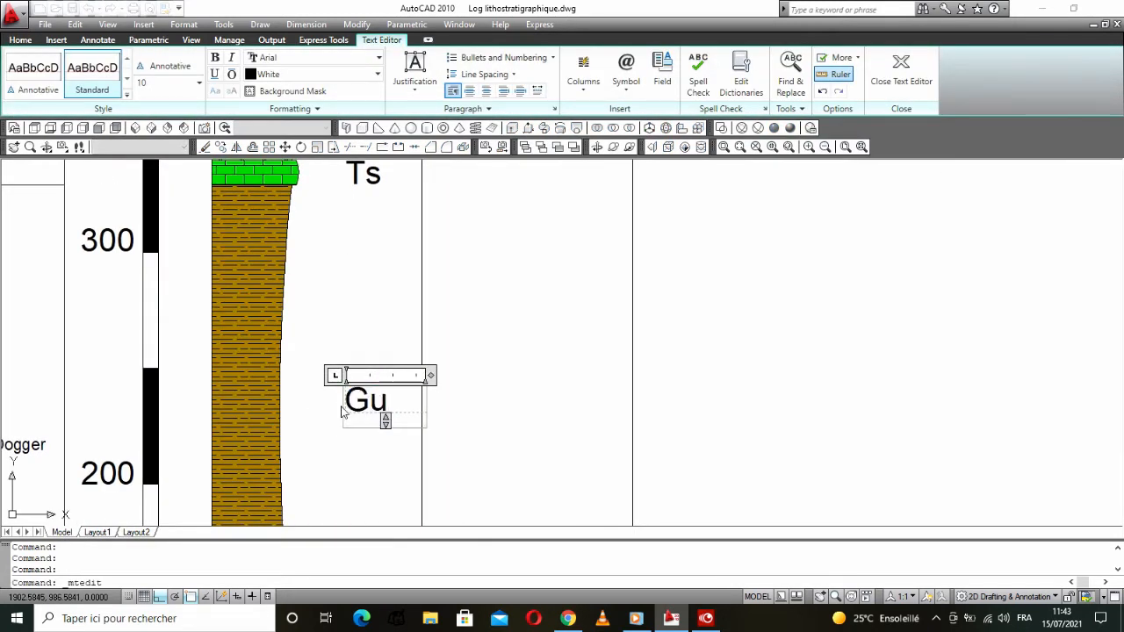
click(394, 347)
Step: Change the Ts label beside the dark green brick layer to "At"
middle_drag(364, 220, 347, 342)
click(360, 301)
double_click(360, 300)
drag(371, 313, 346, 295)
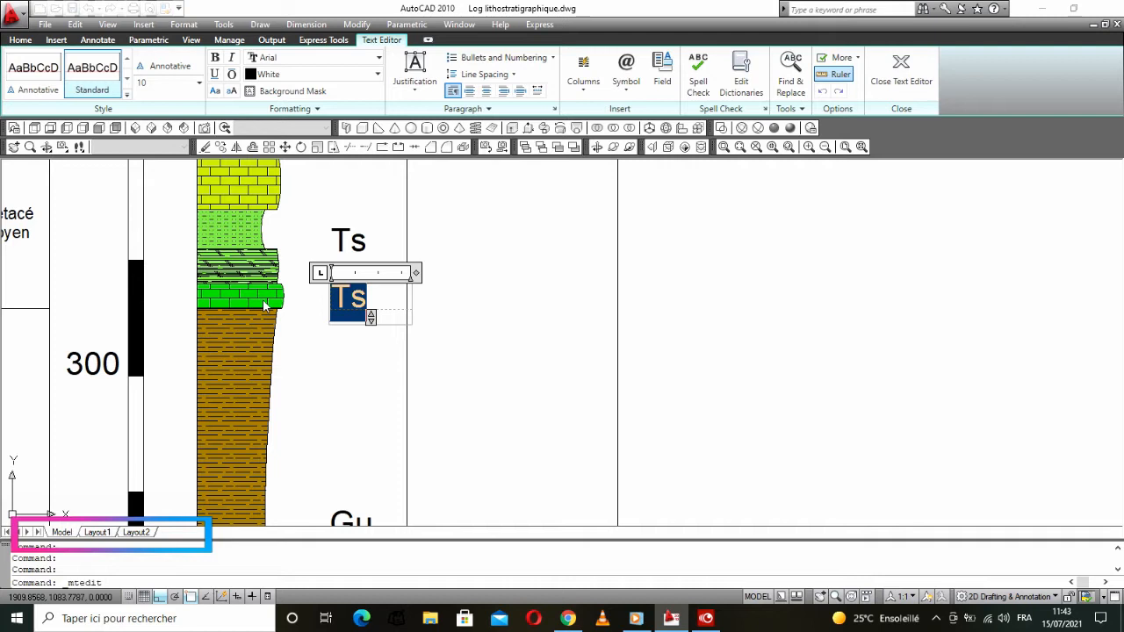
text(At)
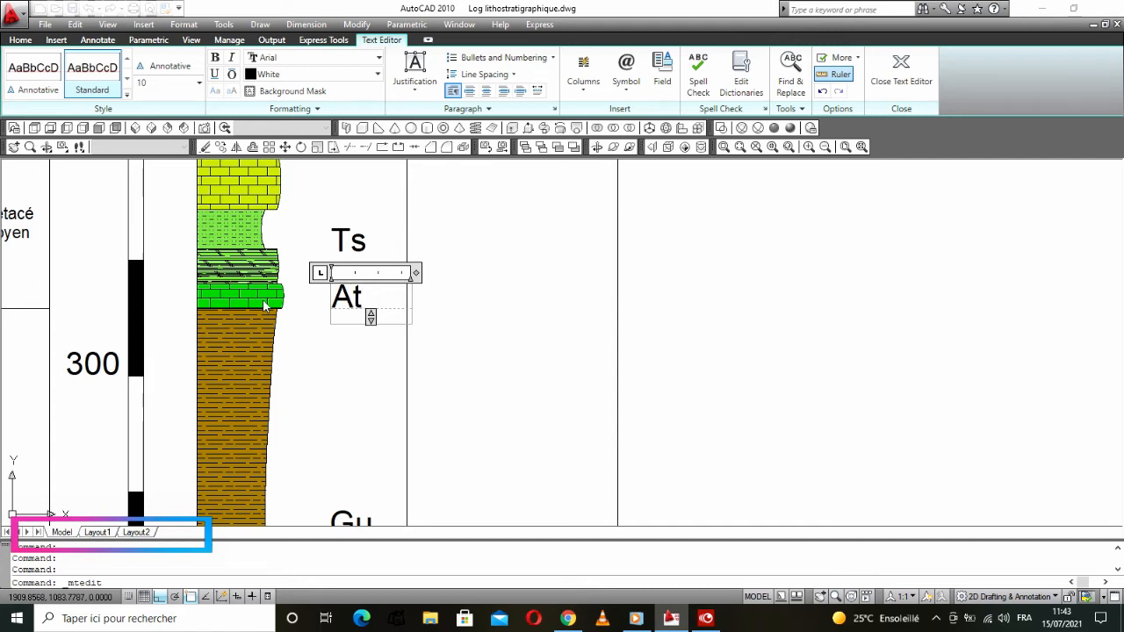
click(351, 240)
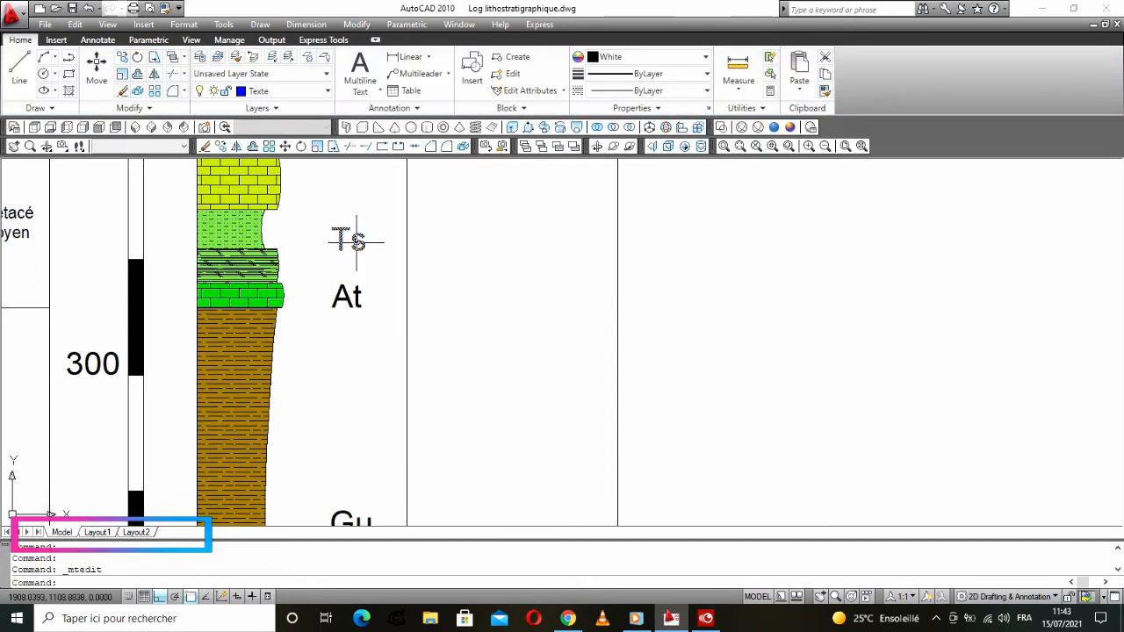
Step: Change the Ts label beside the light green dashed layer to "Oa"
double_click(351, 241)
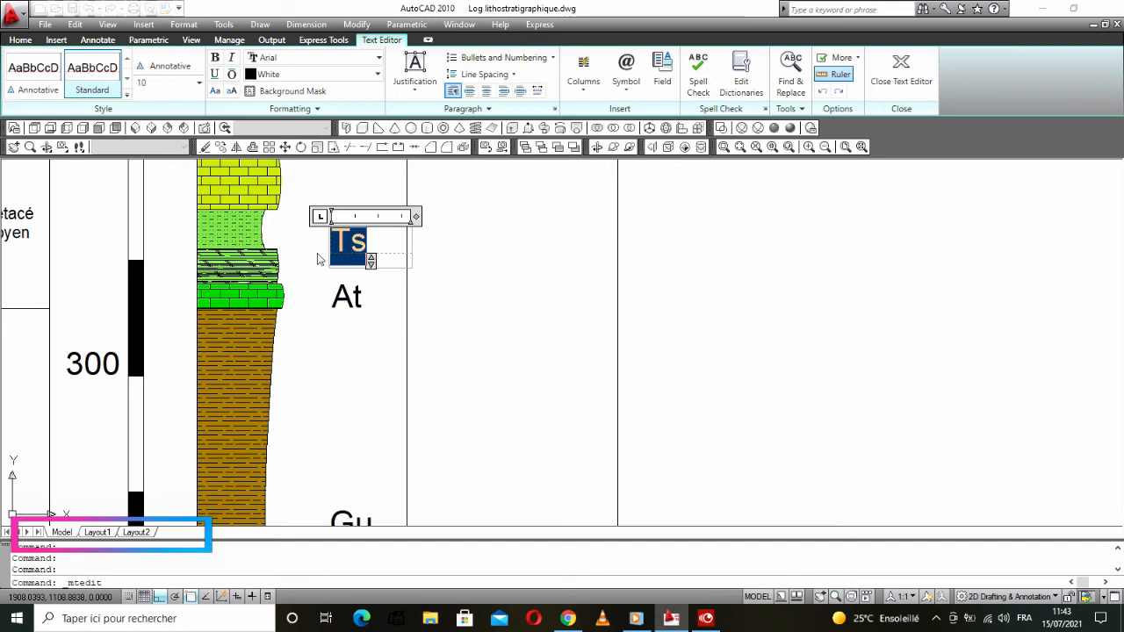
text(Oa)
click(542, 284)
scroll(542, 284, down, 5)
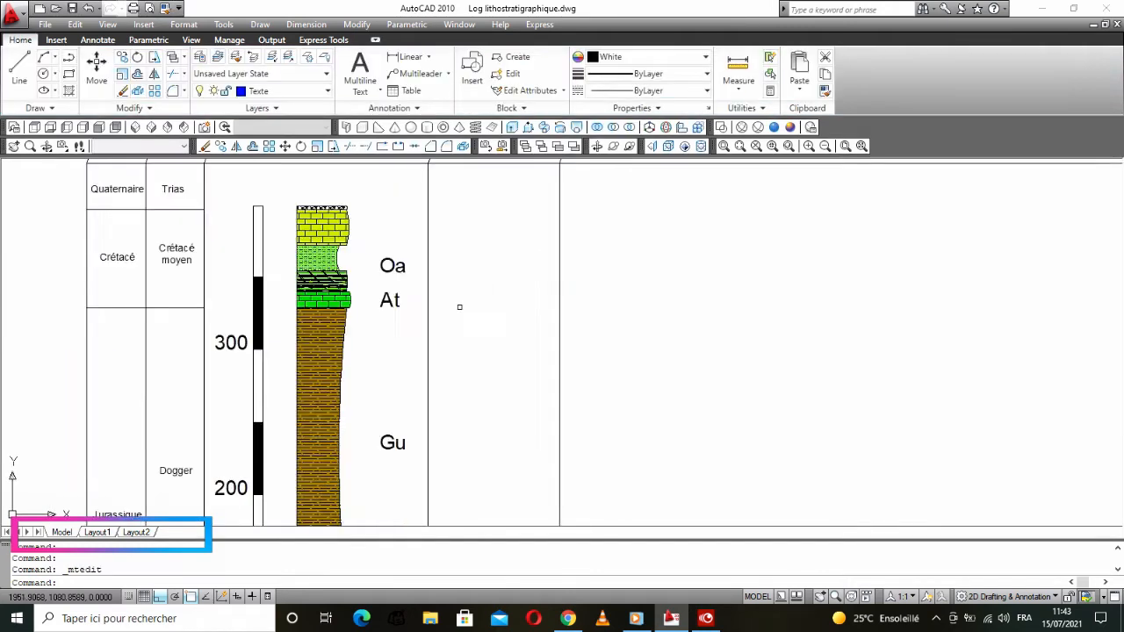
Step: Copy the Oa label straight up to sit beside the yellow brick layer
scroll(376, 338, up, 3)
click(347, 336)
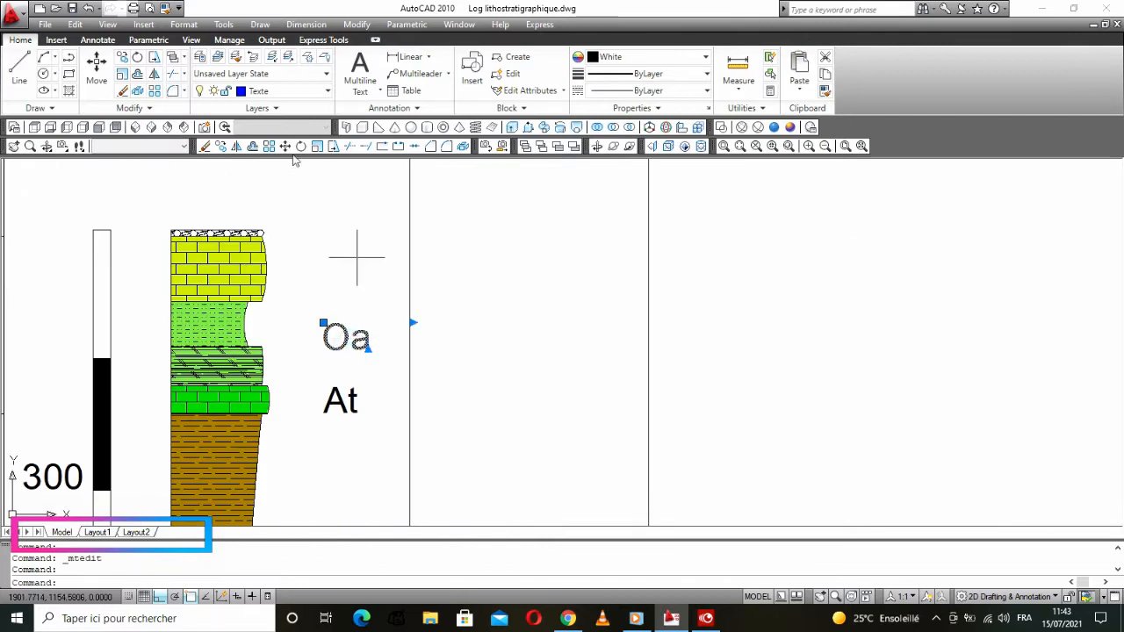
click(221, 147)
click(344, 337)
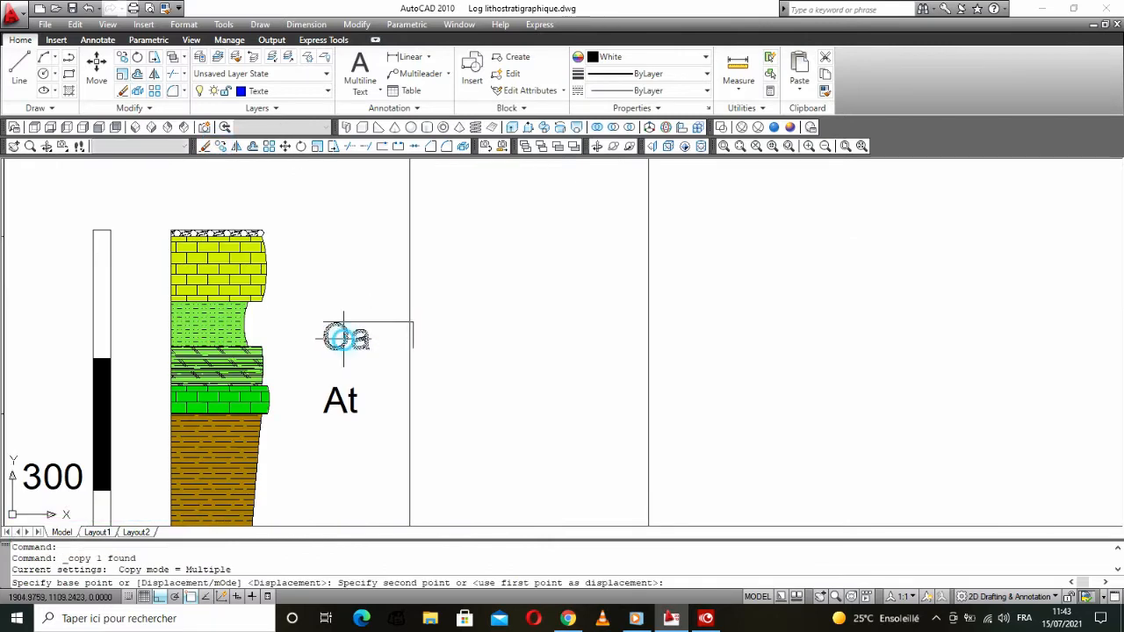
click(343, 271)
right_click(367, 220)
click(404, 223)
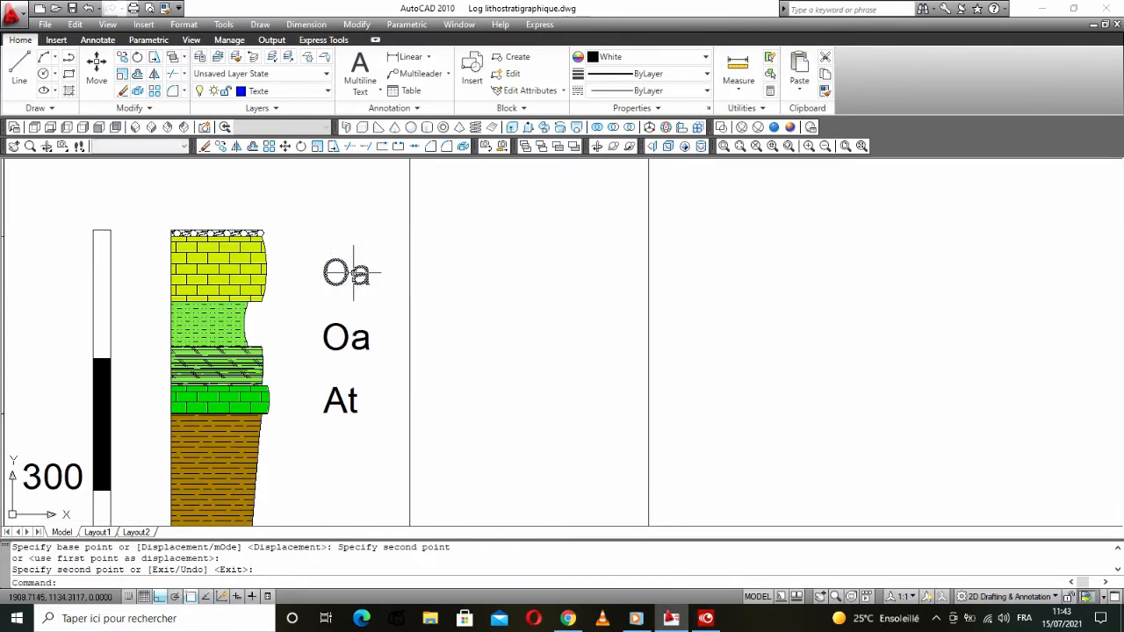
Step: Change the copied Oa label beside the yellow brick layer to "Cll"
double_click(372, 272)
drag(373, 273, 303, 286)
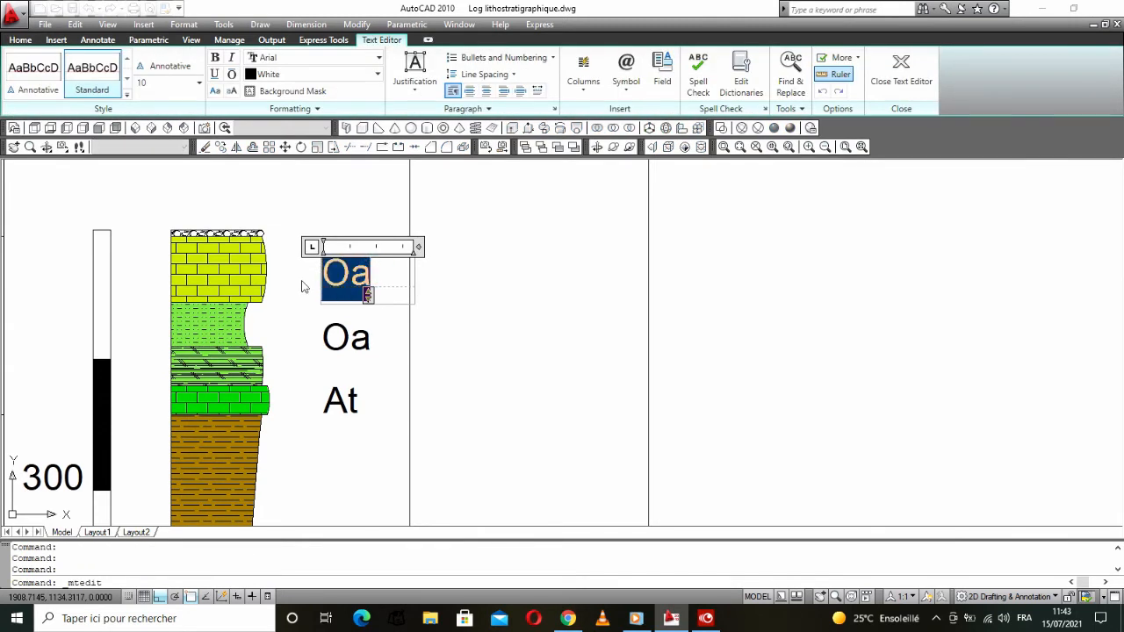
text(c)
text(Cll)
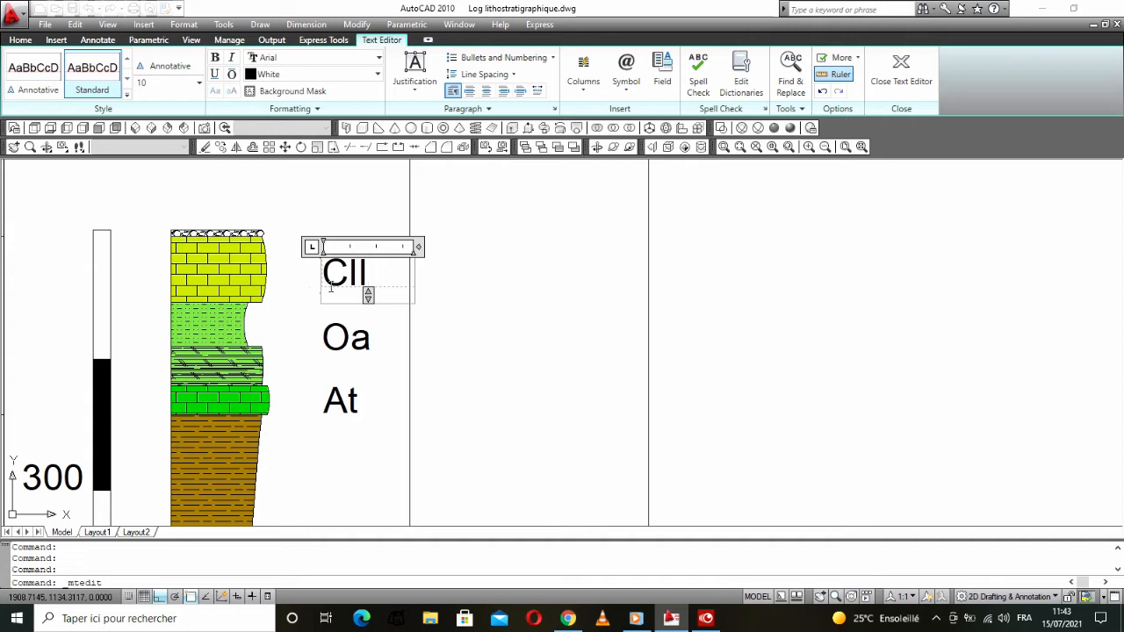
click(442, 354)
scroll(427, 359, down, 5)
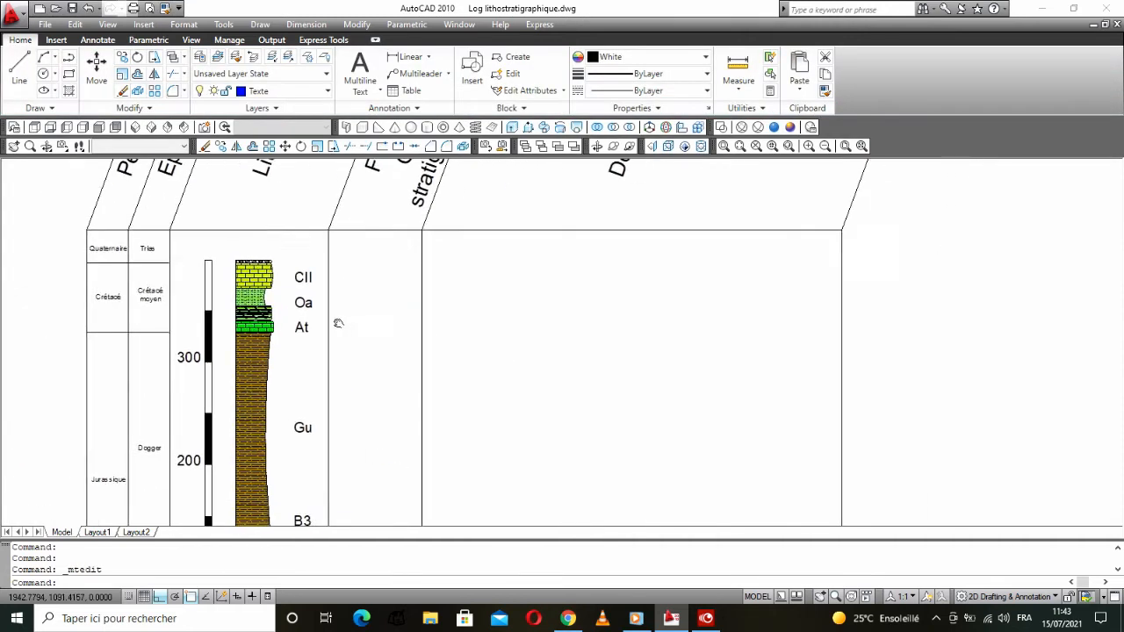
scroll(332, 327, down, 2)
scroll(331, 419, up, 3)
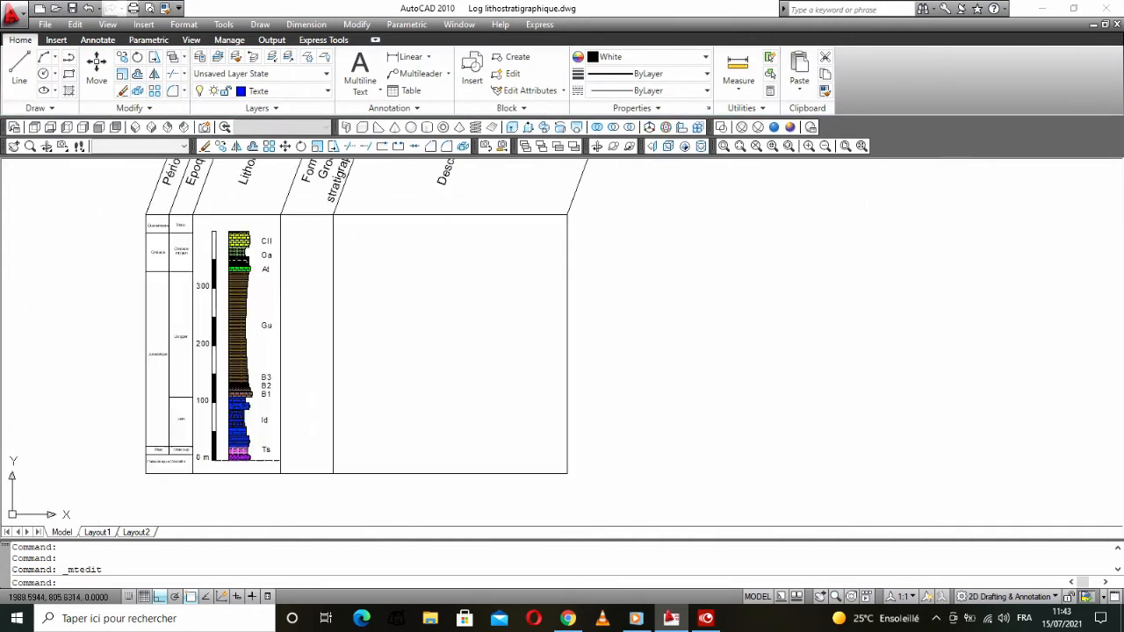
Step: On the Dessin layer, draw a horizontal line level with the purple layer's top, from the lithology column's right border across most of the description column
middle_drag(331, 419, 295, 389)
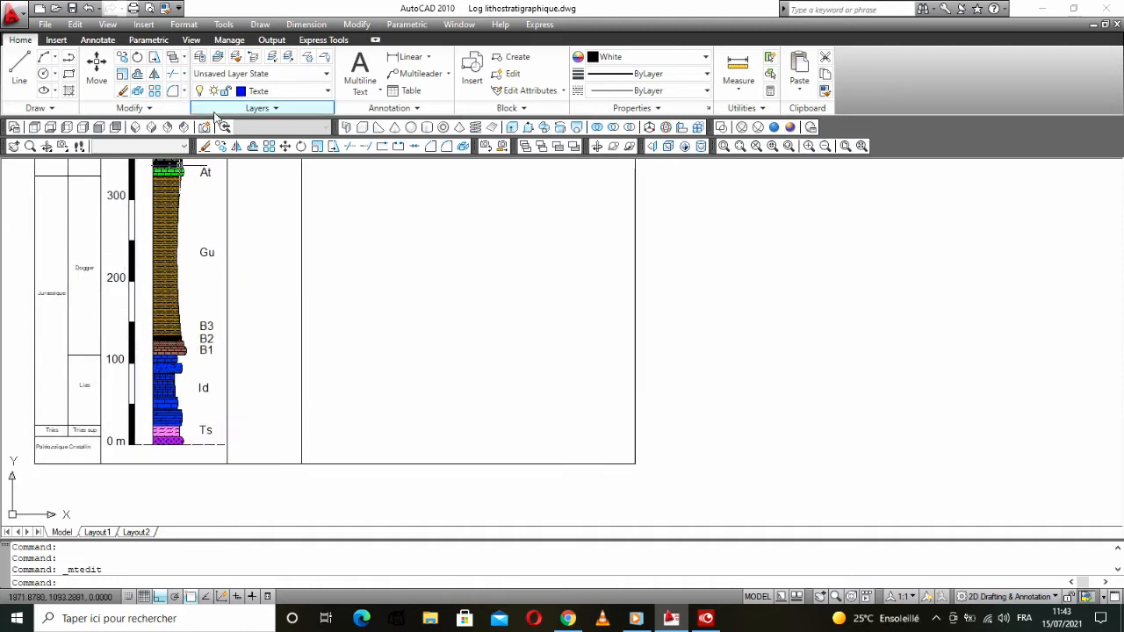
click(263, 92)
click(260, 141)
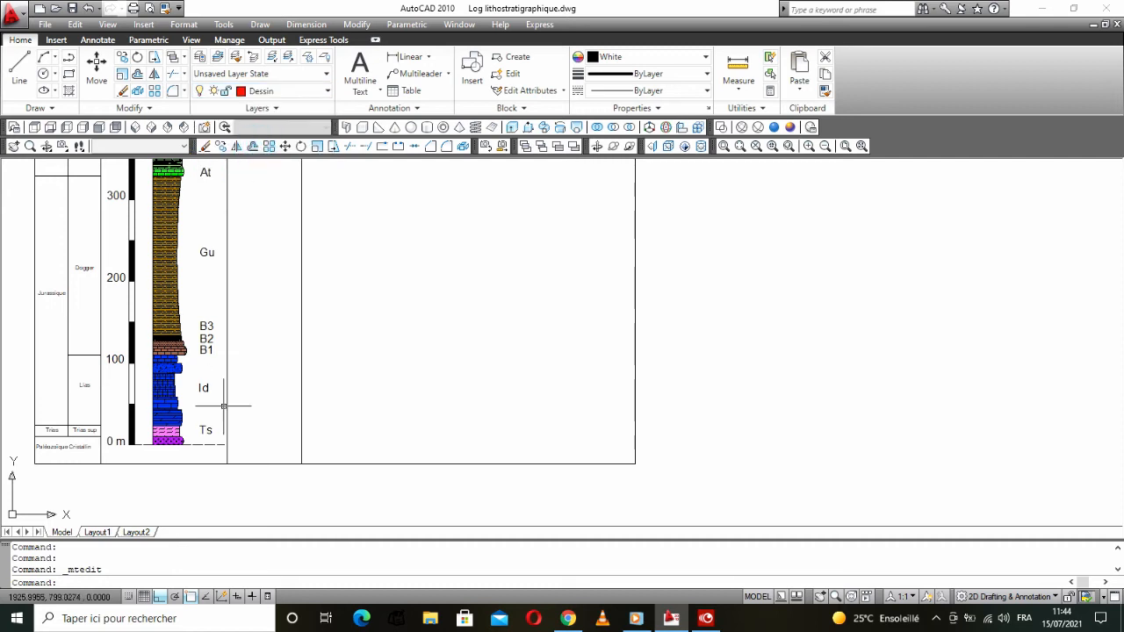
click(19, 71)
scroll(183, 411, up, 3)
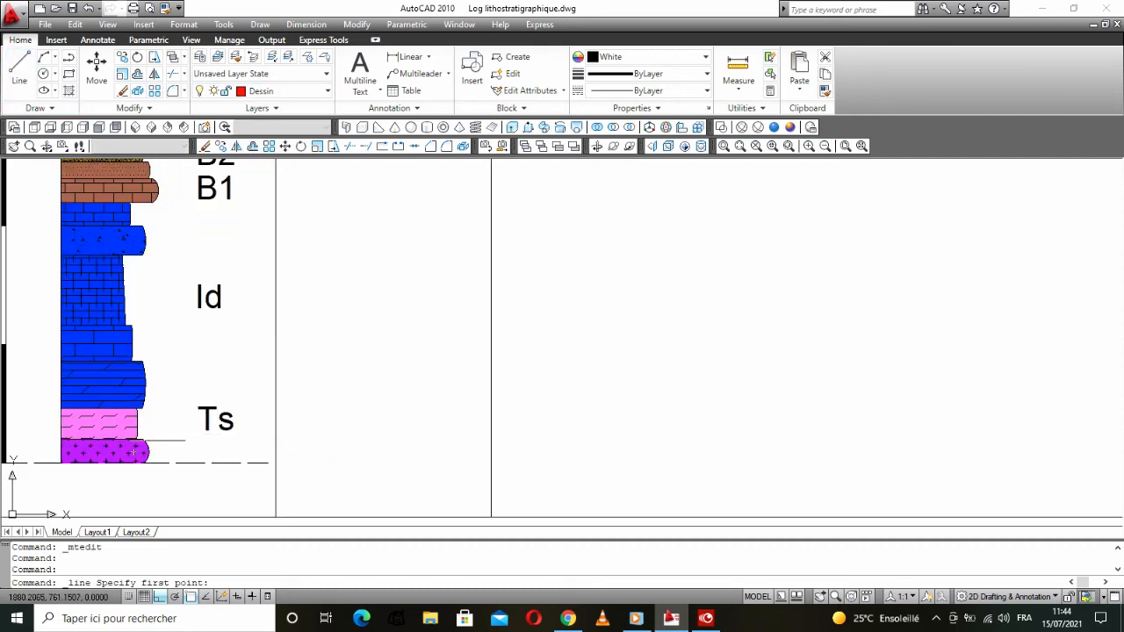
click(274, 439)
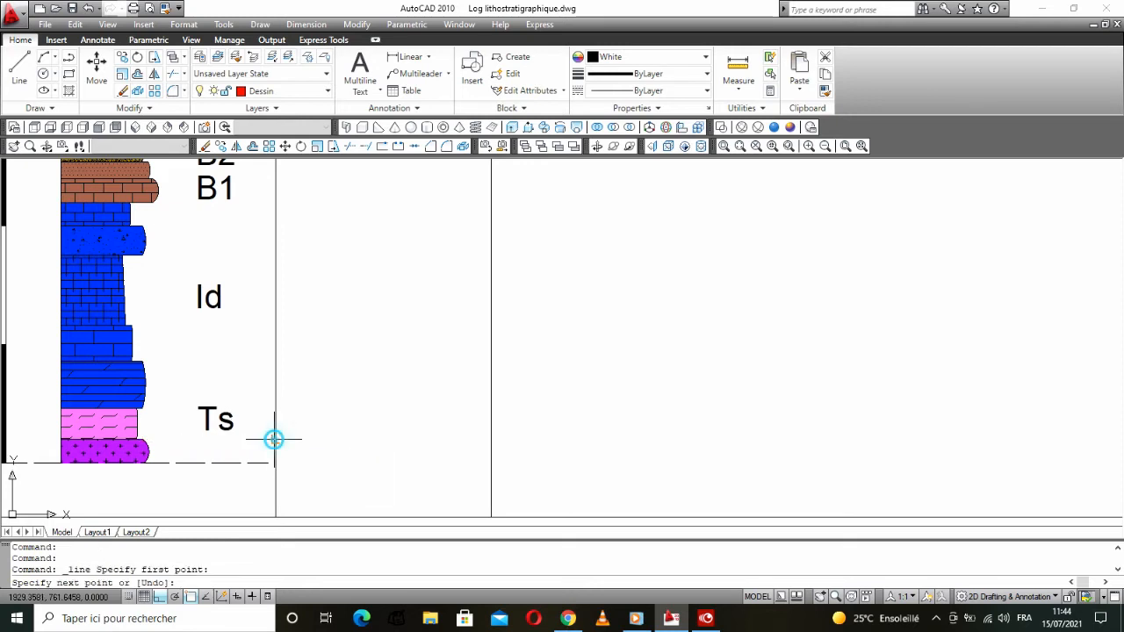
scroll(413, 439, down, 3)
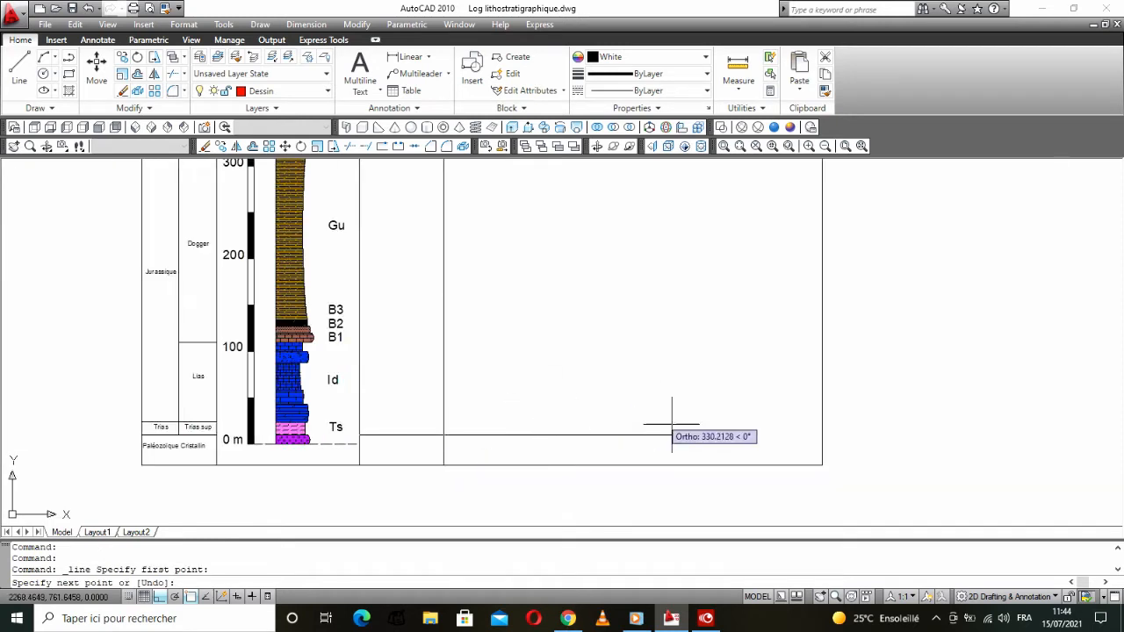
click(769, 434)
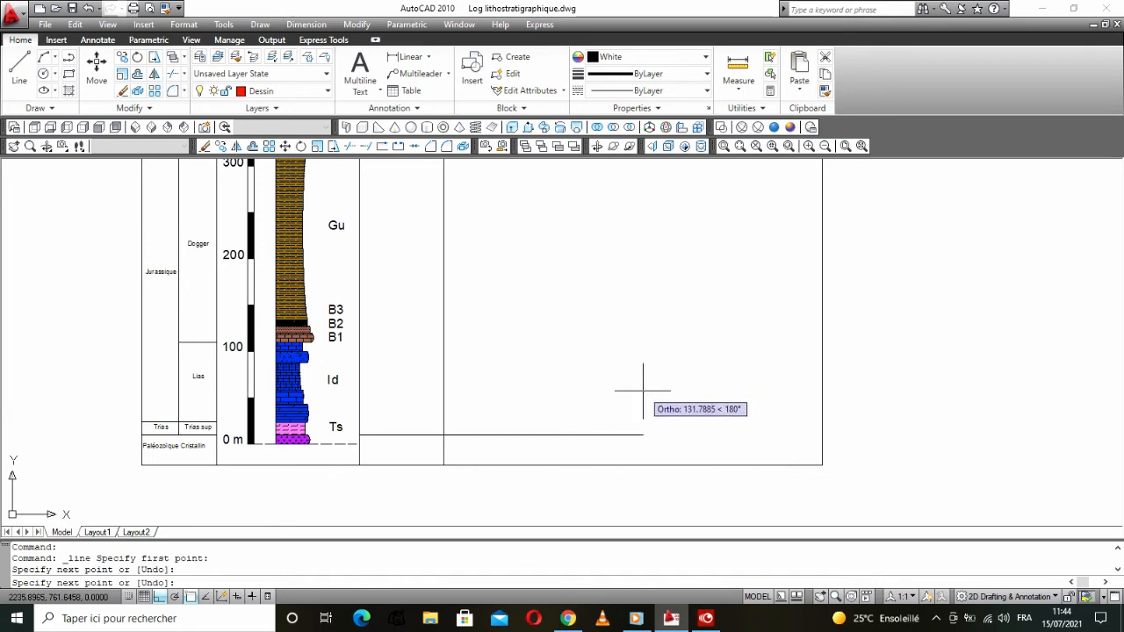
key(Return)
Step: Add the multiline text "Granites Hercyniens" just below the new horizontal line in the wide description column
scroll(465, 453, down, 3)
middle_drag(468, 447, 342, 452)
scroll(343, 452, up, 3)
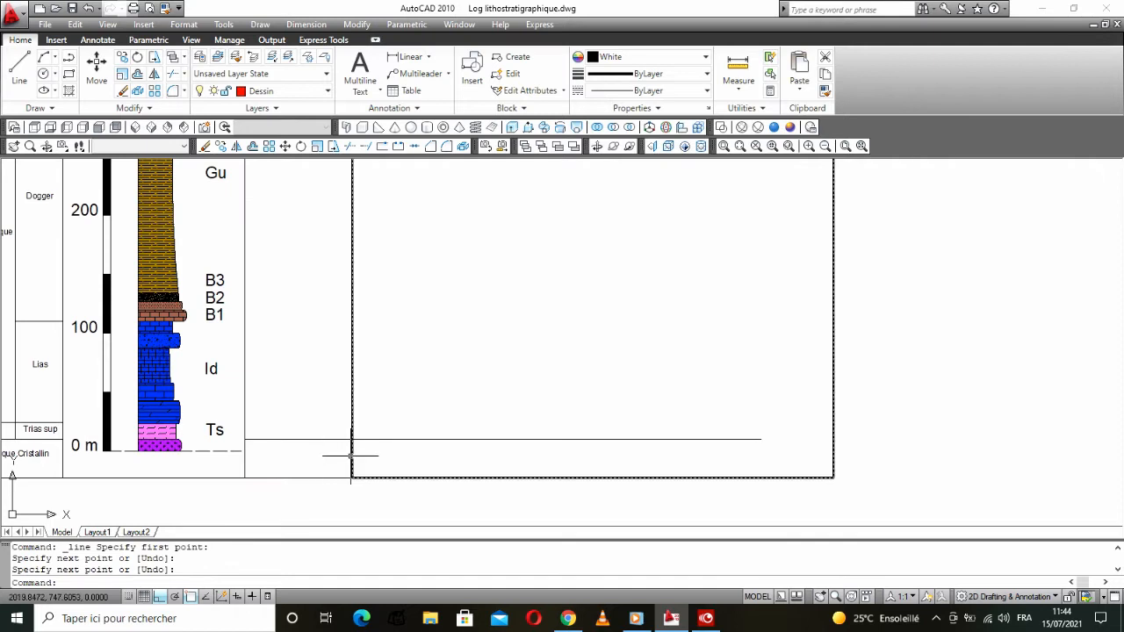
scroll(347, 453, up, 2)
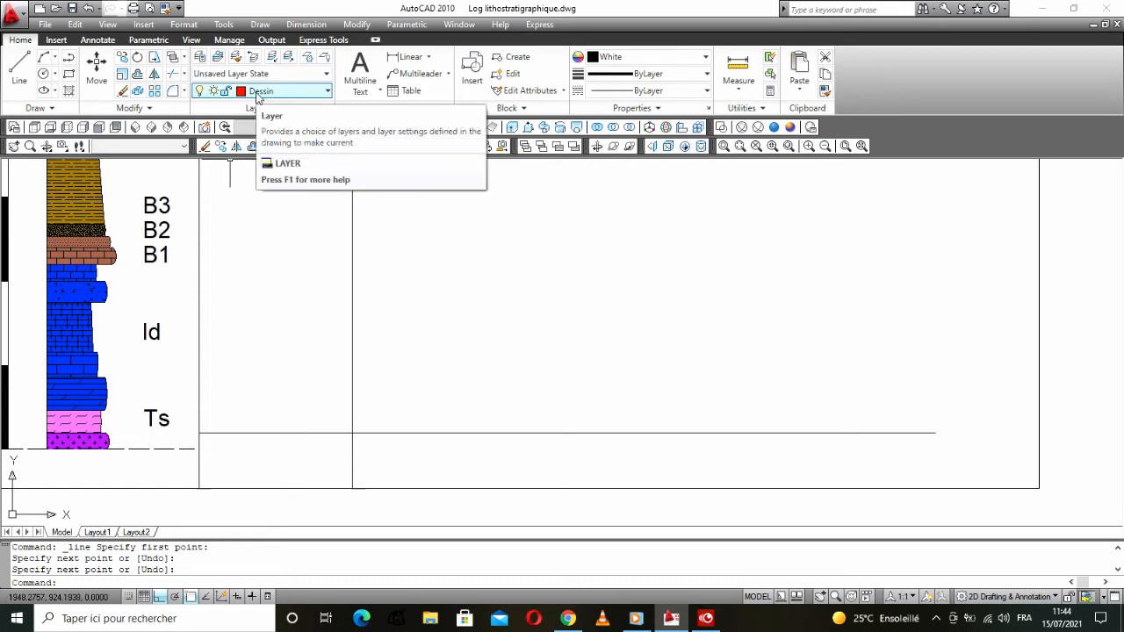
click(360, 72)
click(483, 440)
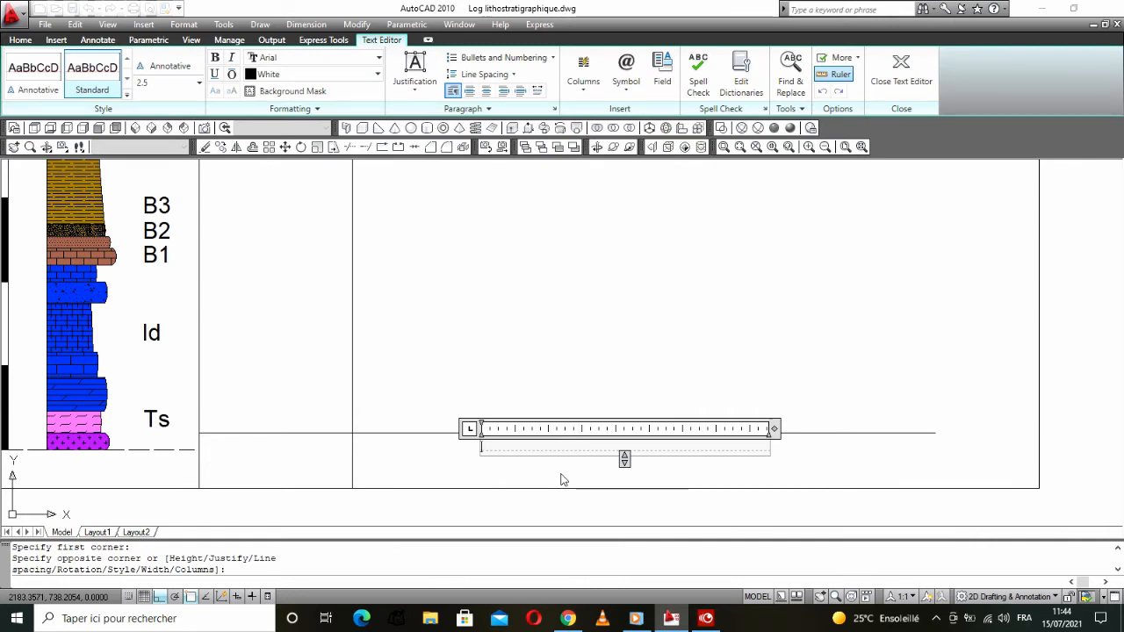
text(g)
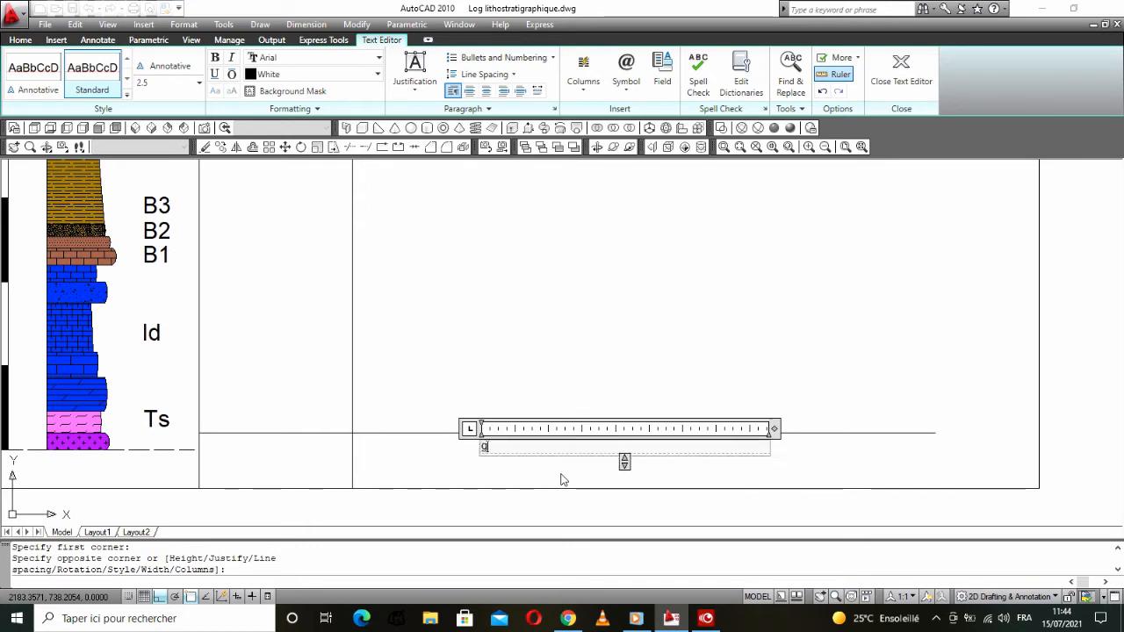
text(Gr)
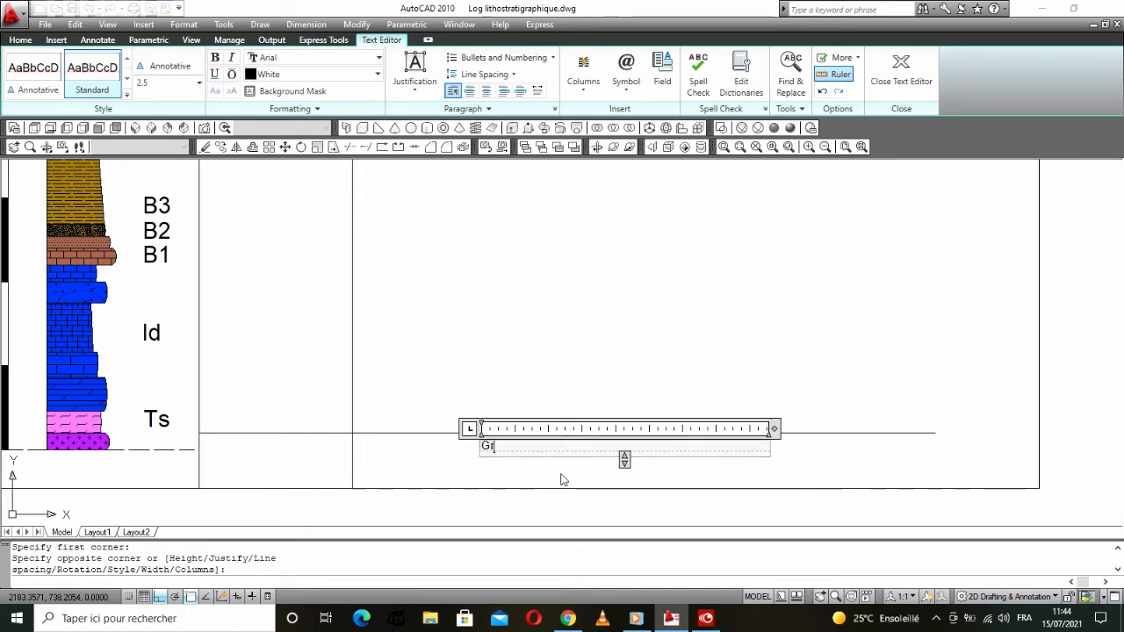
text(anites h)
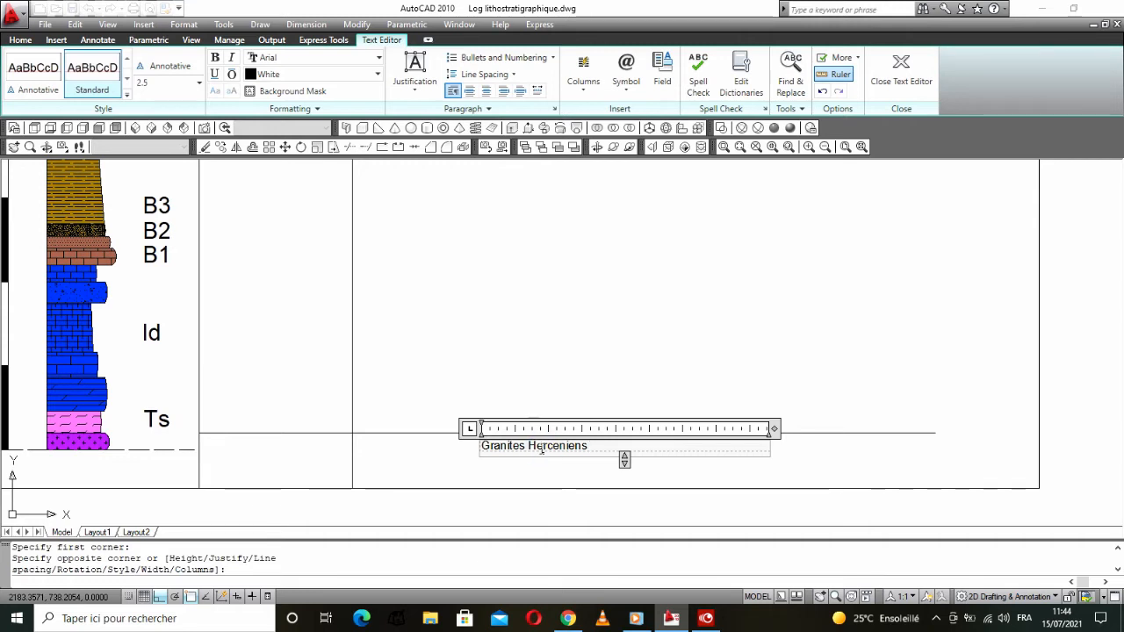
text(y)
key(BackSpace)
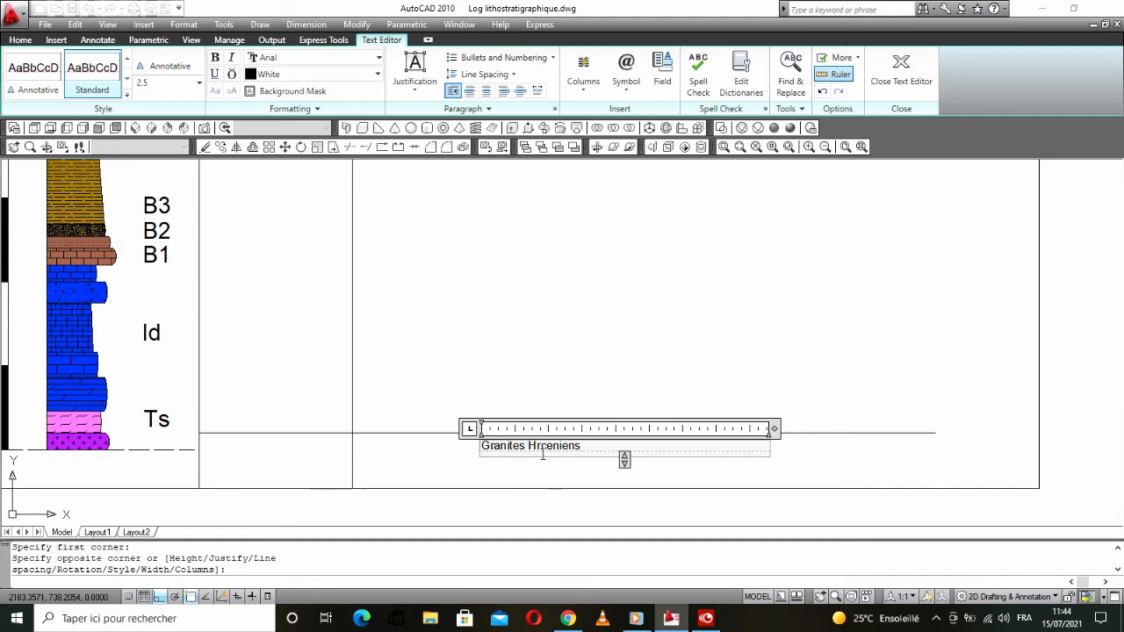
drag(559, 448, 553, 448)
click(600, 392)
Step: Set the text height of "Granites Hercyniens" to 15
click(515, 442)
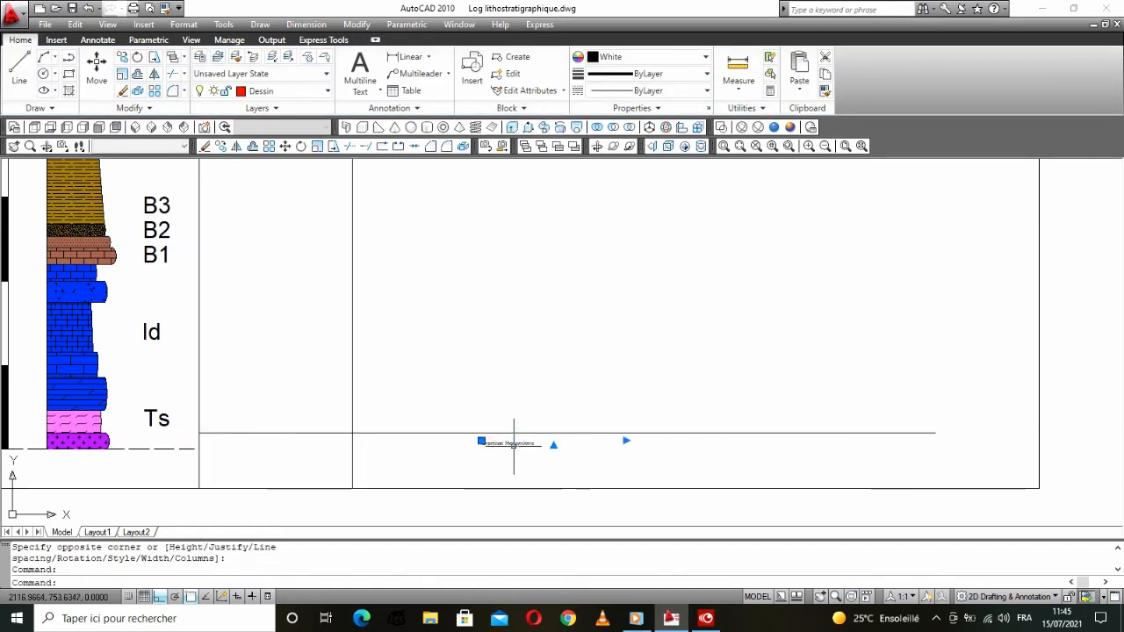
double_click(514, 442)
drag(588, 449, 410, 430)
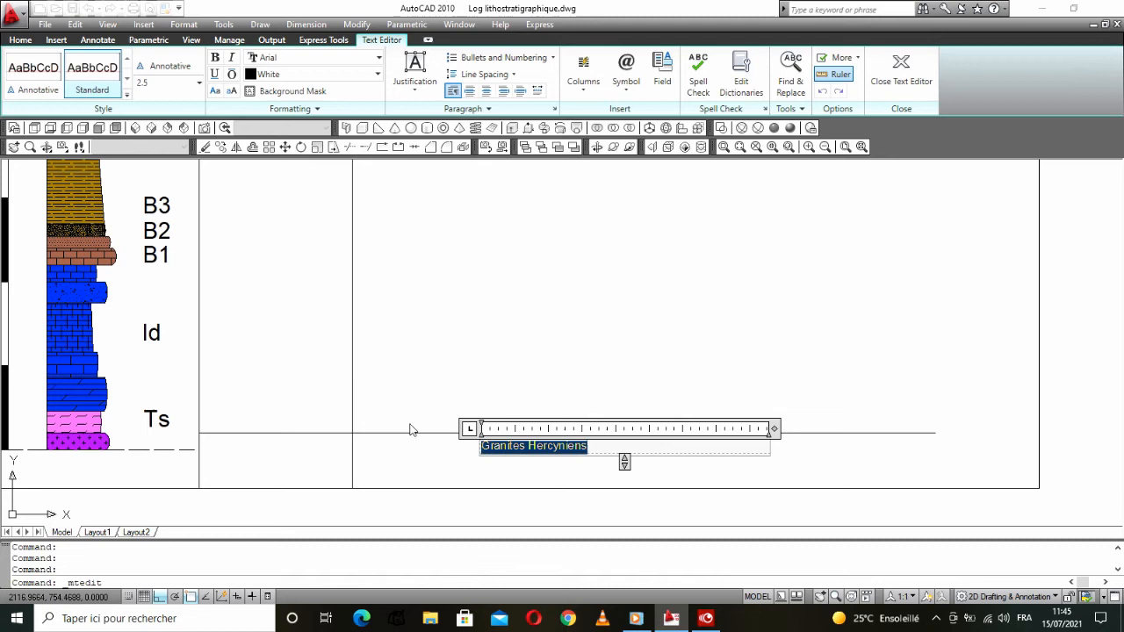
click(199, 83)
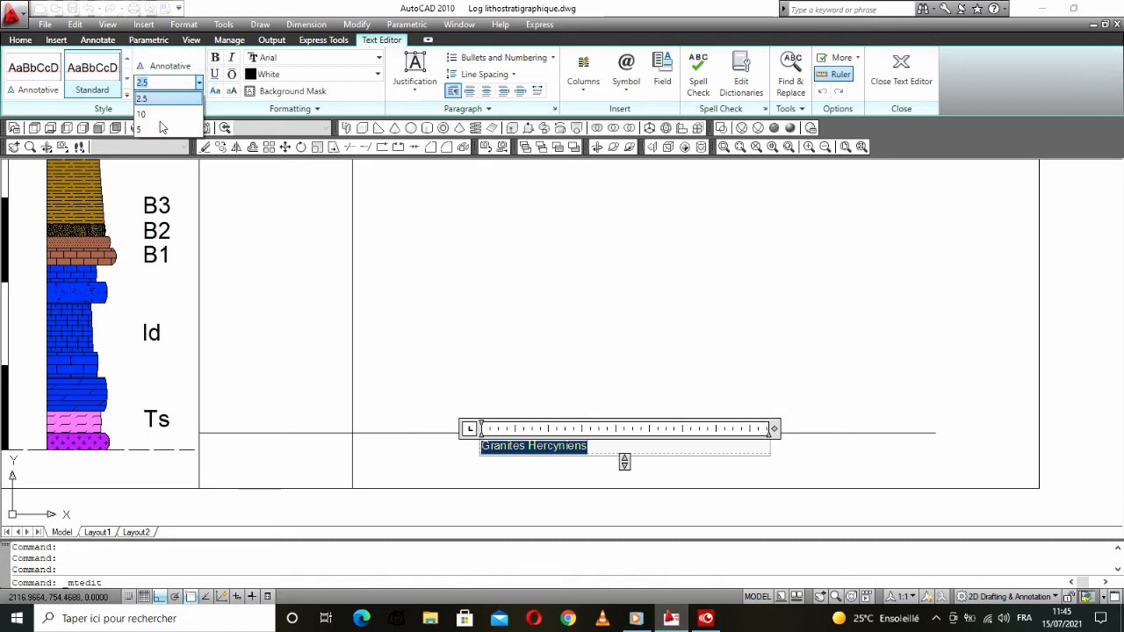
click(157, 82)
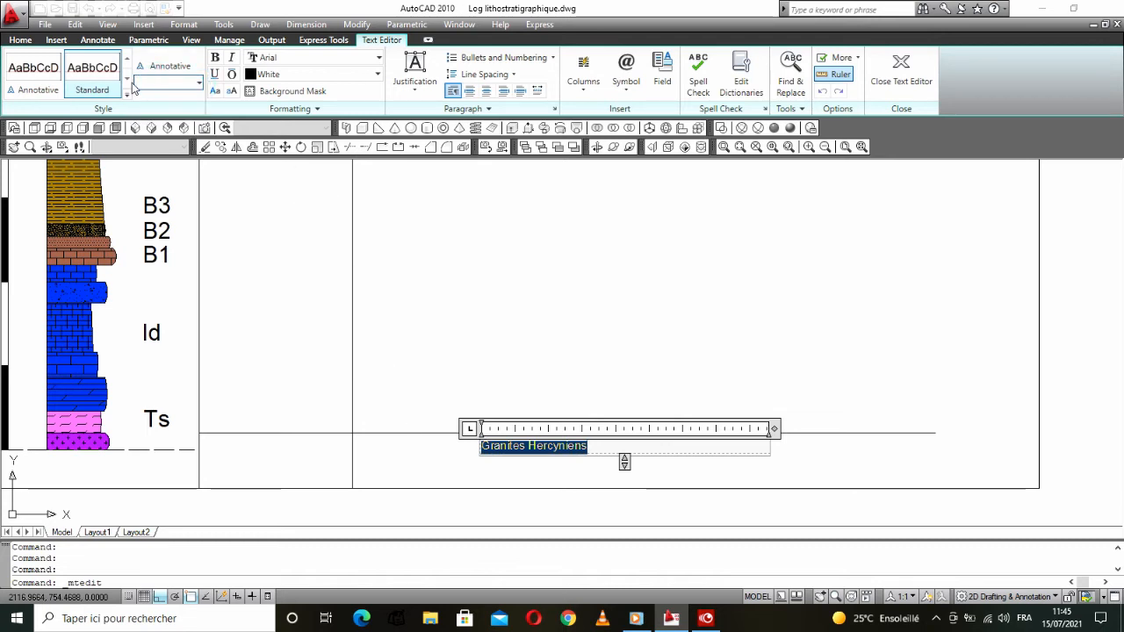
text(10)
key(Return)
text(15)
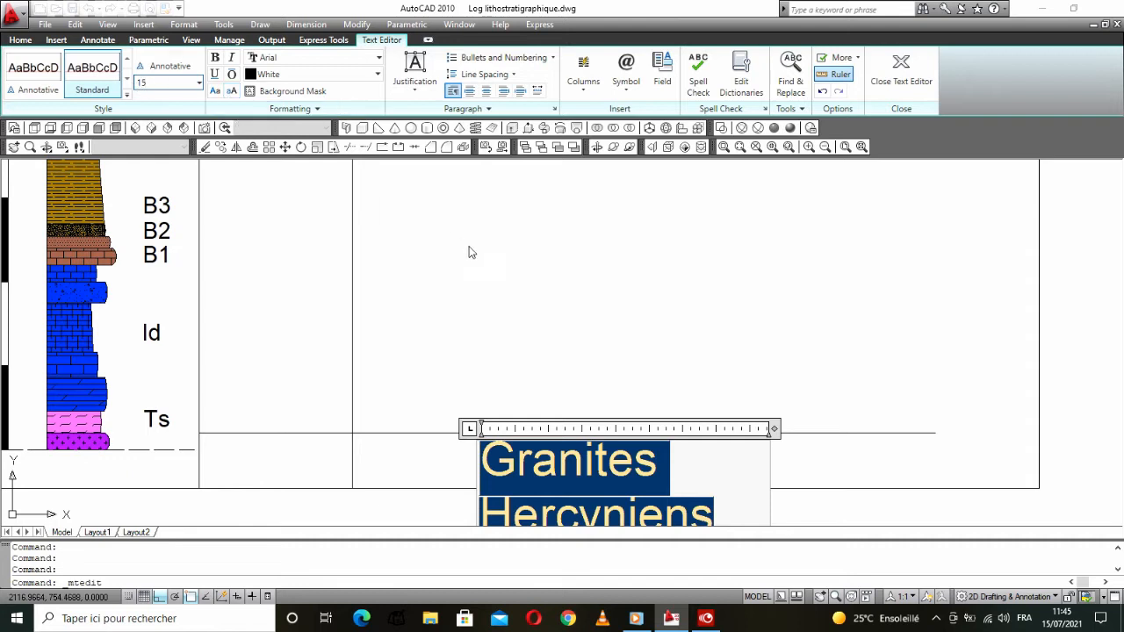
click(469, 253)
Step: Widen the "Granites Hercyniens" text frame so that both words fit on one line
click(579, 472)
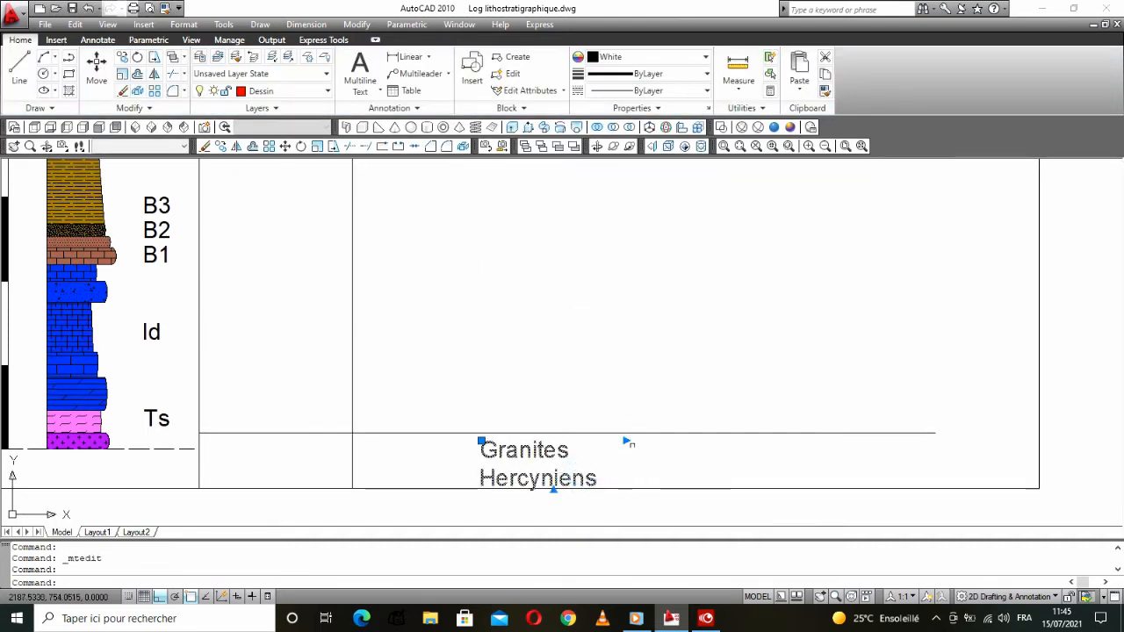
click(627, 442)
click(747, 441)
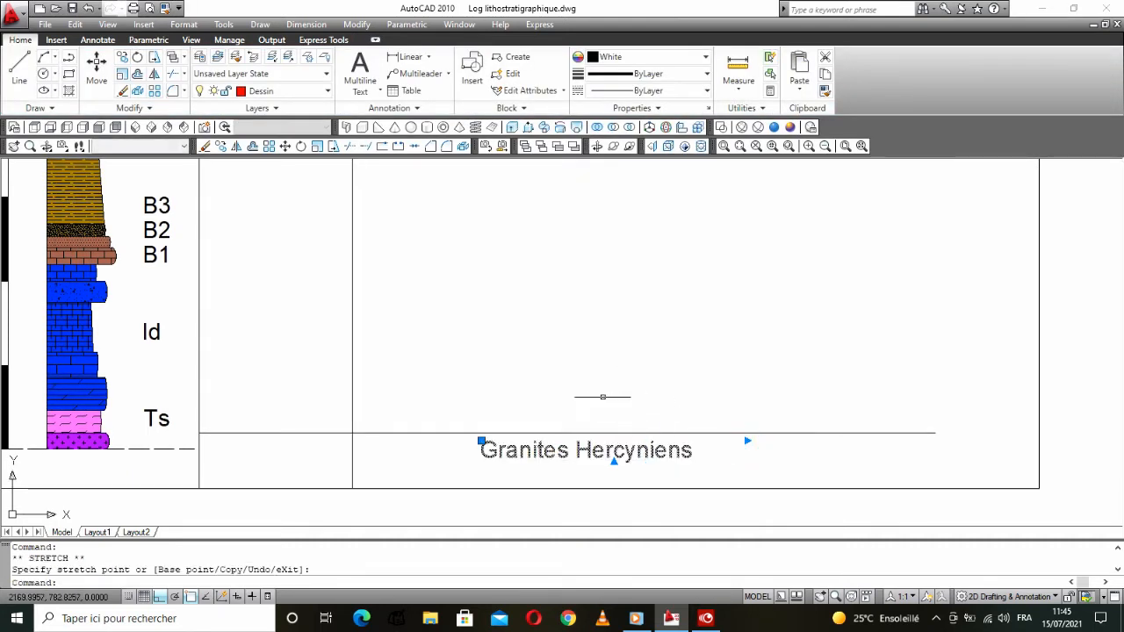
key(Escape)
Step: Move the "Granites Hercyniens" text horizontally to the right, roughly centring it in the description column
scroll(594, 395, down, 5)
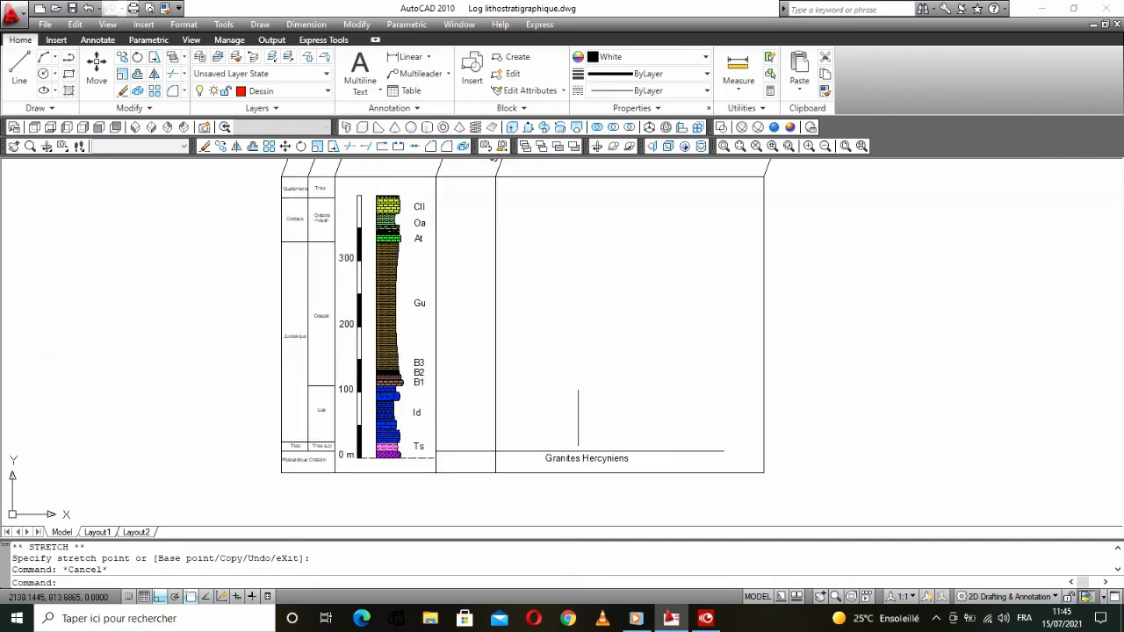
scroll(547, 461, up, 2)
click(599, 458)
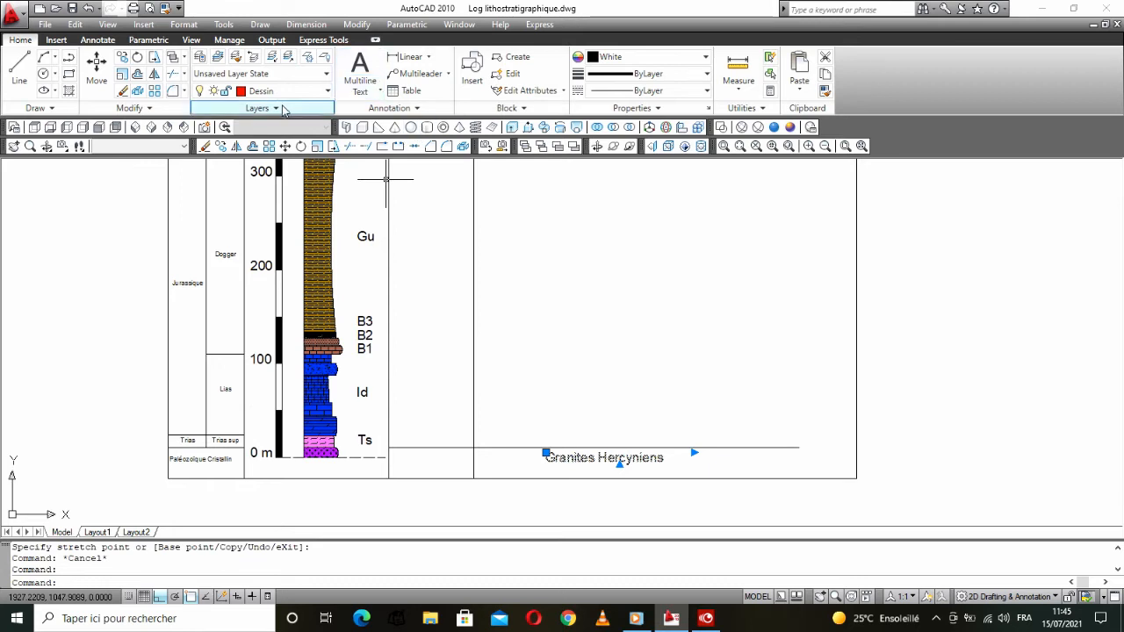
click(589, 303)
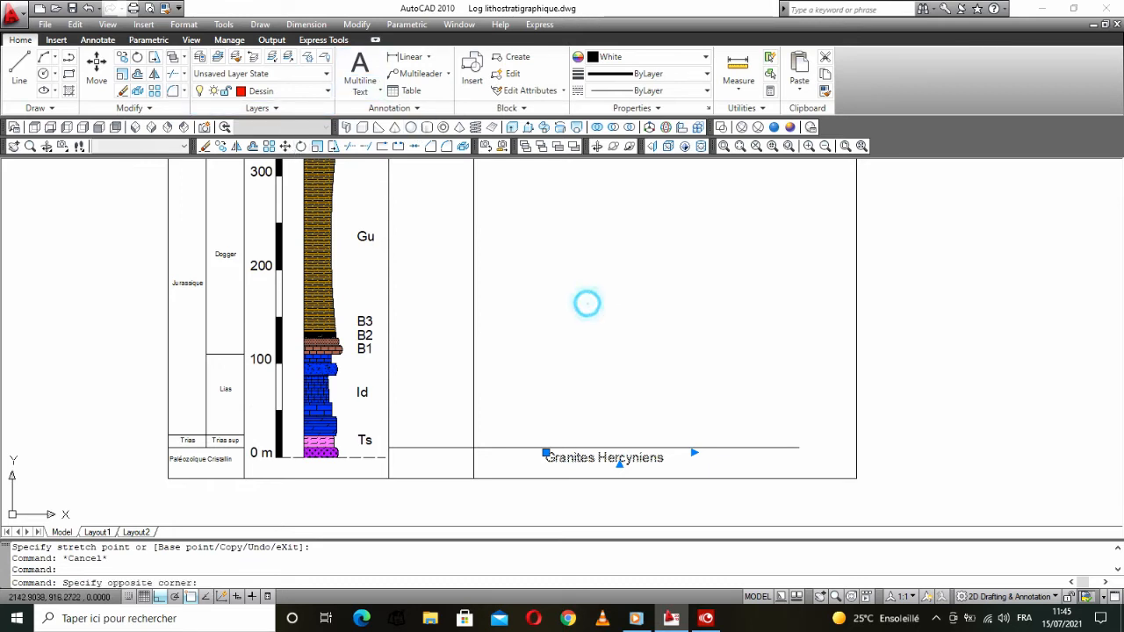
click(591, 304)
click(286, 147)
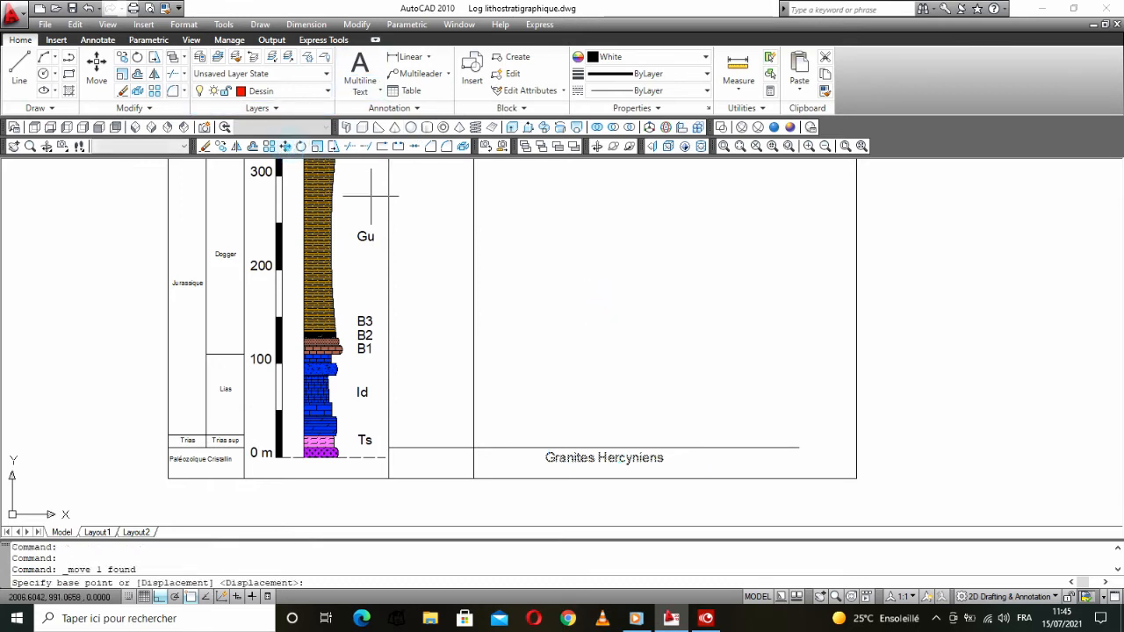
click(527, 260)
click(579, 266)
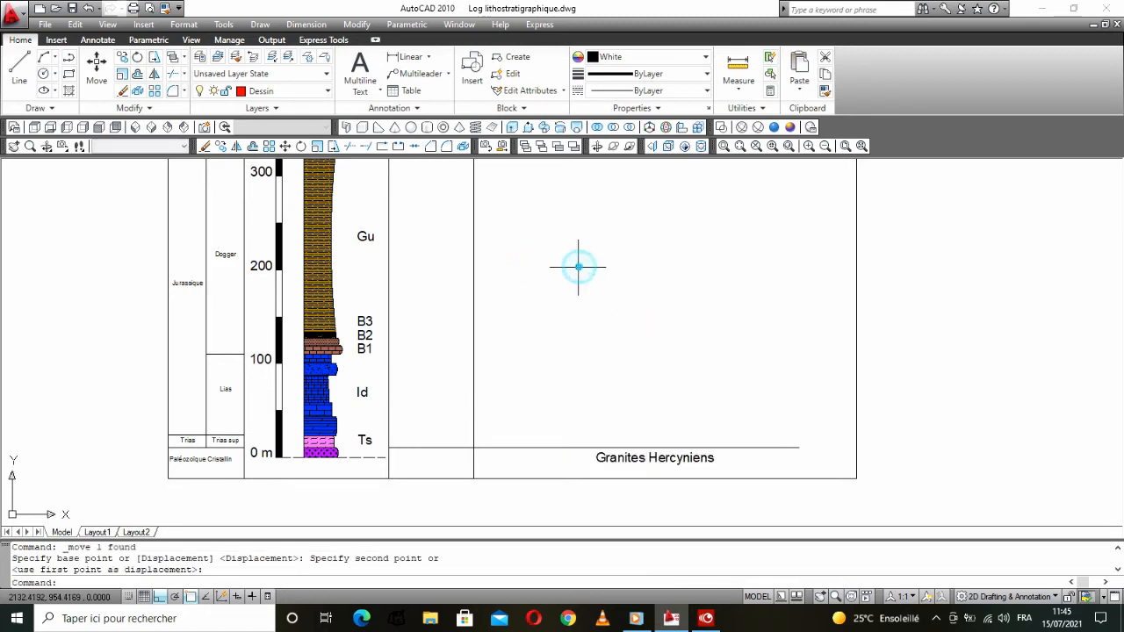
scroll(584, 268, down, 4)
scroll(527, 396, up, 6)
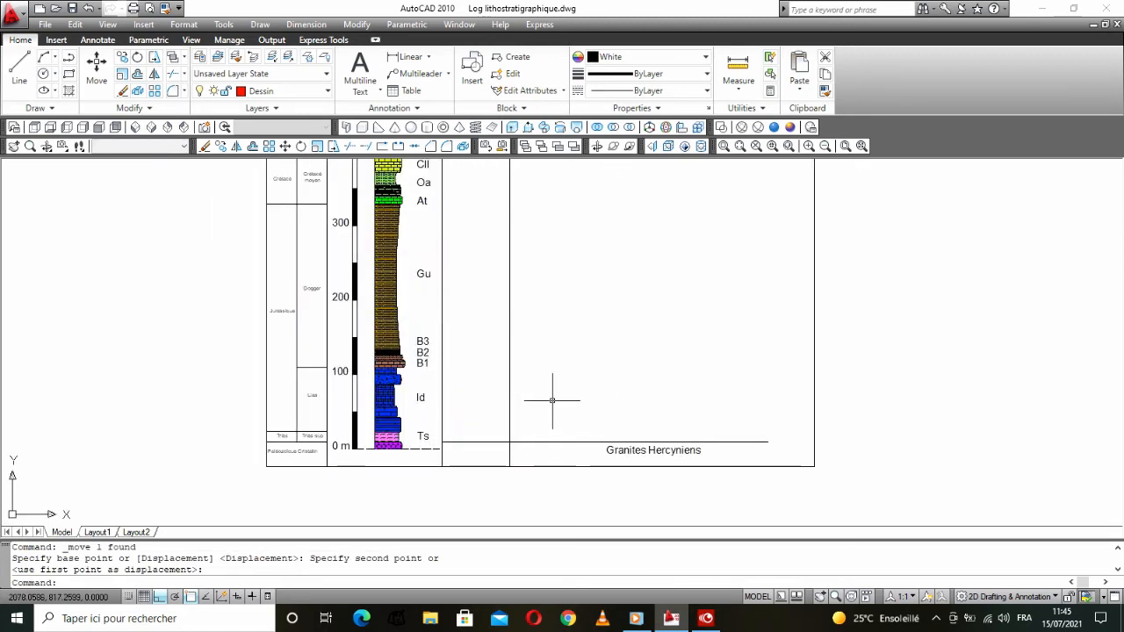
Step: Draw a polyline from the top of unit Ts across the narrow column, up a short slope and horizontally to the description column's outer border
middle_drag(429, 509, 433, 489)
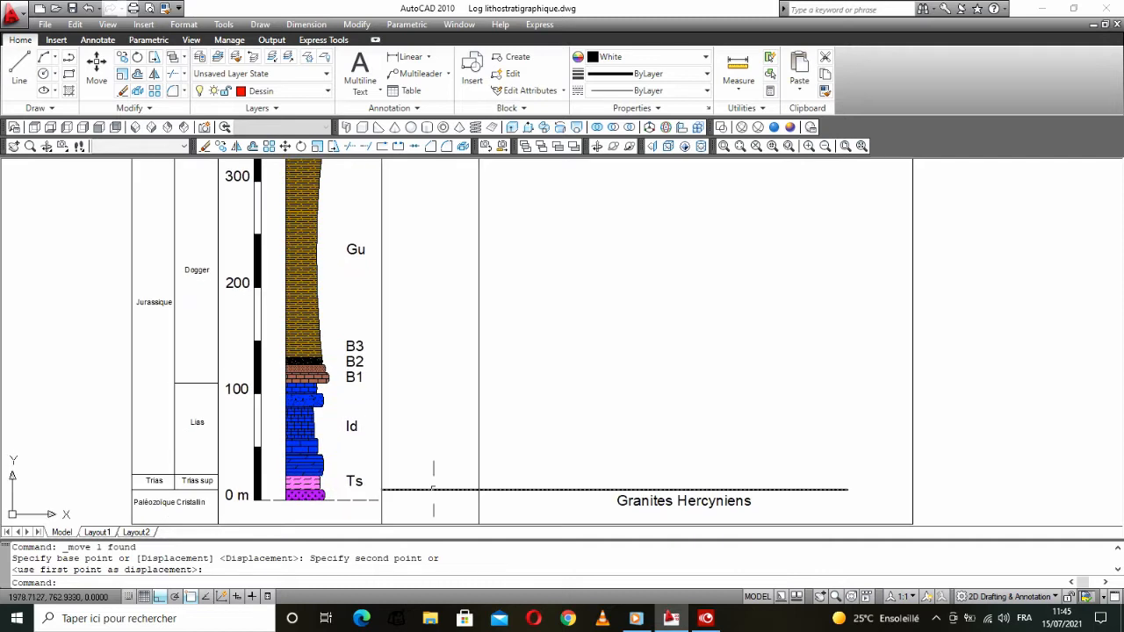
click(70, 59)
scroll(349, 469, up, 3)
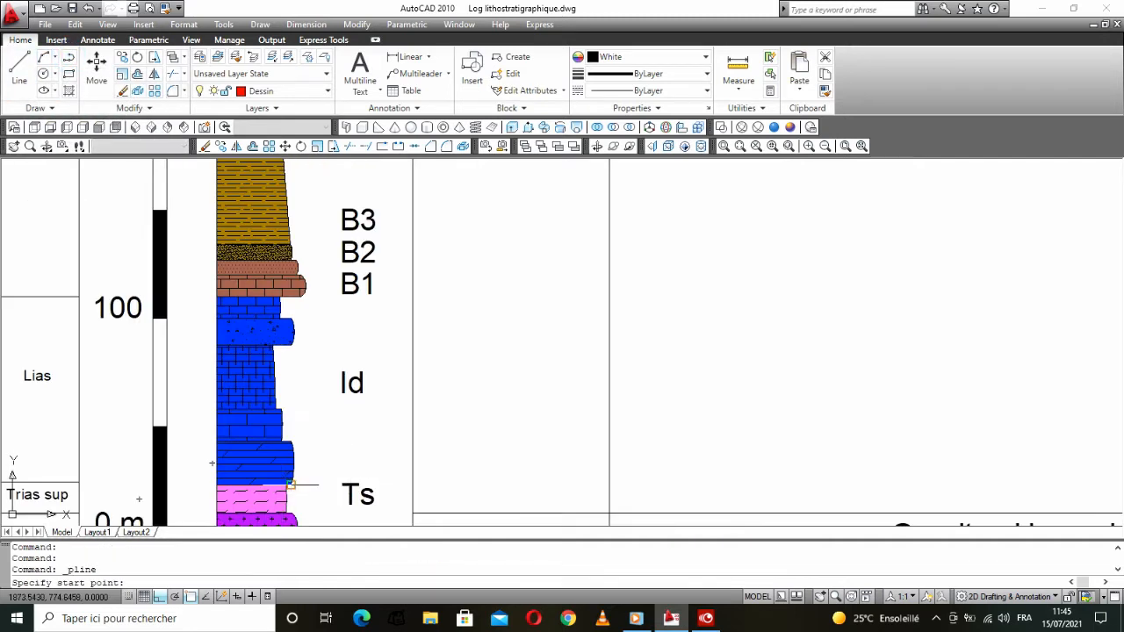
click(413, 484)
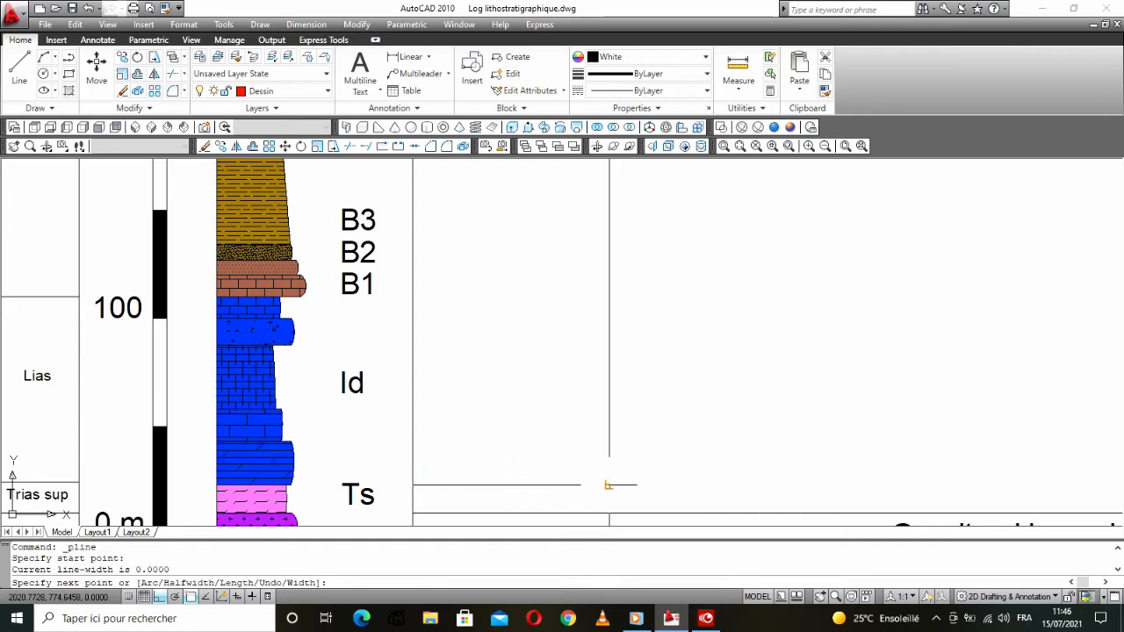
click(608, 485)
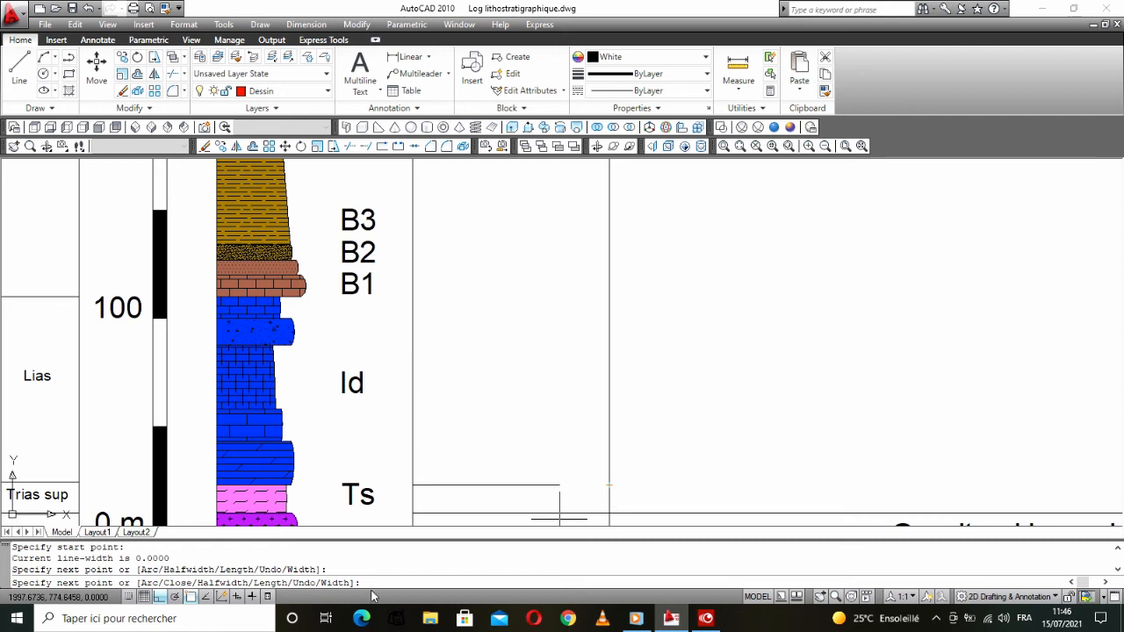
click(168, 597)
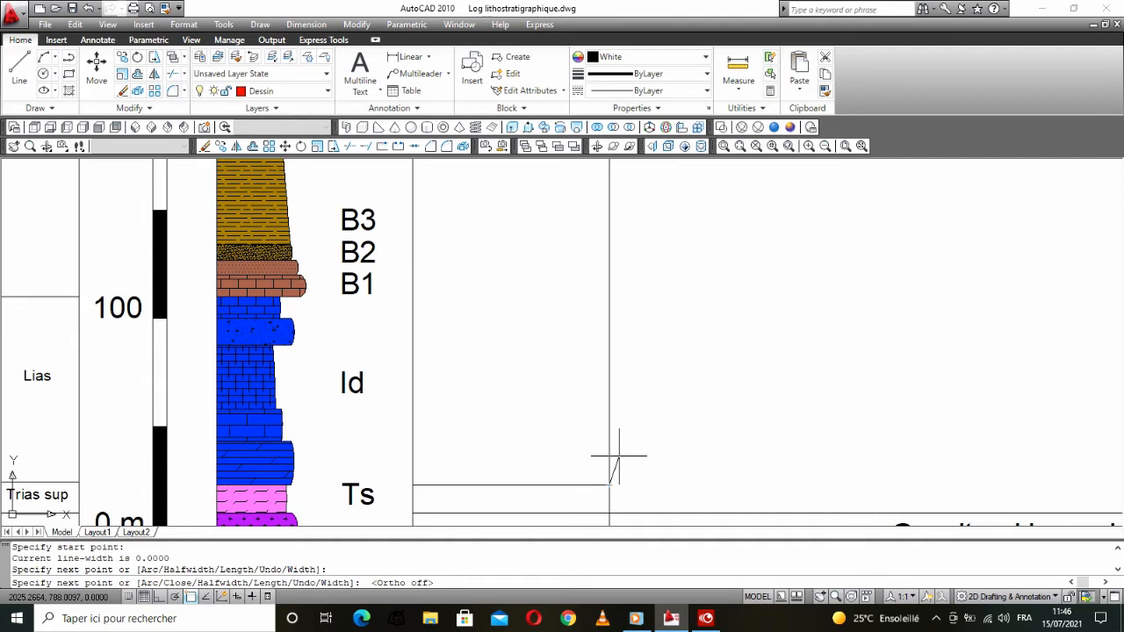
scroll(594, 455, down, 4)
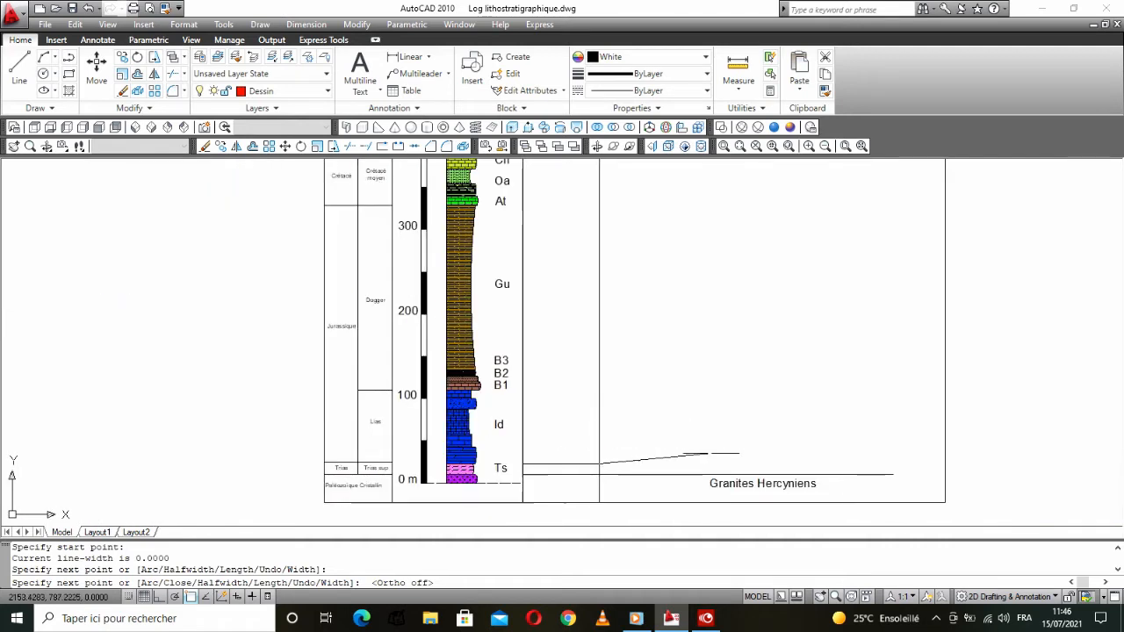
scroll(626, 453, up, 5)
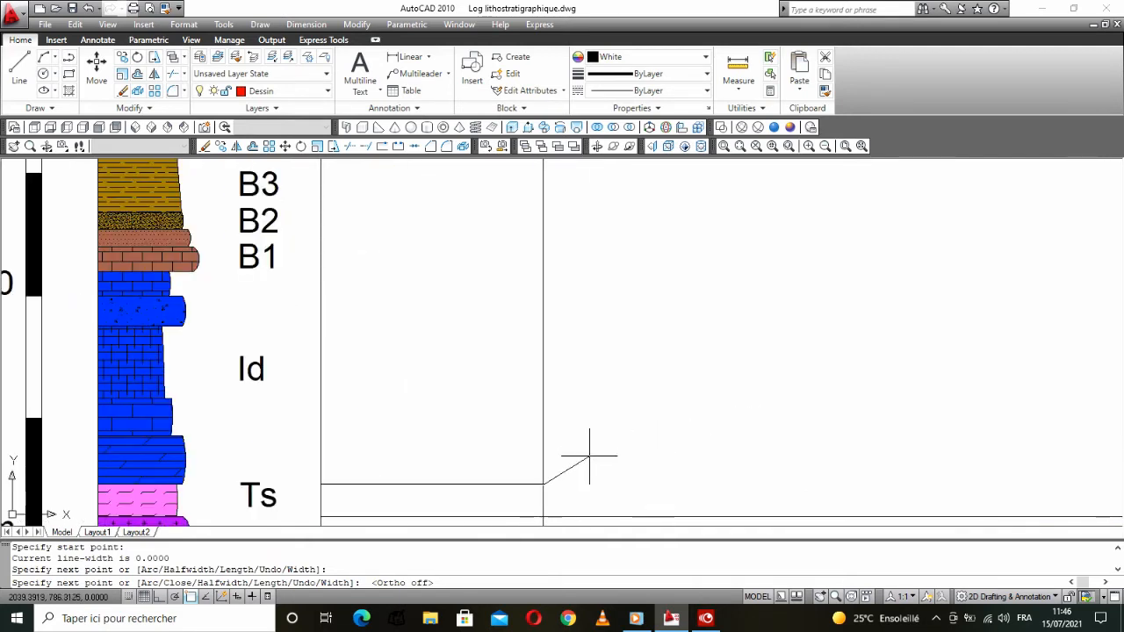
click(594, 442)
scroll(613, 436, down, 4)
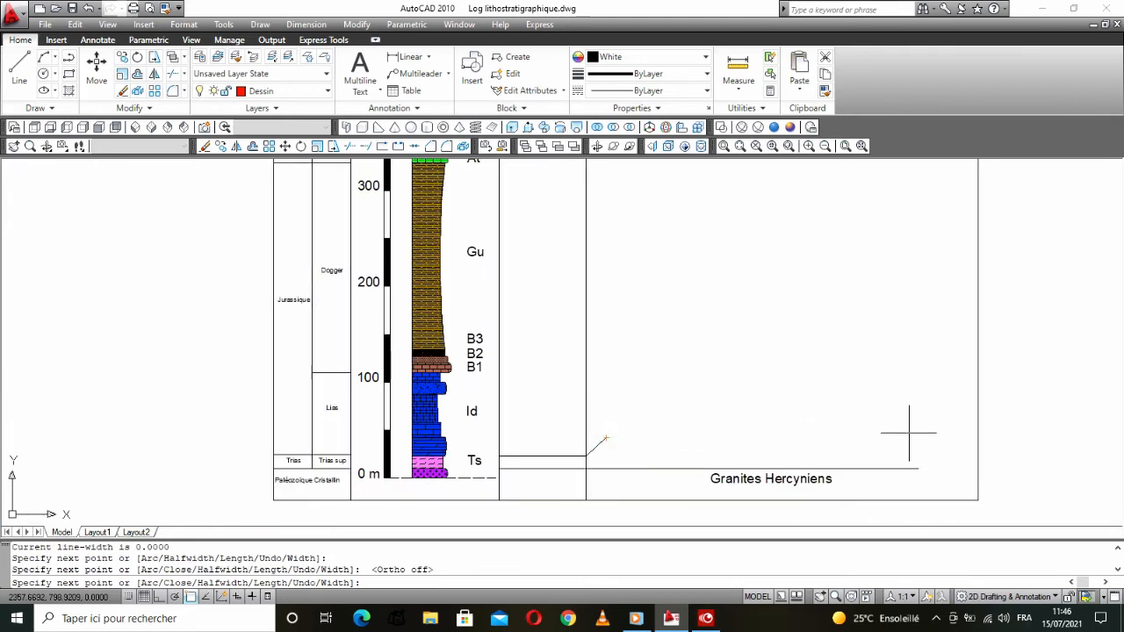
click(976, 438)
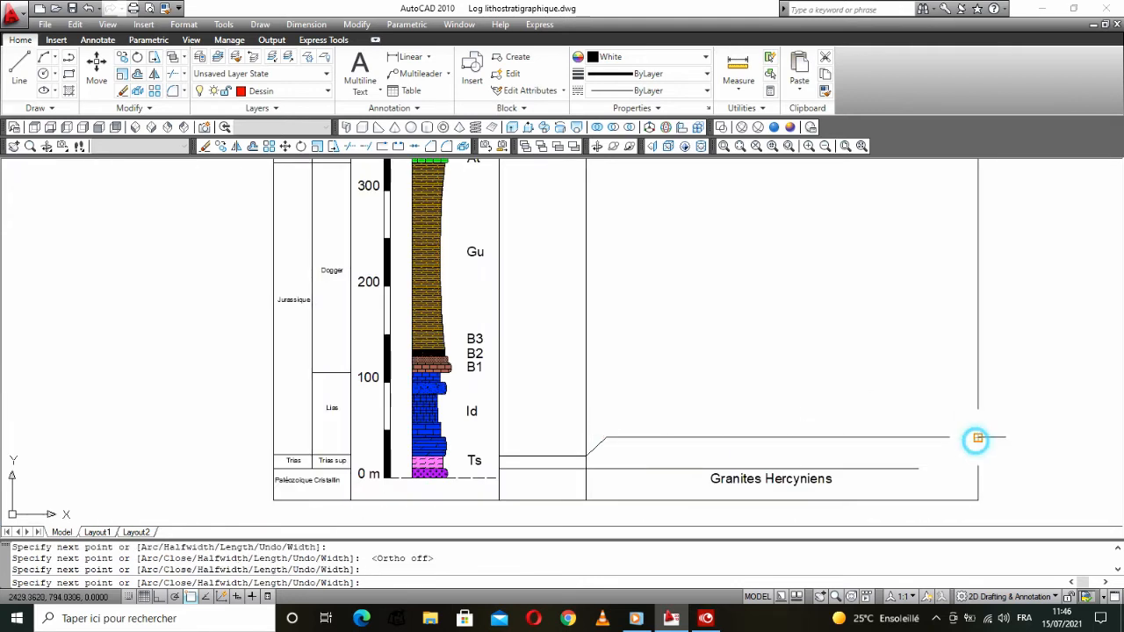
right_click(887, 399)
click(918, 168)
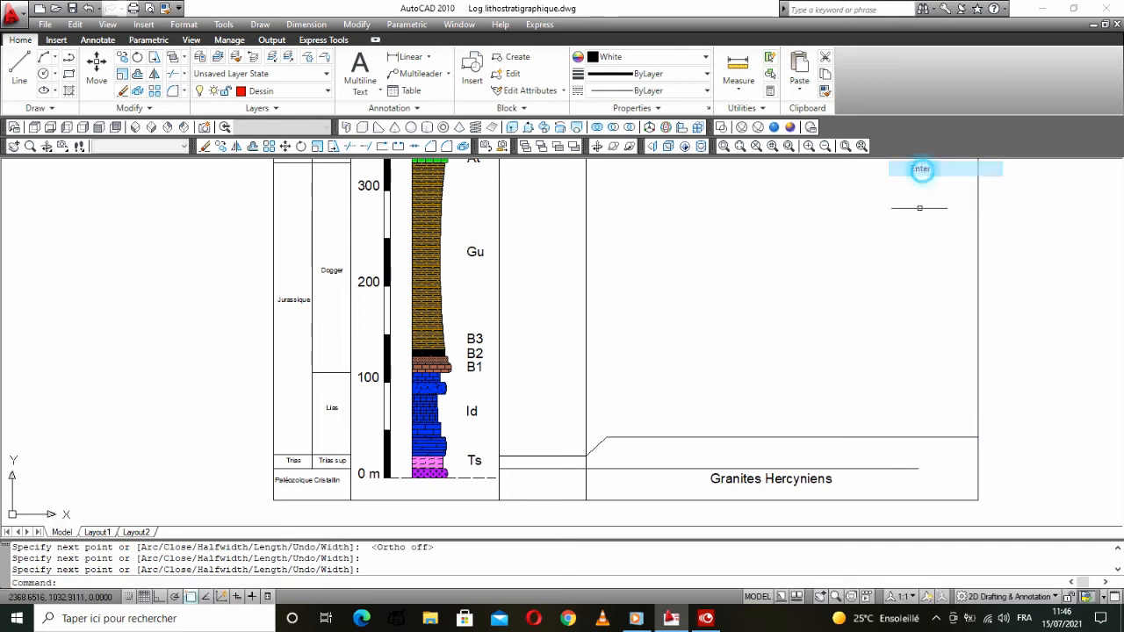
Step: Stretch the horizontal line above "Granites Hercyniens" to the outer border of the description column
click(892, 469)
click(919, 469)
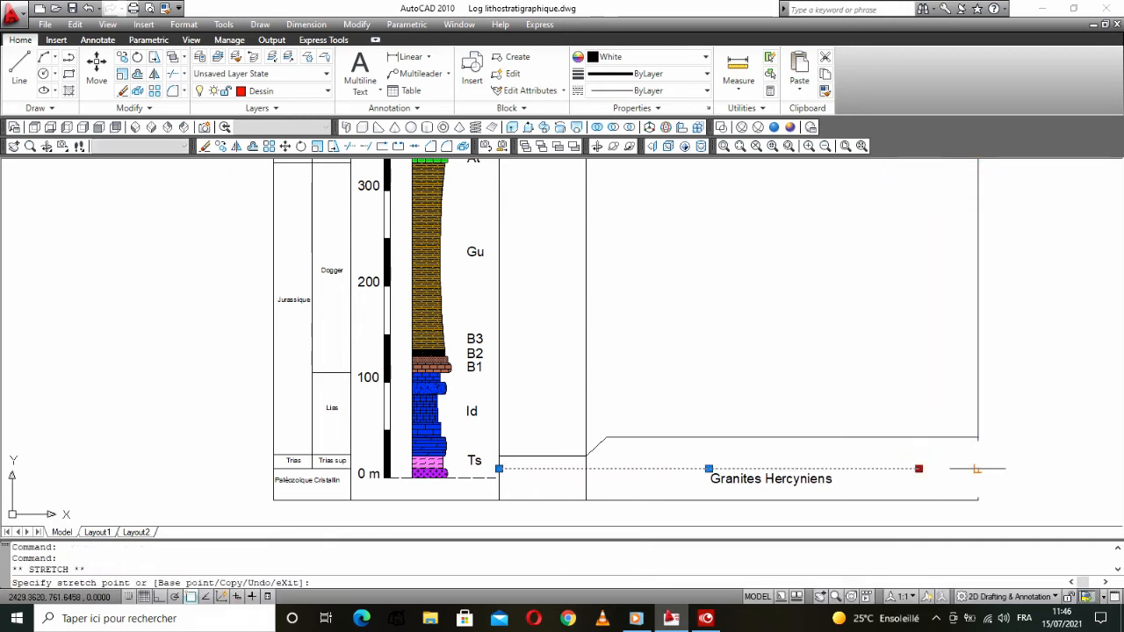
click(976, 469)
key(Escape)
Step: Copy the "Granites Hercyniens" text straight up into the band between the two separator lines
click(758, 481)
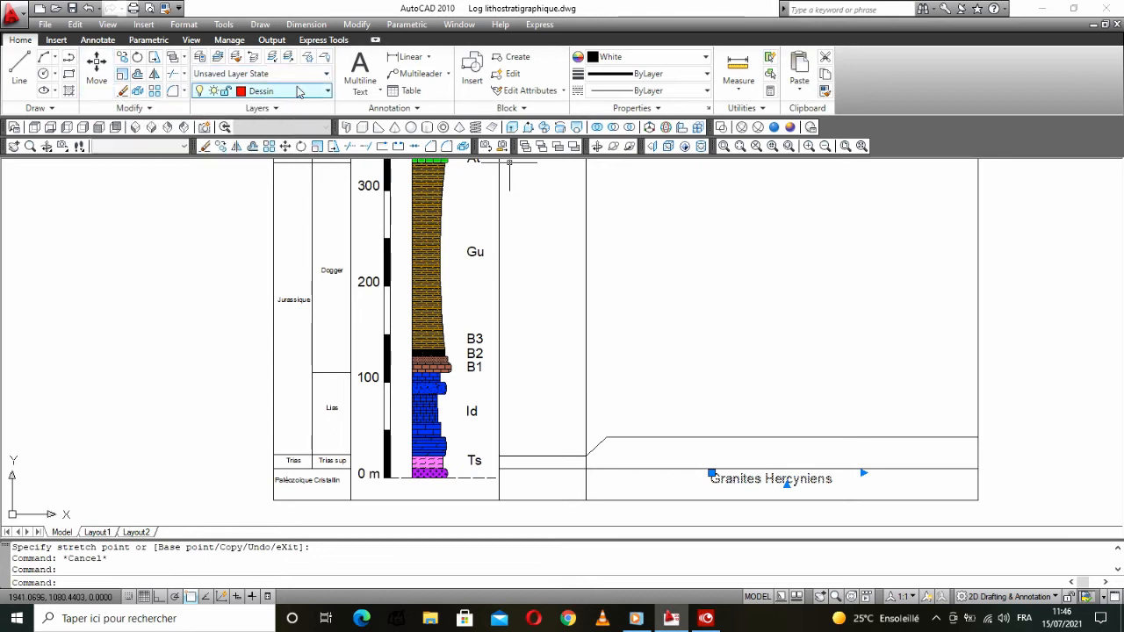
click(220, 146)
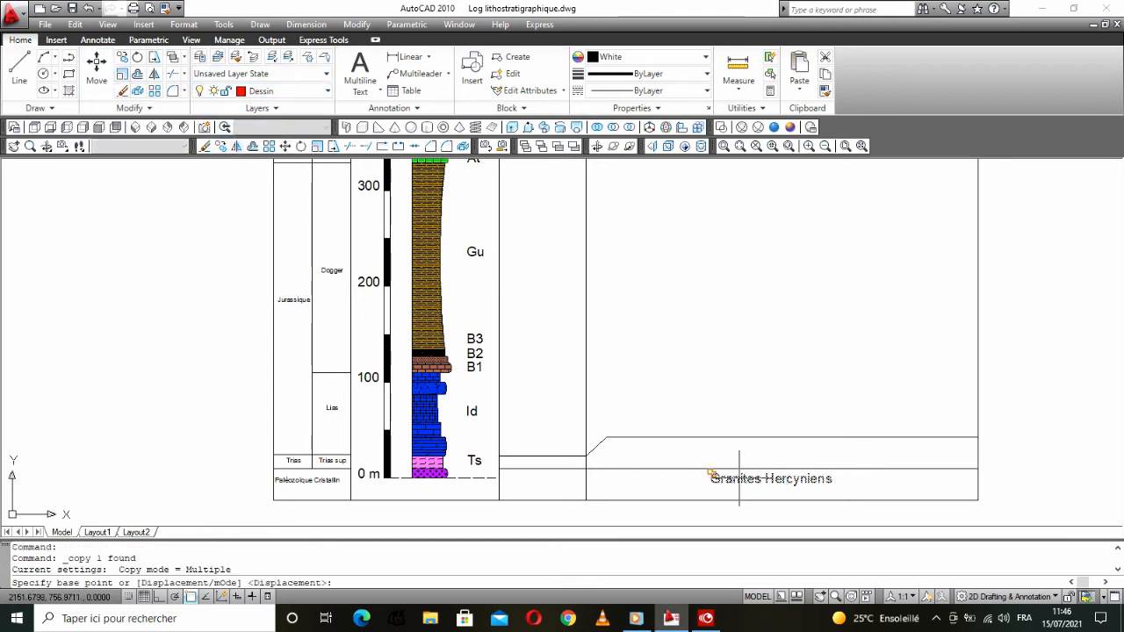
click(643, 468)
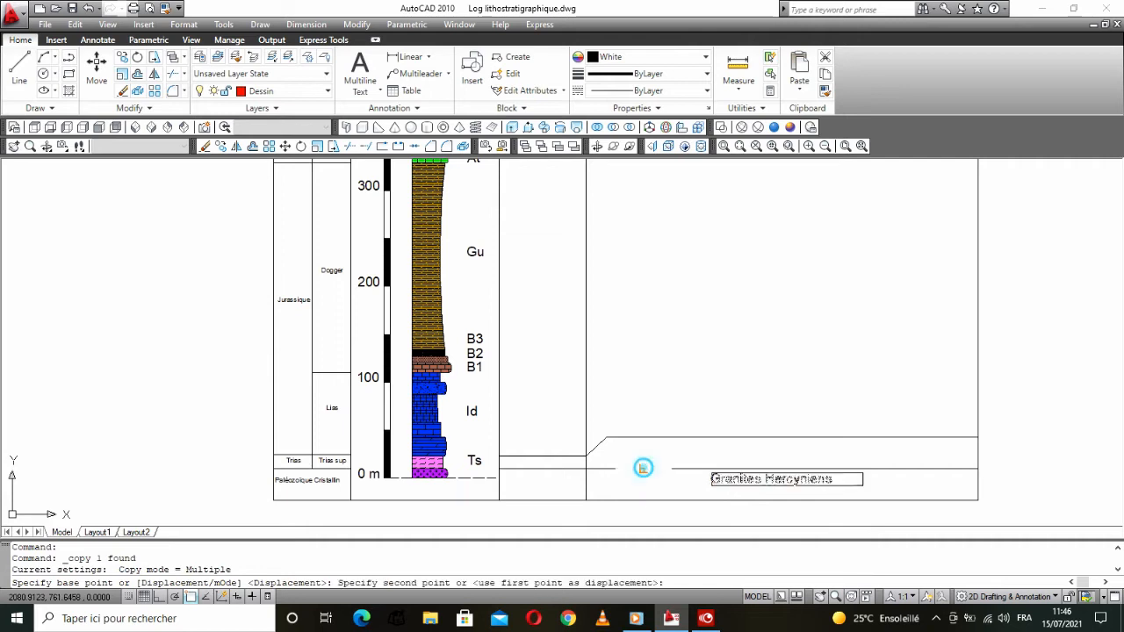
click(643, 438)
right_click(673, 424)
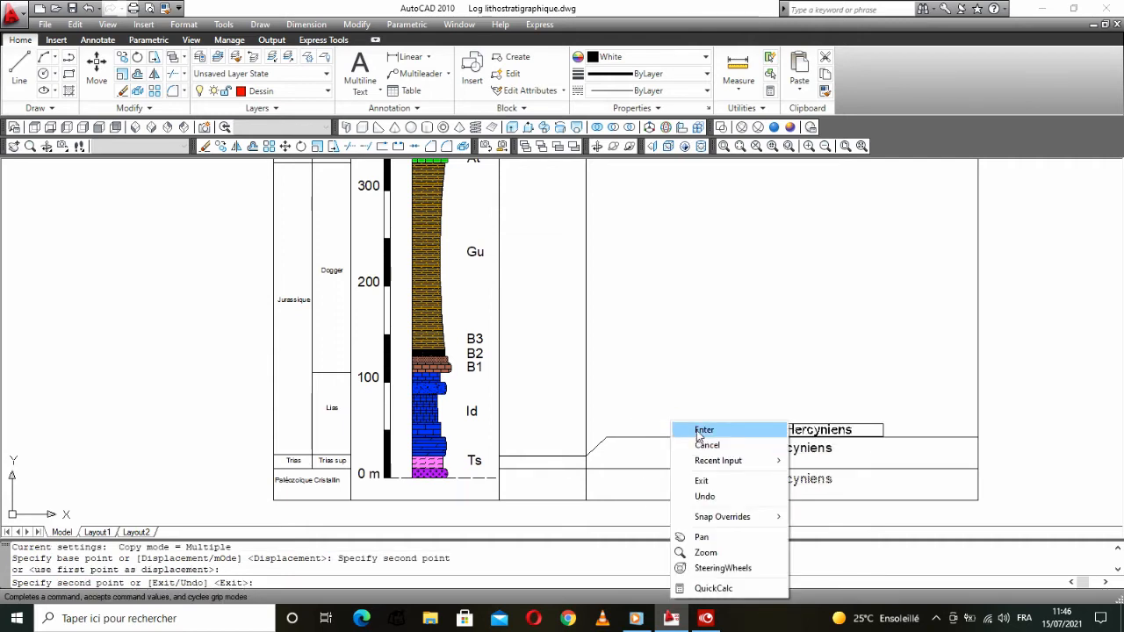
click(704, 430)
Step: Replace the wording of the upper text copy with "Série Volcano-sédimentaire (Br"
double_click(753, 447)
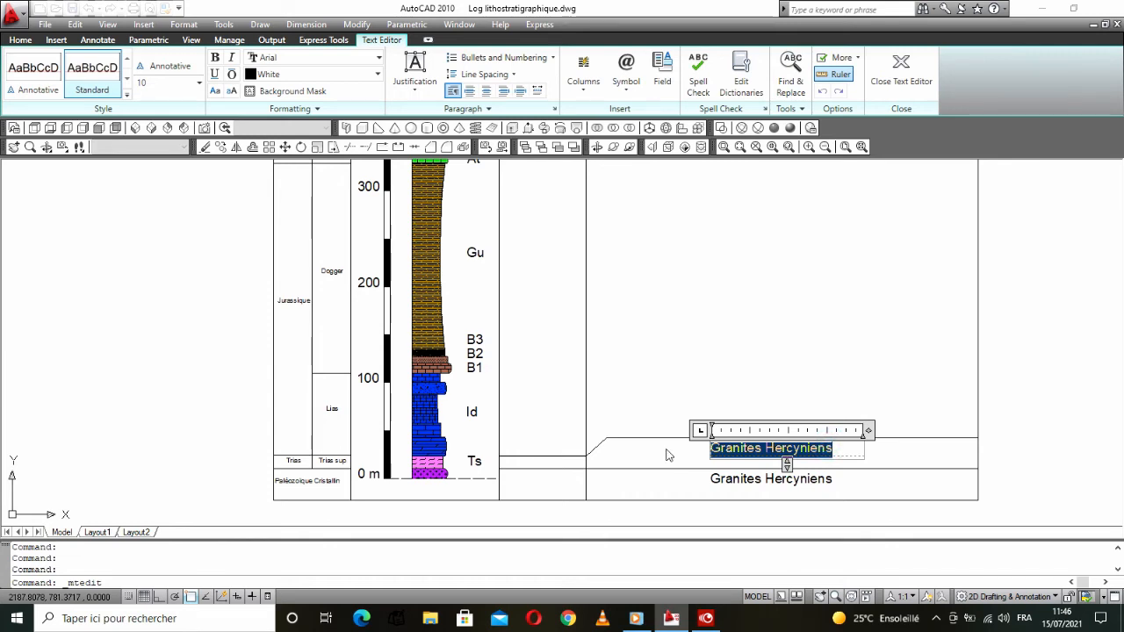
text(Série Volcano-séd)
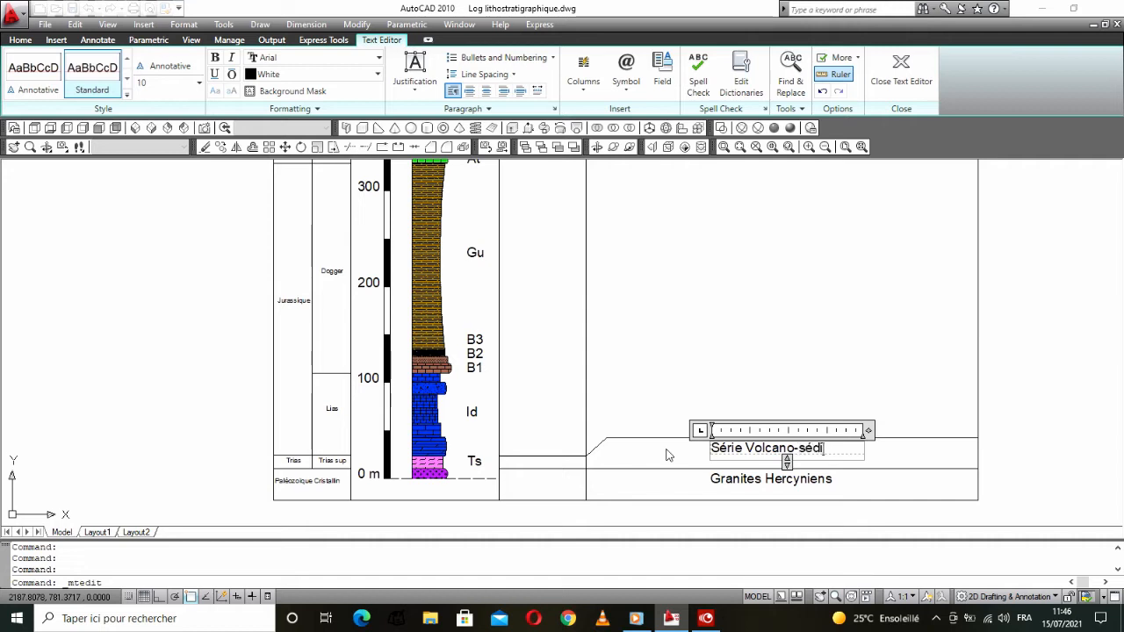
text(ire)
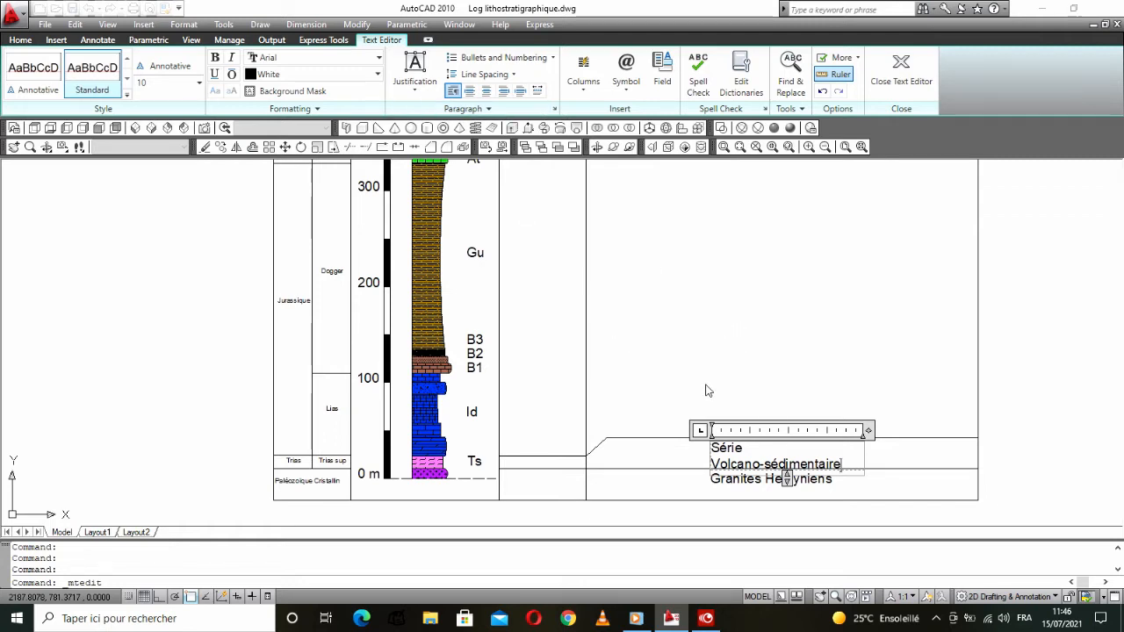
text( (Br_)
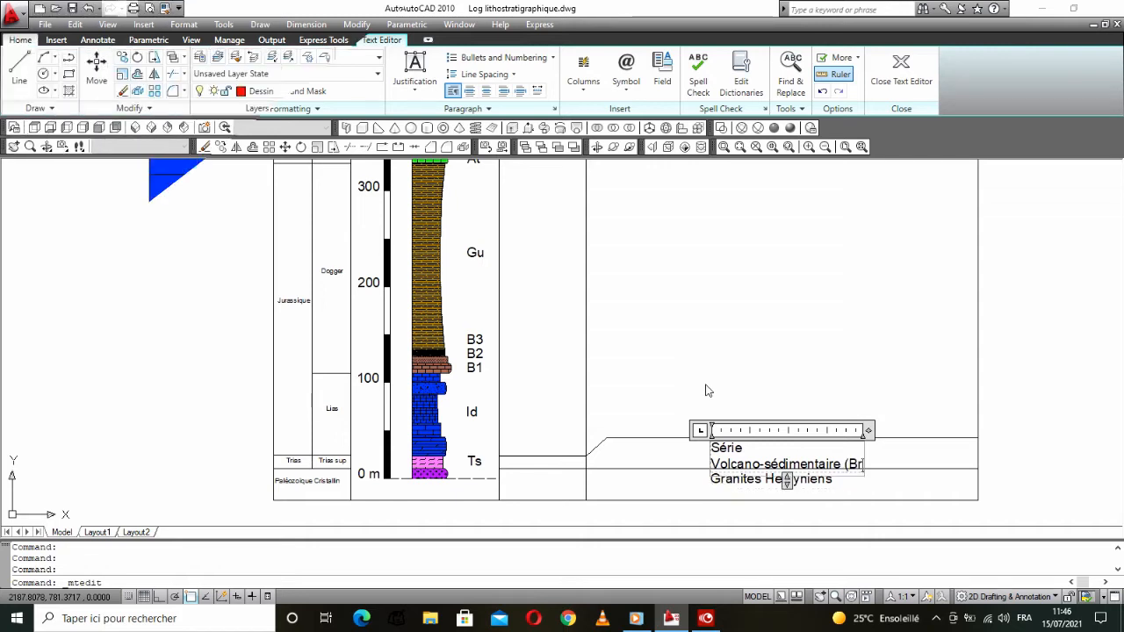
Step: Draw a circle centred on the contact between the pink and purple units, touching the log's left edge
click(199, 420)
click(180, 374)
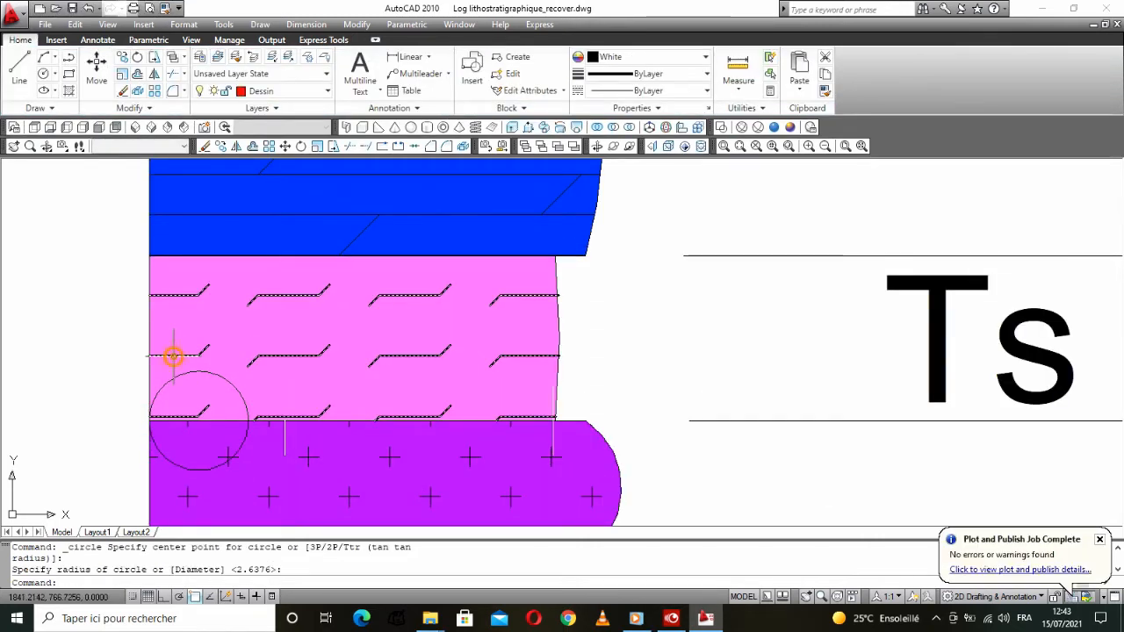
right_click(173, 356)
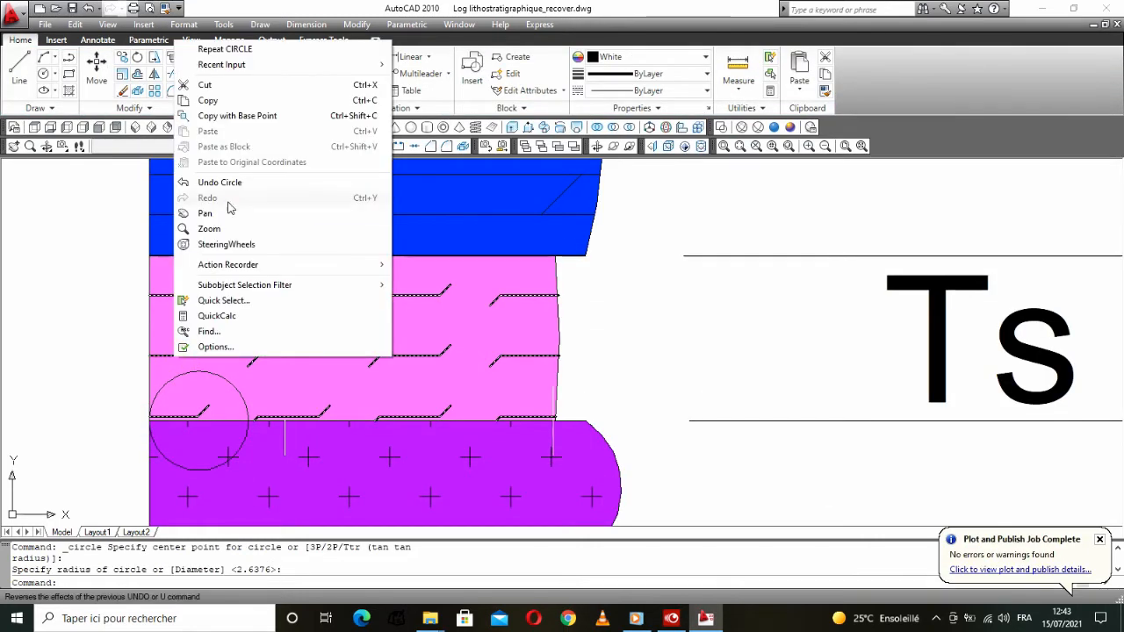
click(35, 309)
click(80, 327)
right_click(120, 338)
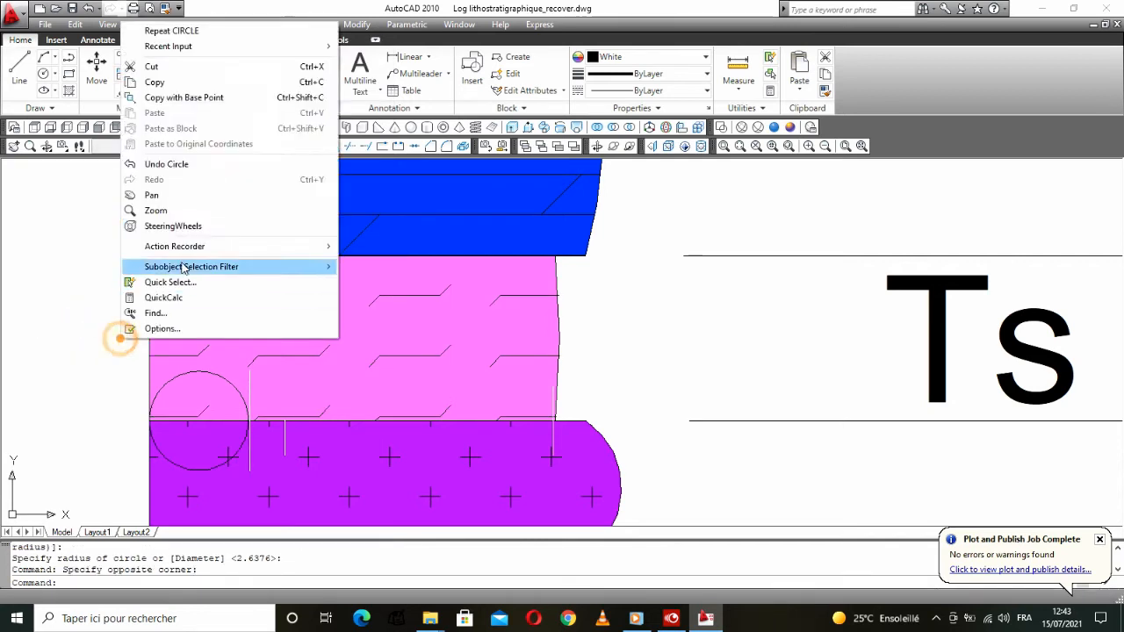
click(202, 29)
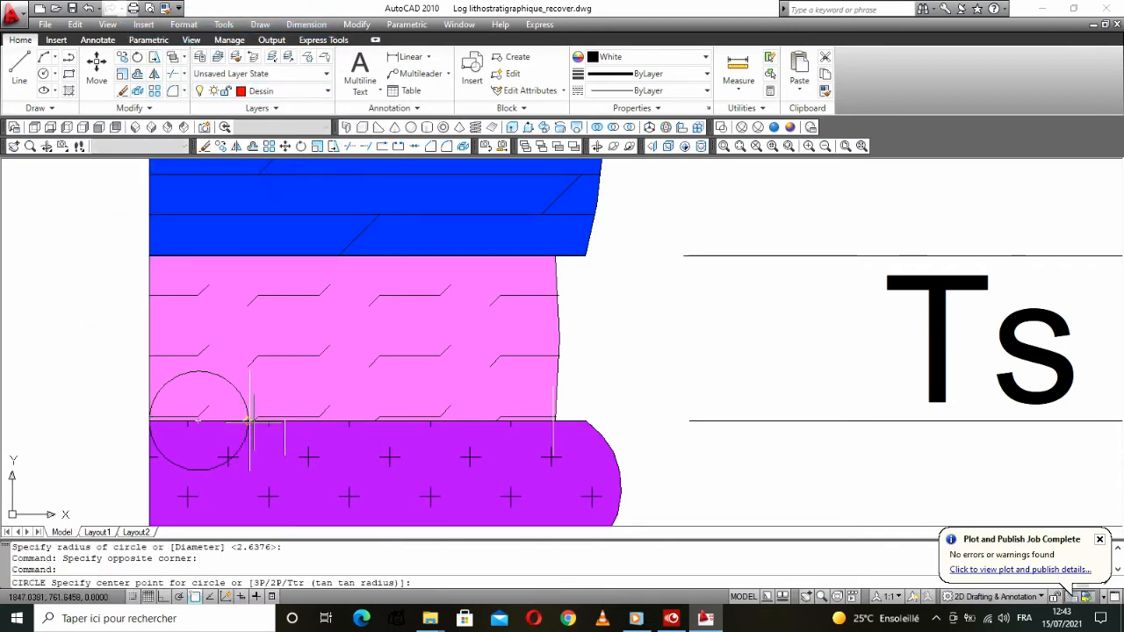
Step: Copy the circle one diameter to the right along the pink and purple contact so that both circles touch
click(220, 147)
click(208, 370)
click(208, 372)
click(208, 372)
key(Return)
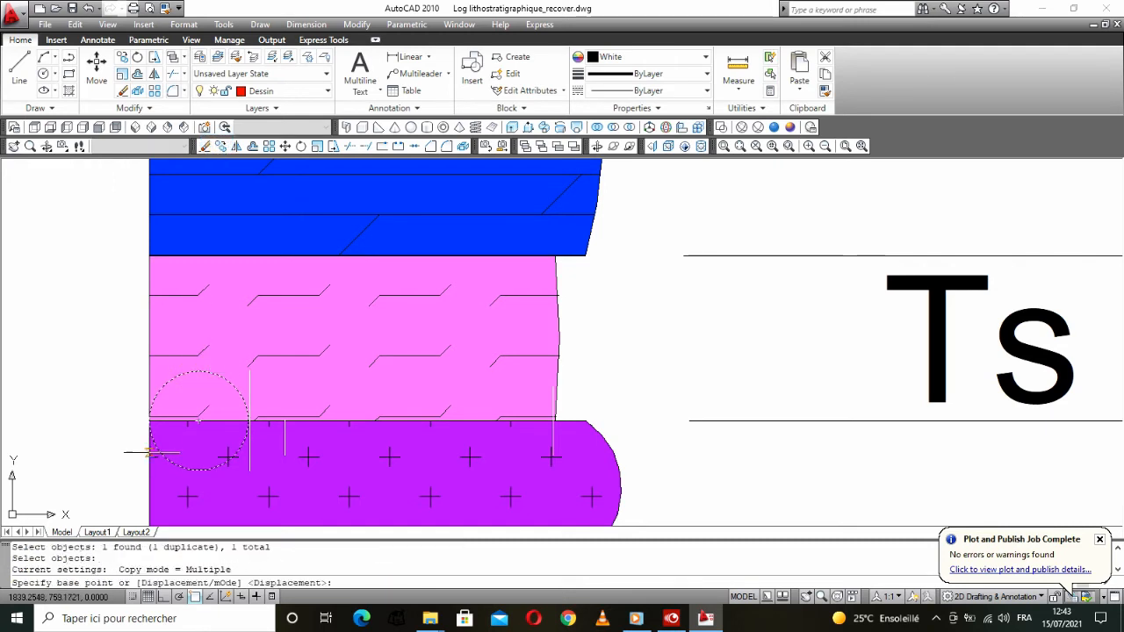
click(149, 422)
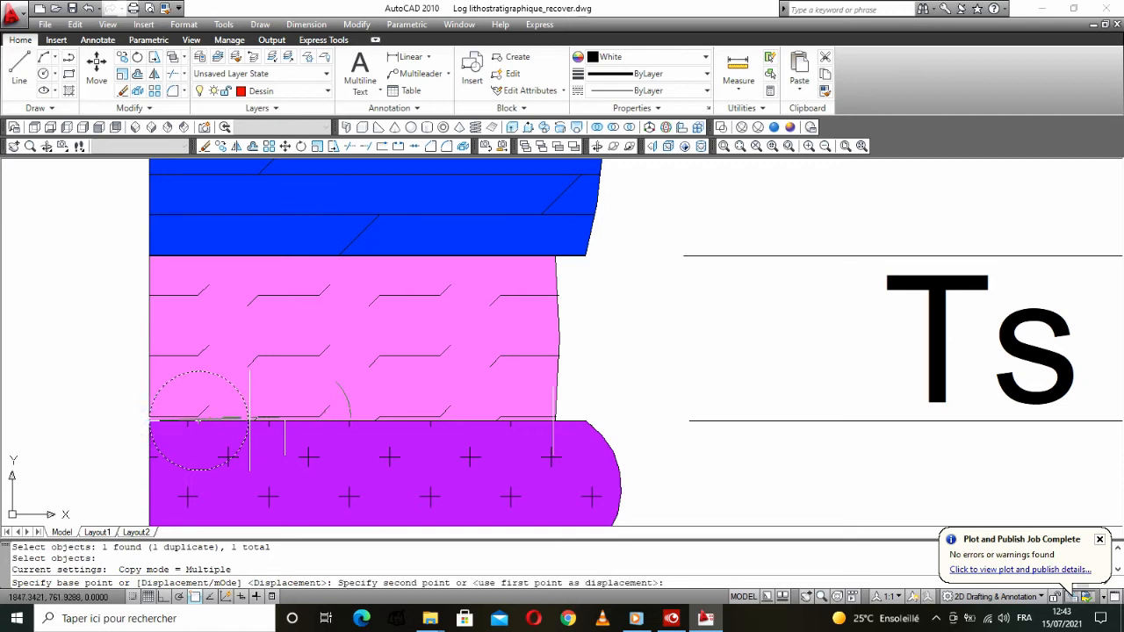
click(249, 422)
right_click(277, 392)
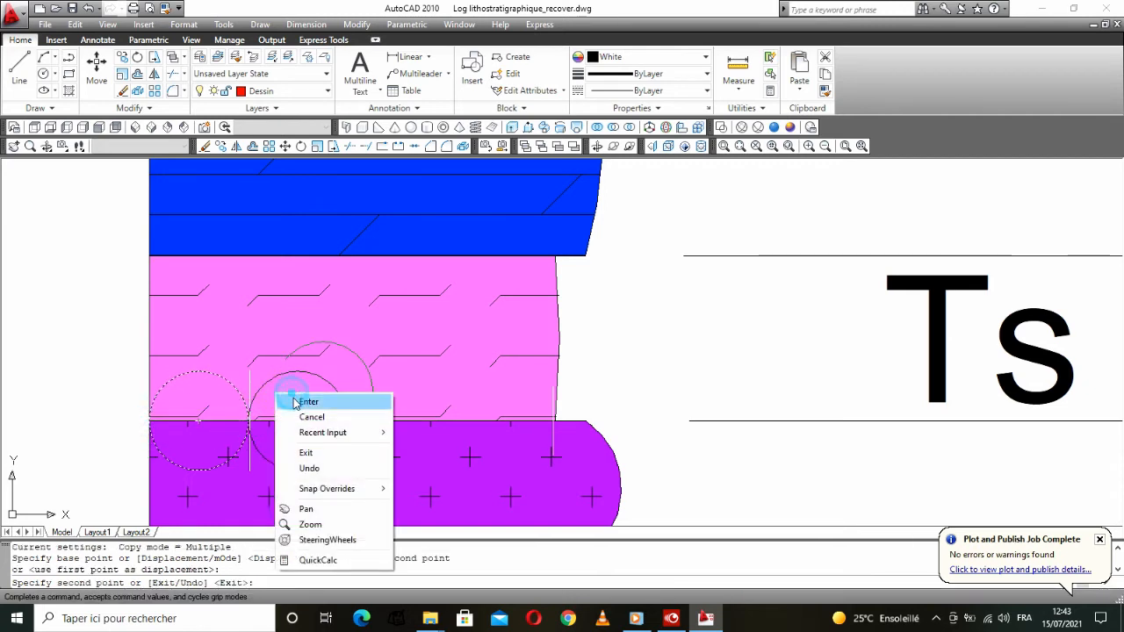
click(296, 402)
Step: Trim away the right circle's upper half and the left circle's lower half along the pink and purple contact, leaving a wave
click(349, 146)
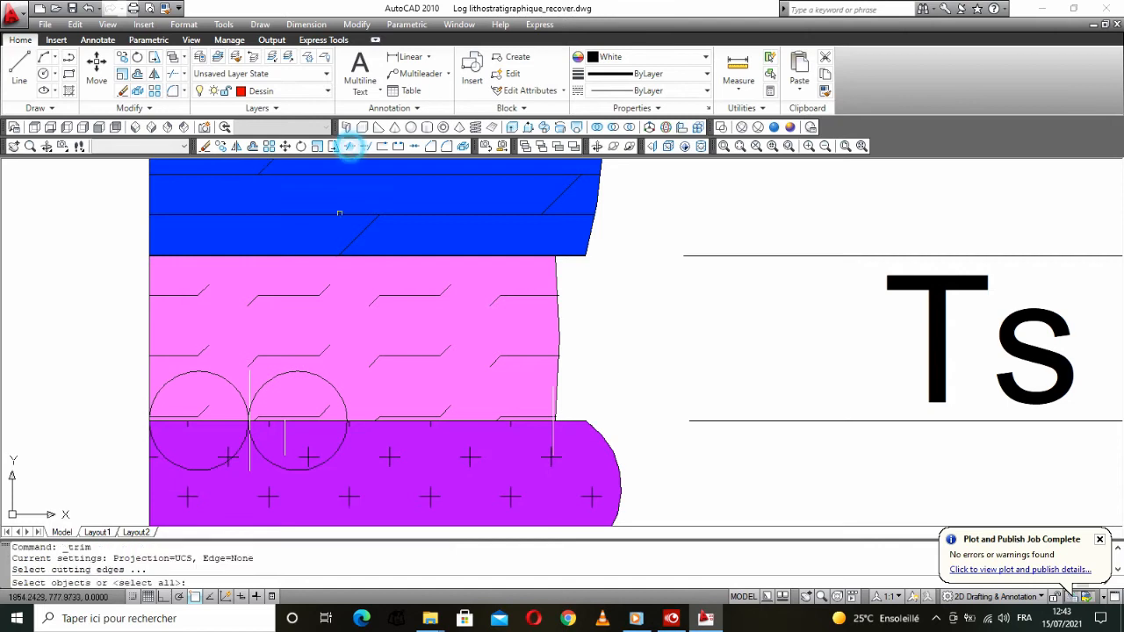
key(Return)
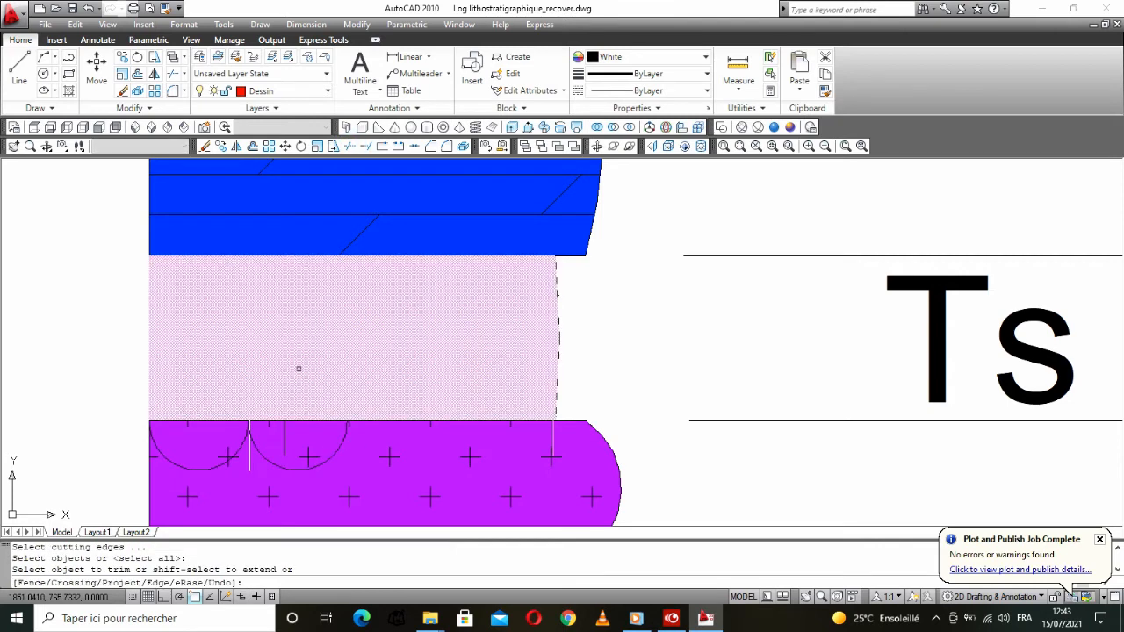
click(298, 374)
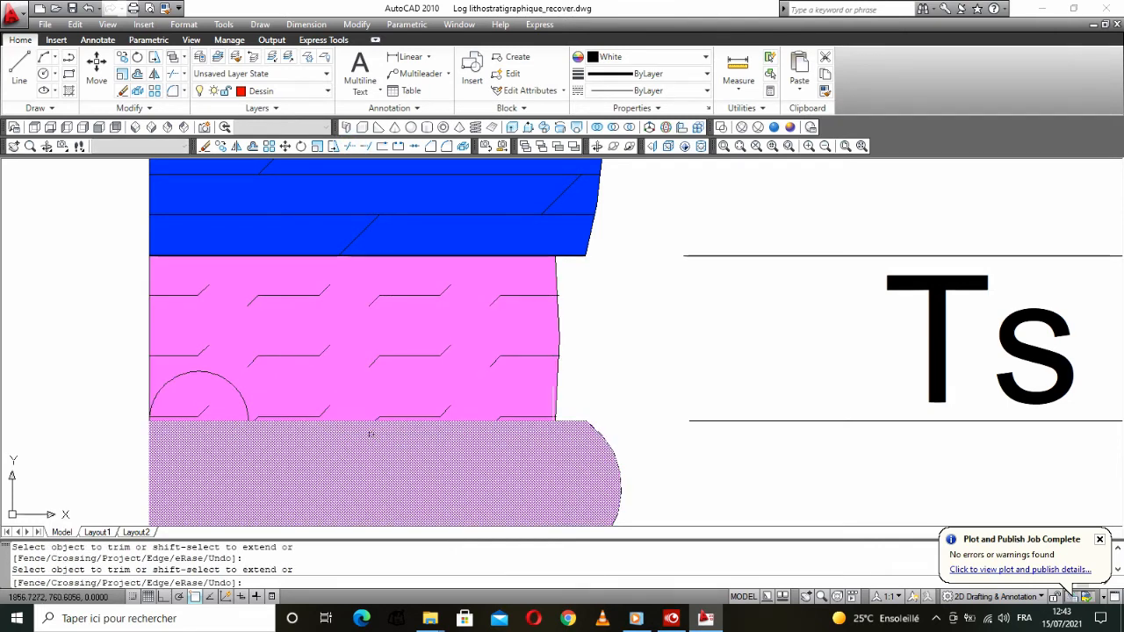
click(246, 438)
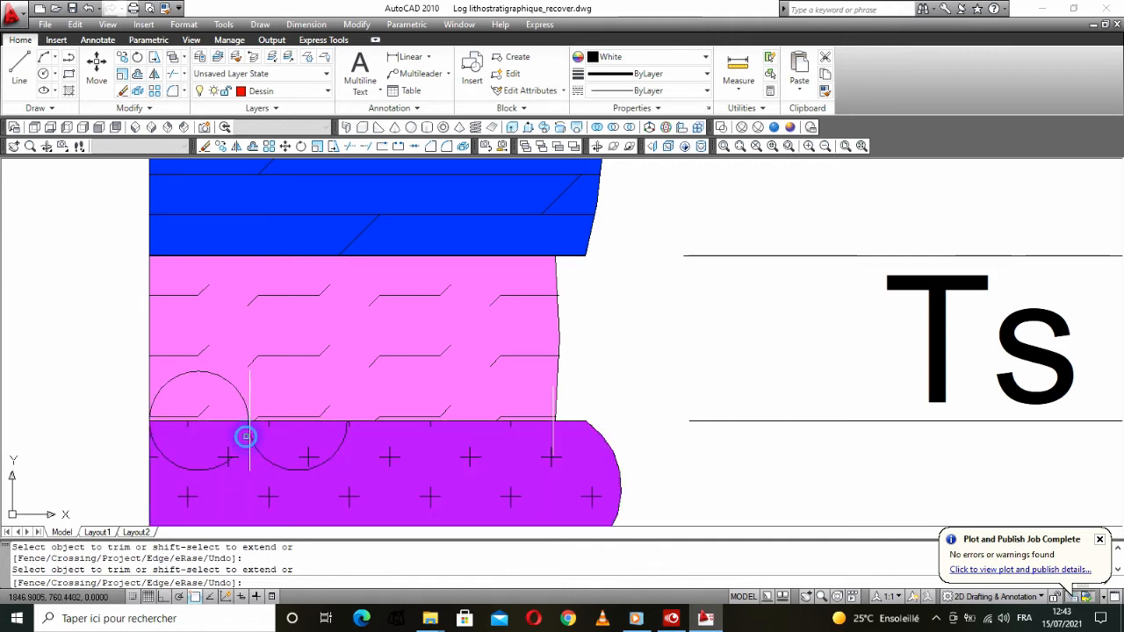
scroll(231, 461, up, 3)
click(216, 455)
scroll(213, 452, down, 4)
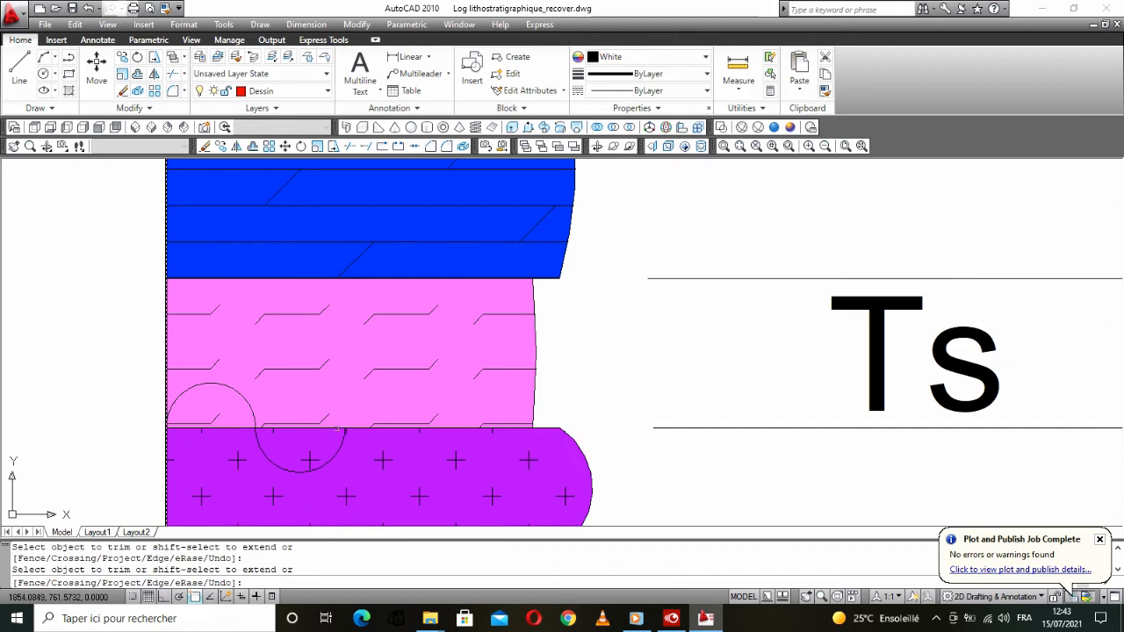
scroll(358, 428, up, 1)
right_click(281, 383)
click(316, 400)
Step: Flatten the left arc by stretching its midpoint down towards the contact line
scroll(155, 363, up, 2)
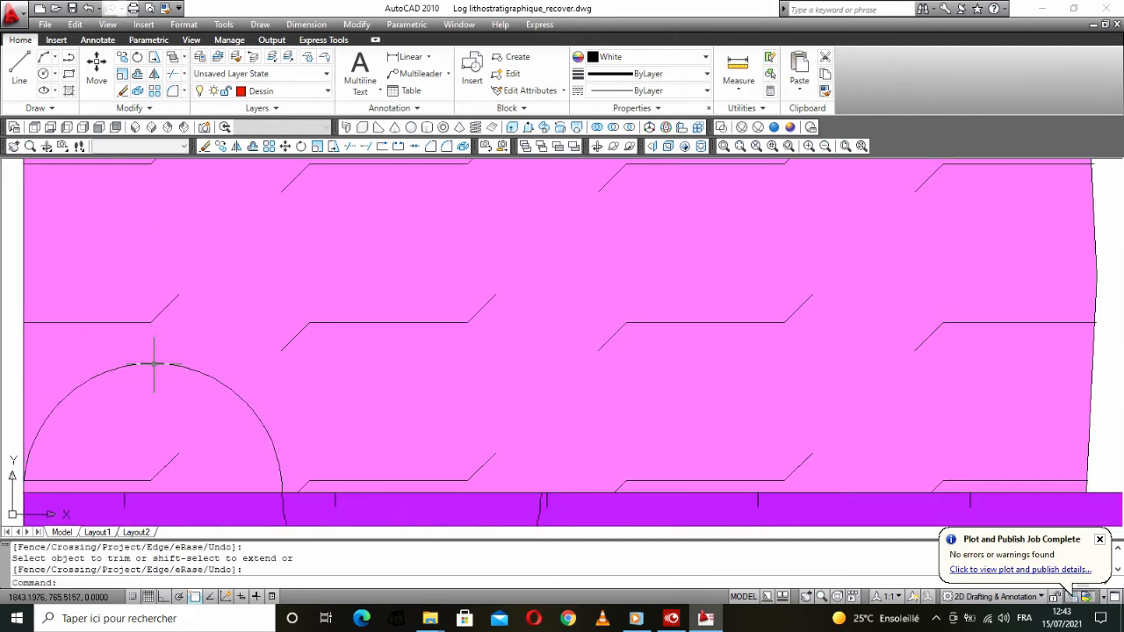
click(153, 362)
click(153, 363)
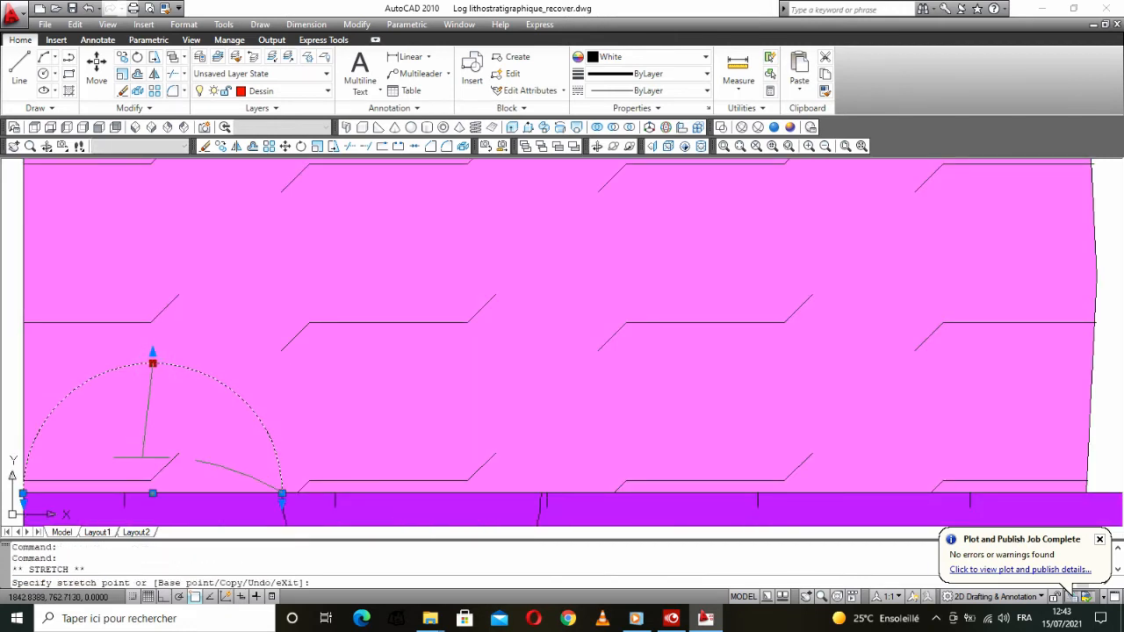
click(153, 414)
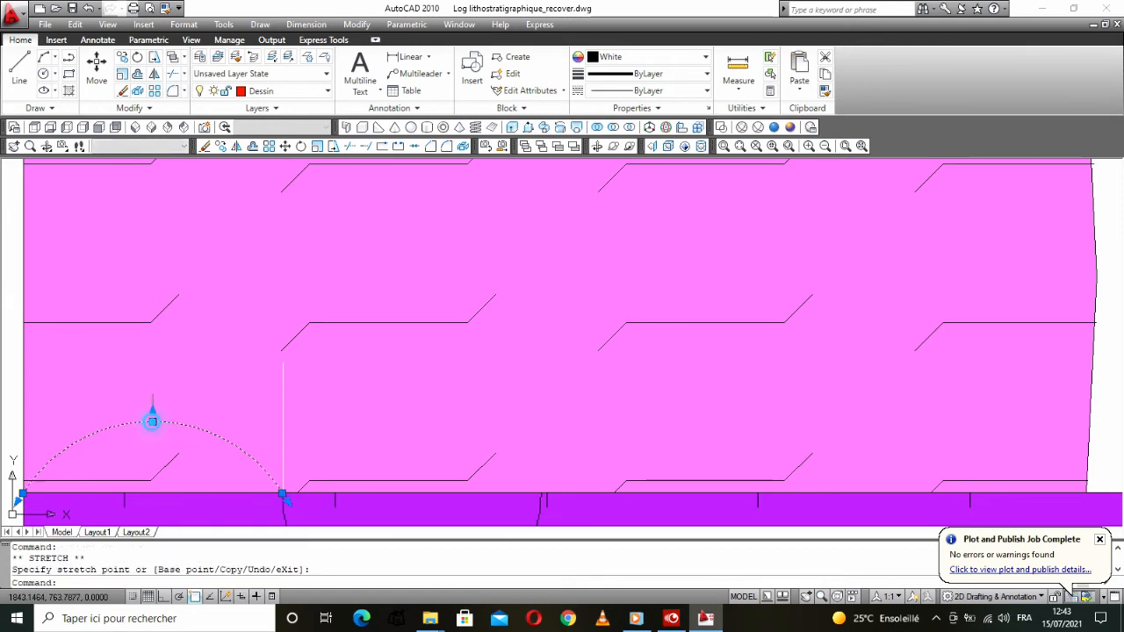
scroll(154, 414, down, 3)
scroll(290, 483, up, 2)
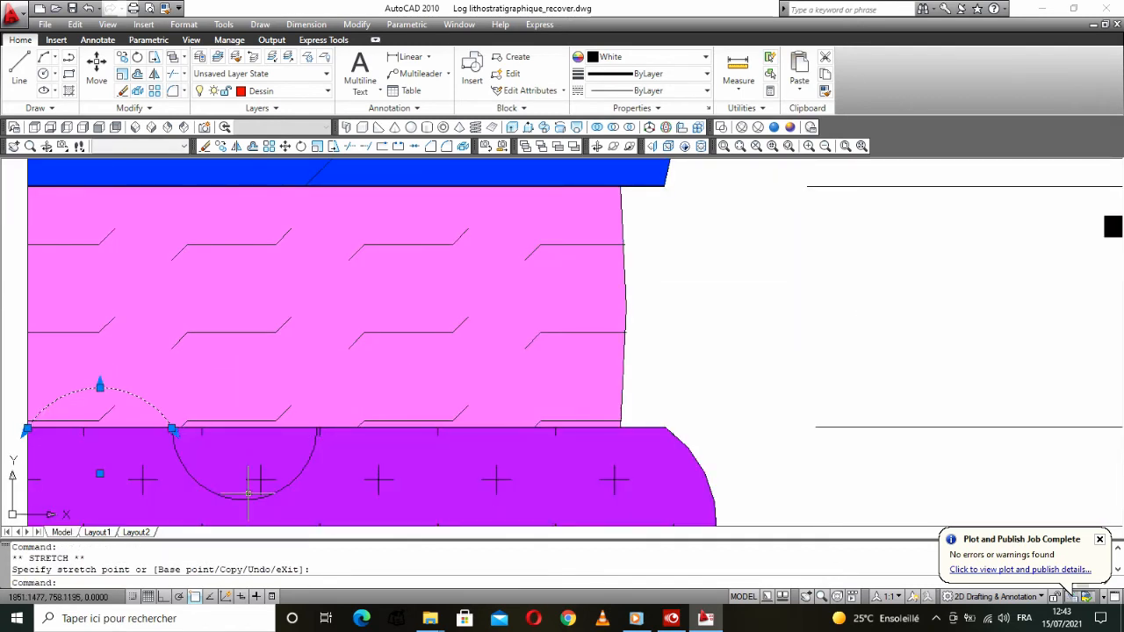
double_click(246, 499)
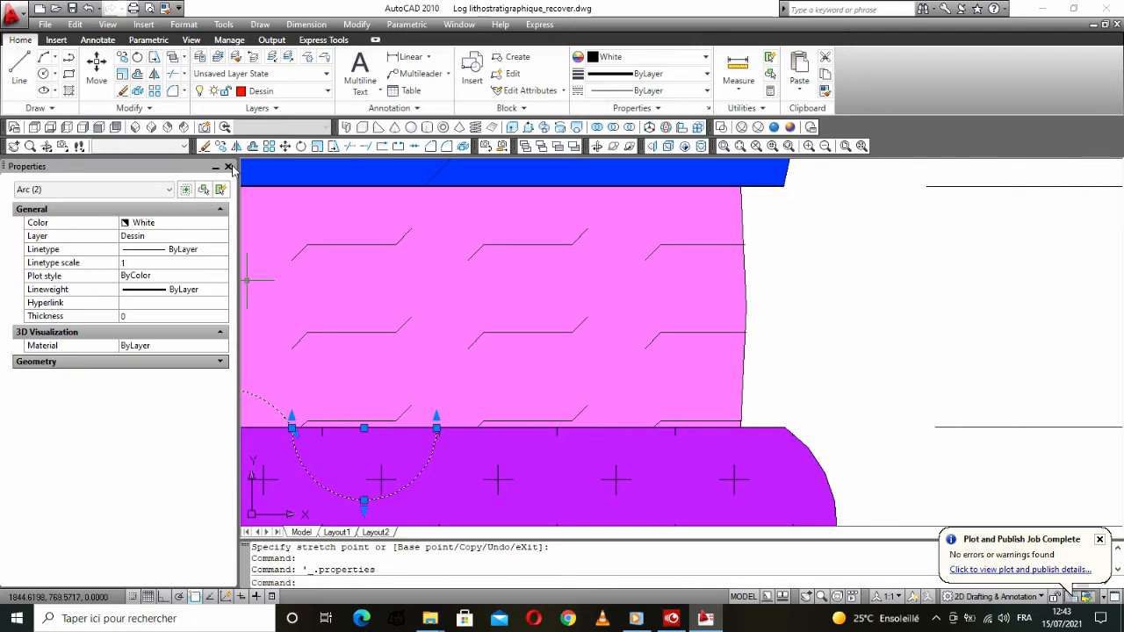
click(228, 167)
key(Escape)
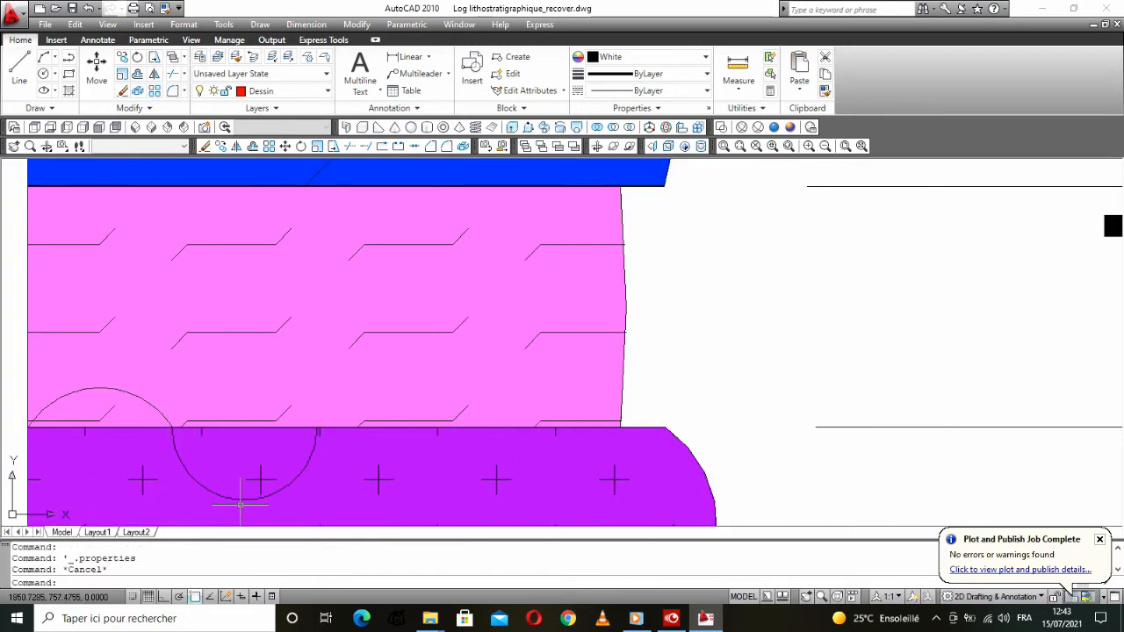
Step: Flatten the right arc by stretching its midpoint up towards the pink and purple contact line
click(241, 501)
click(244, 499)
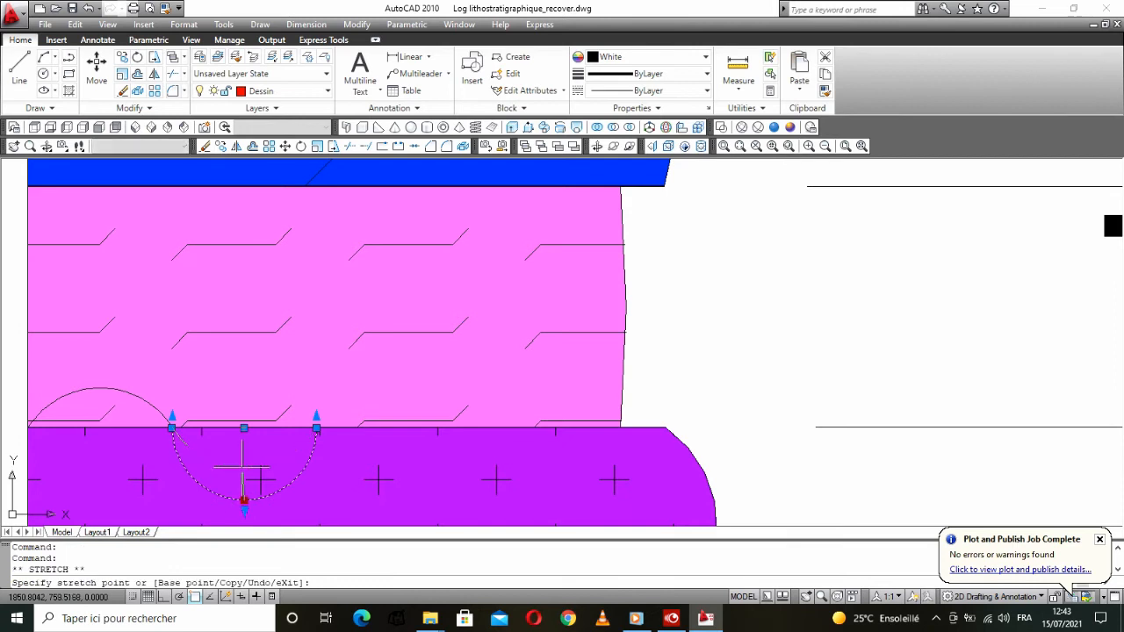
key(Escape)
scroll(255, 440, down, 6)
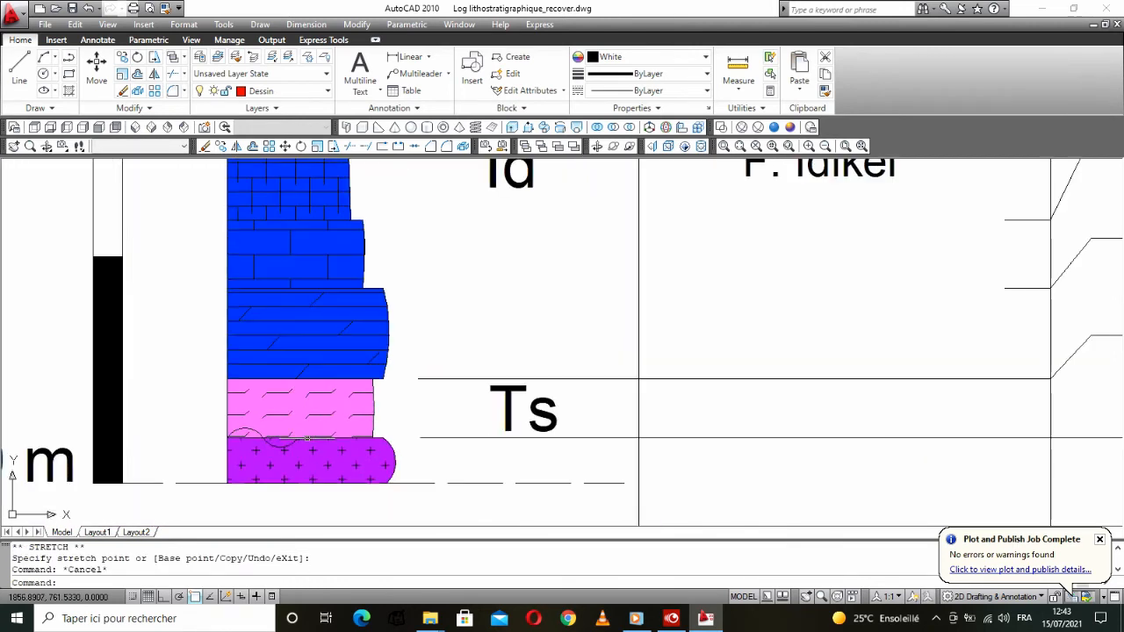
Step: Flatten the left arc slightly more by stretching its midpoint down towards the contact line
scroll(198, 392, up, 6)
click(187, 331)
click(181, 330)
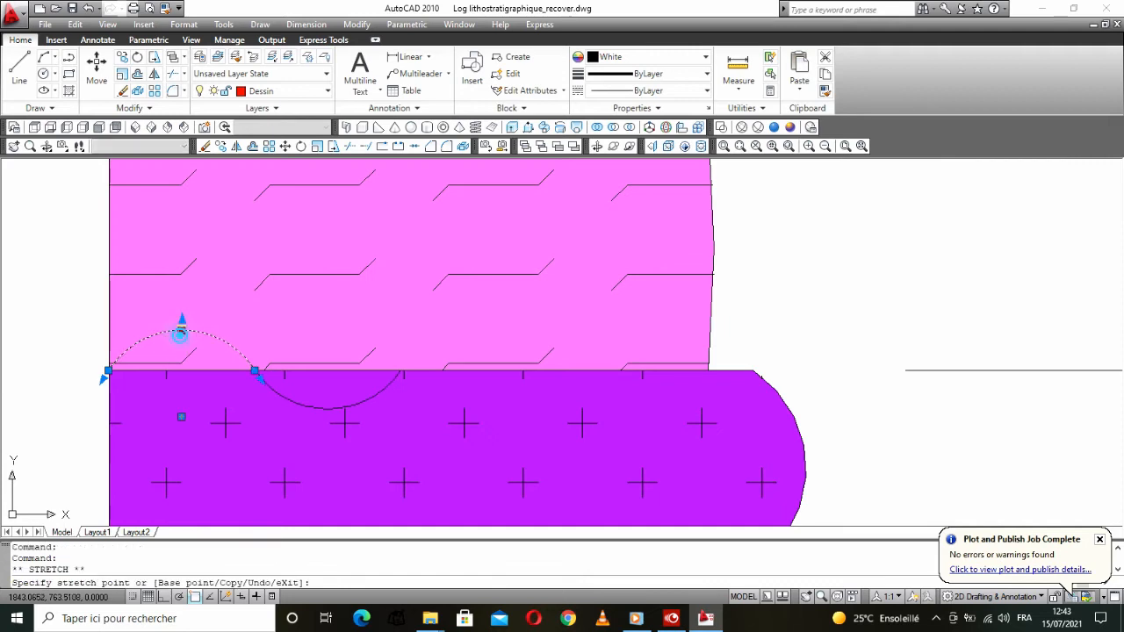
click(181, 333)
scroll(185, 343, up, 3)
click(178, 319)
click(178, 330)
click(405, 455)
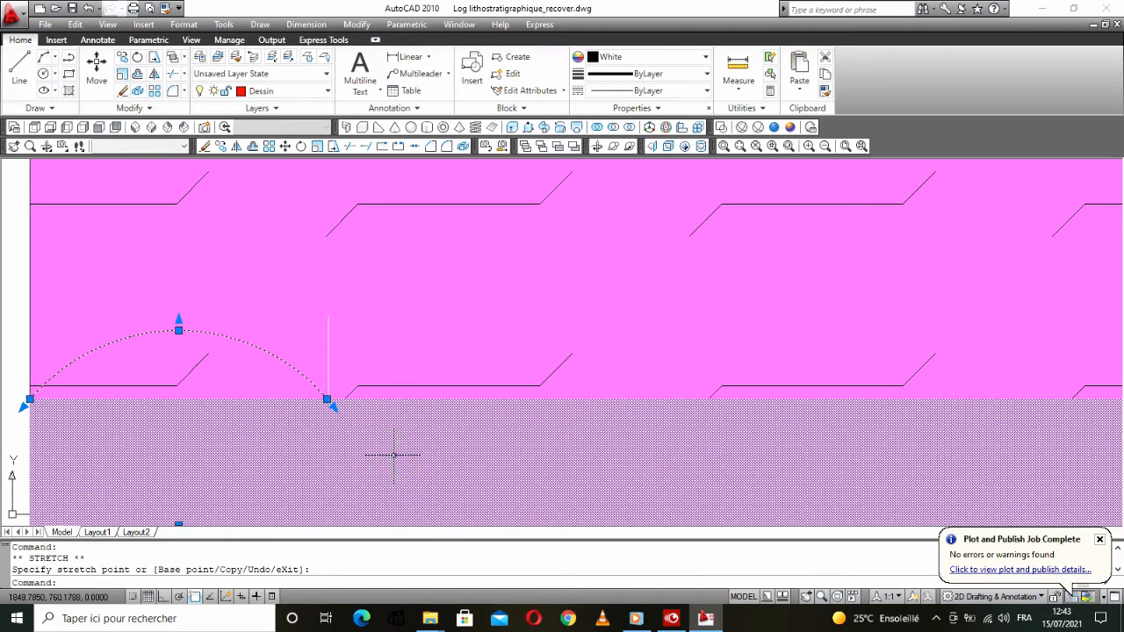
key(Escape)
Step: Copy both arcs one full wave to the right along the pink and purple contact, joining end to end
click(369, 444)
click(286, 362)
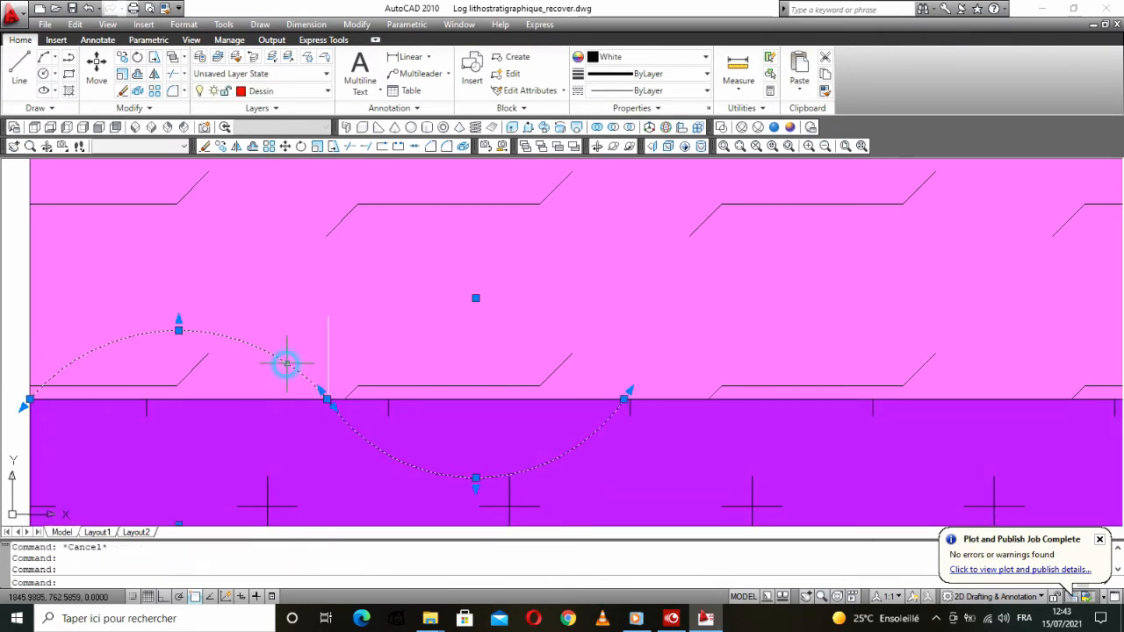
click(222, 147)
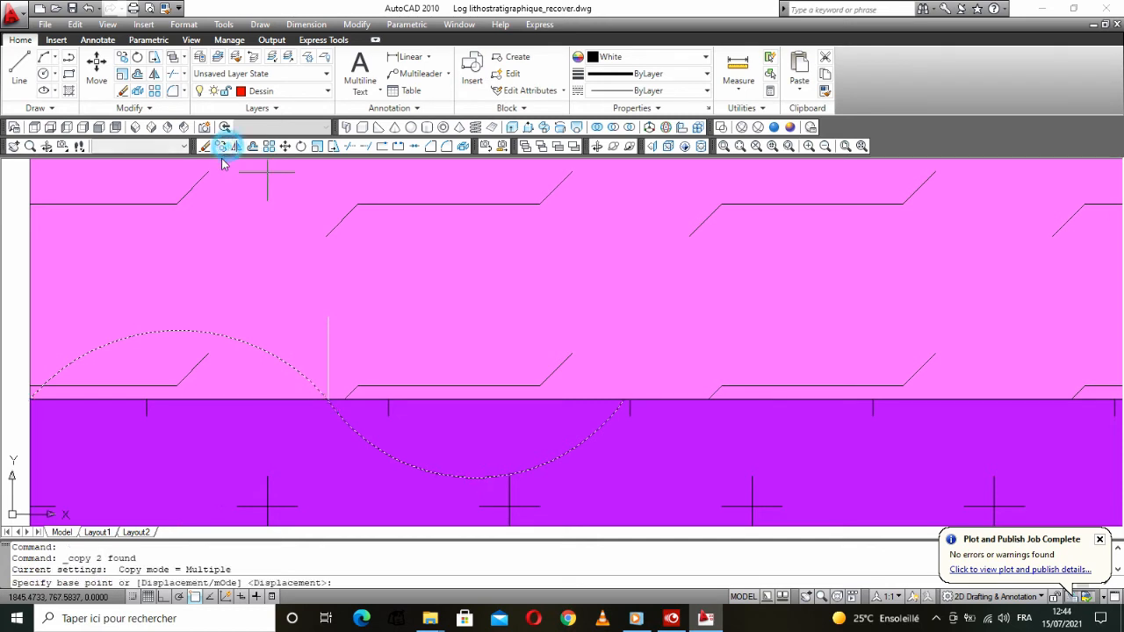
click(29, 399)
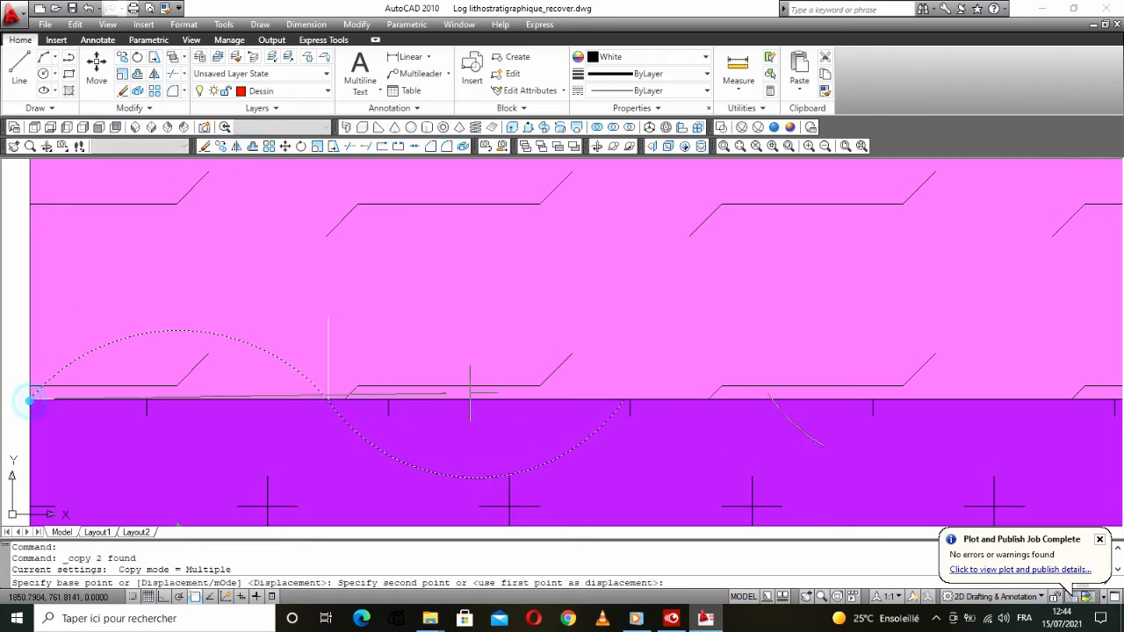
click(623, 396)
scroll(429, 398, down, 4)
middle_drag(429, 398, 179, 362)
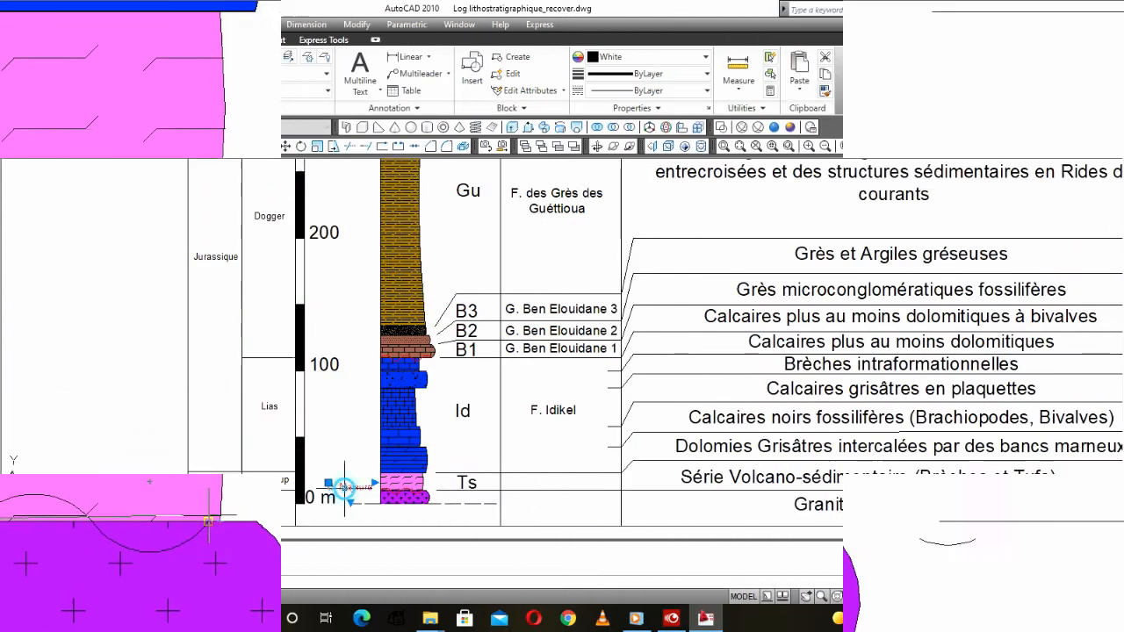
Step: Copy the red "D. Majeure" label from the base of unit Ts to the wavy contact at the base of unit B1
click(188, 165)
key(Escape)
click(222, 146)
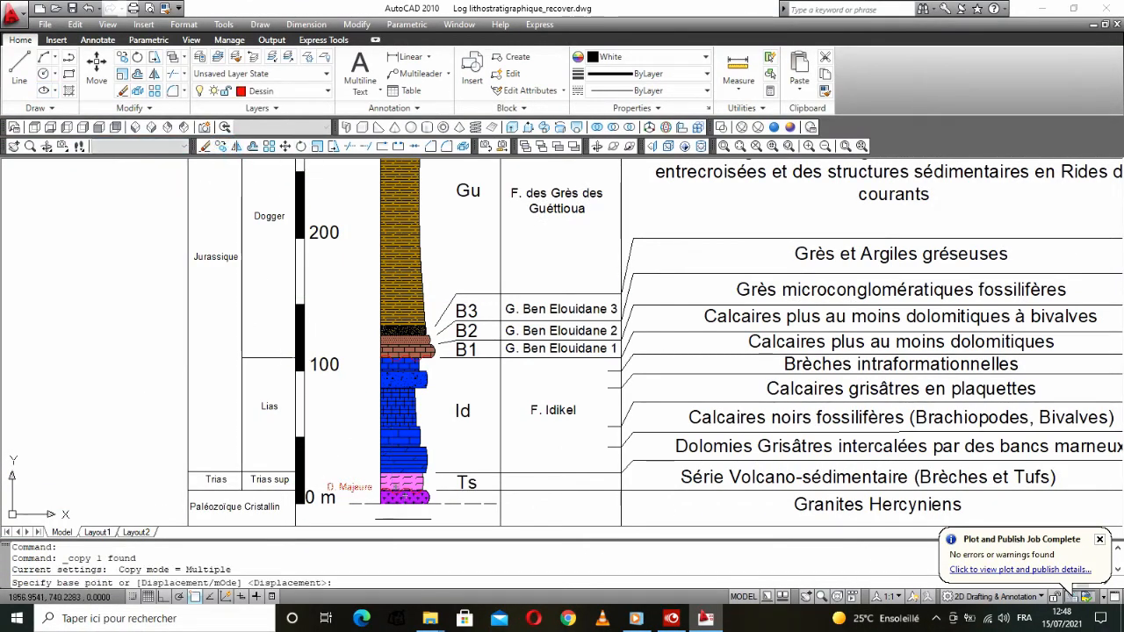
scroll(382, 498, up, 5)
click(374, 477)
scroll(384, 486, down, 4)
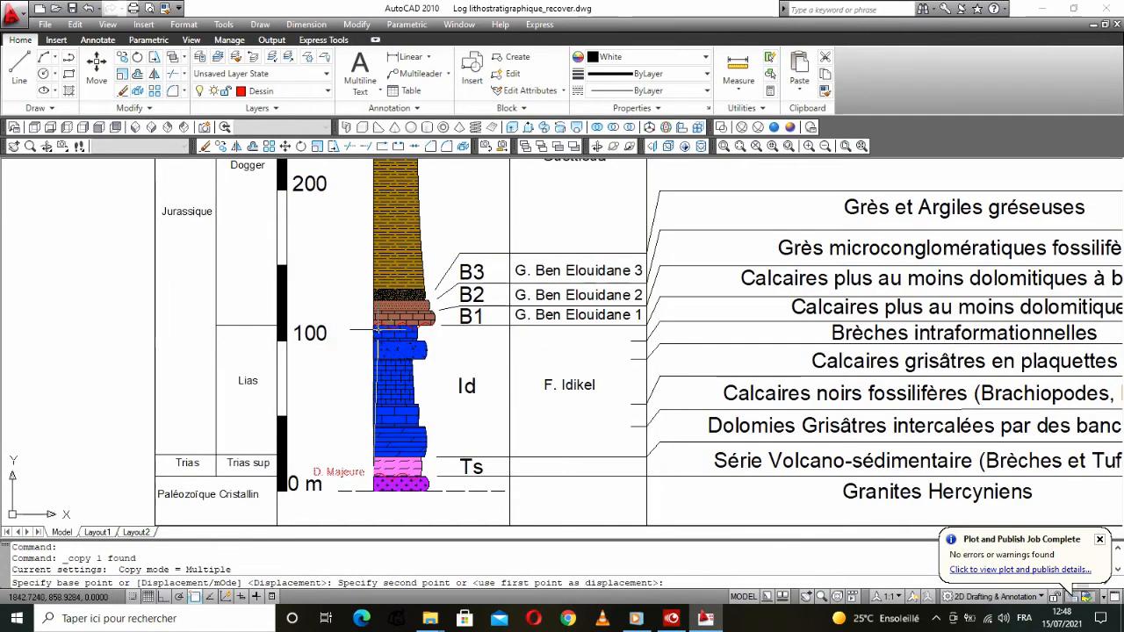
scroll(373, 336, up, 5)
click(348, 315)
right_click(296, 290)
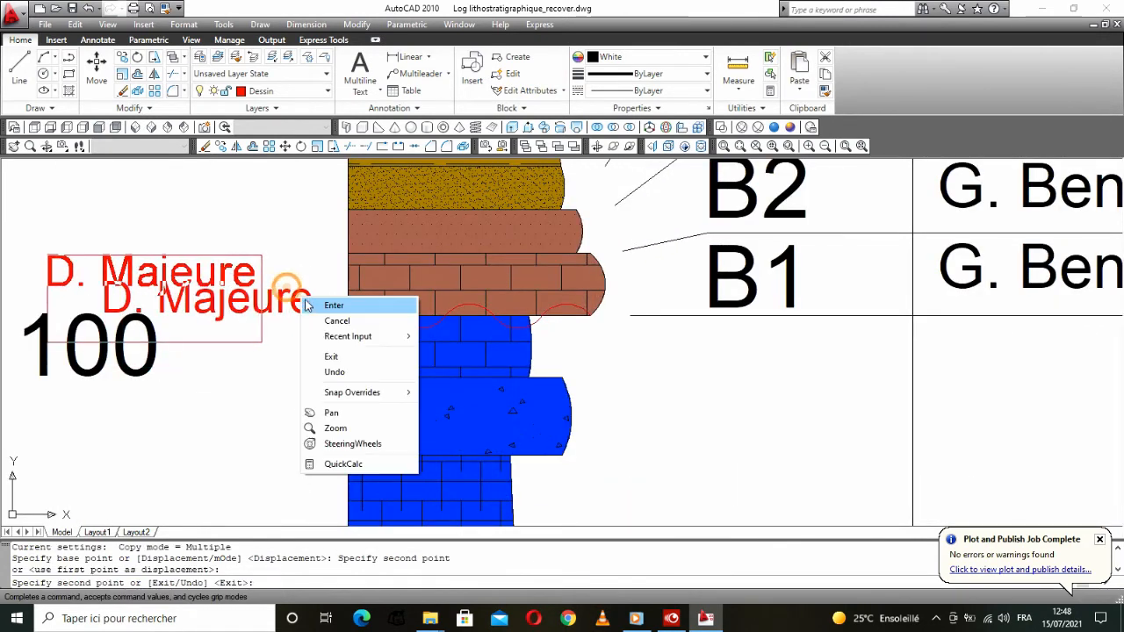
click(330, 302)
Step: Change the copied label beside the base of unit B1 to "D. Locale"
click(275, 301)
click(252, 303)
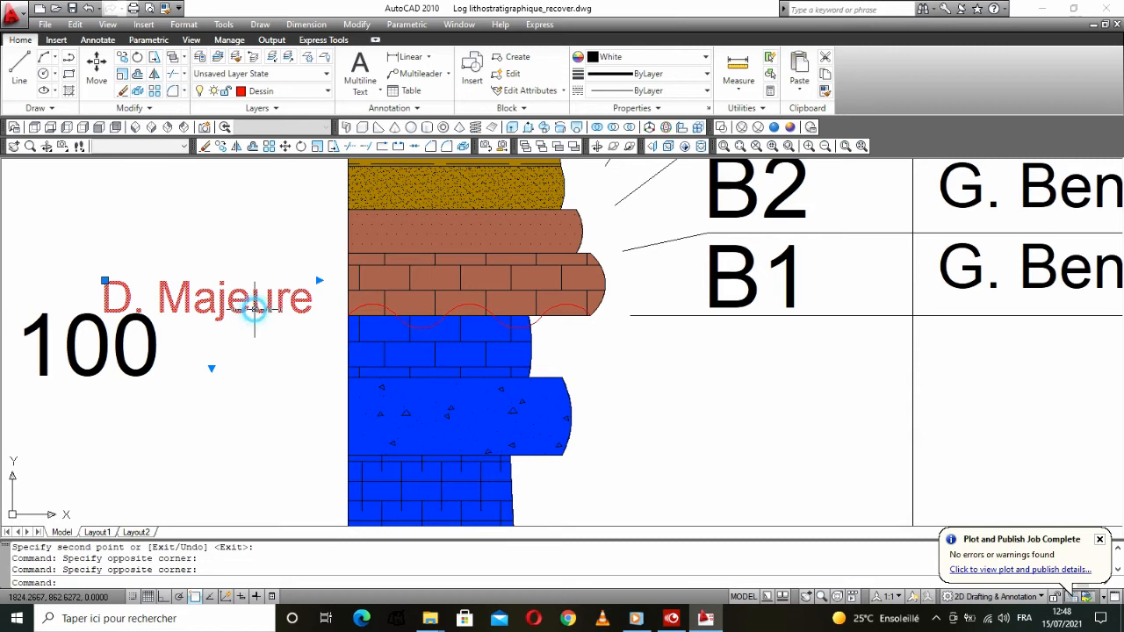
double_click(252, 304)
drag(314, 318, 176, 329)
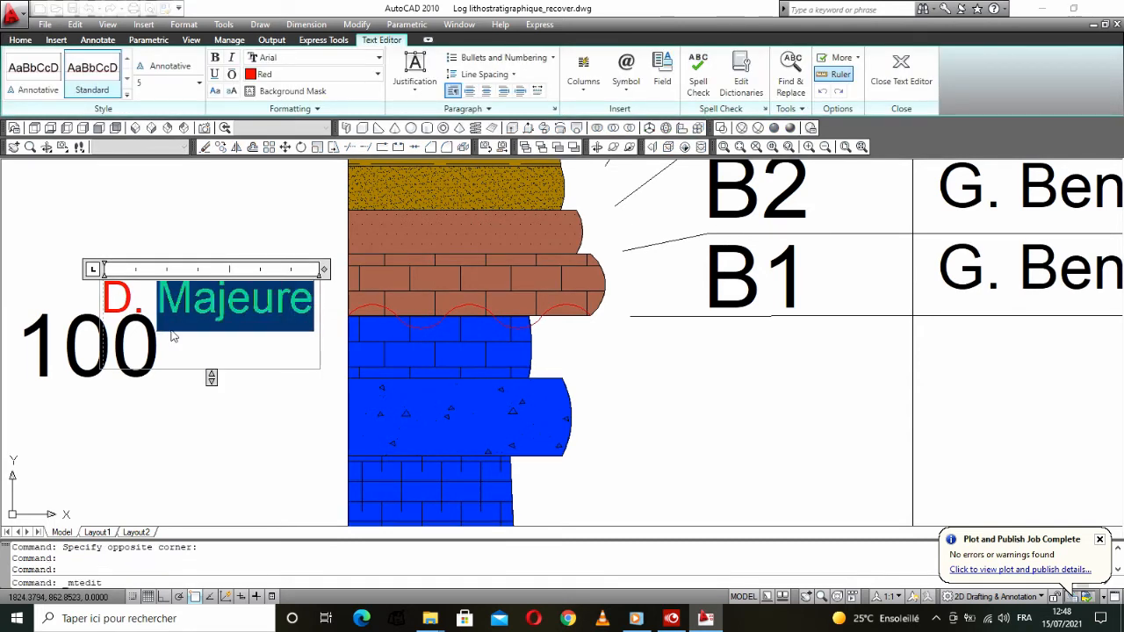
text(Local)
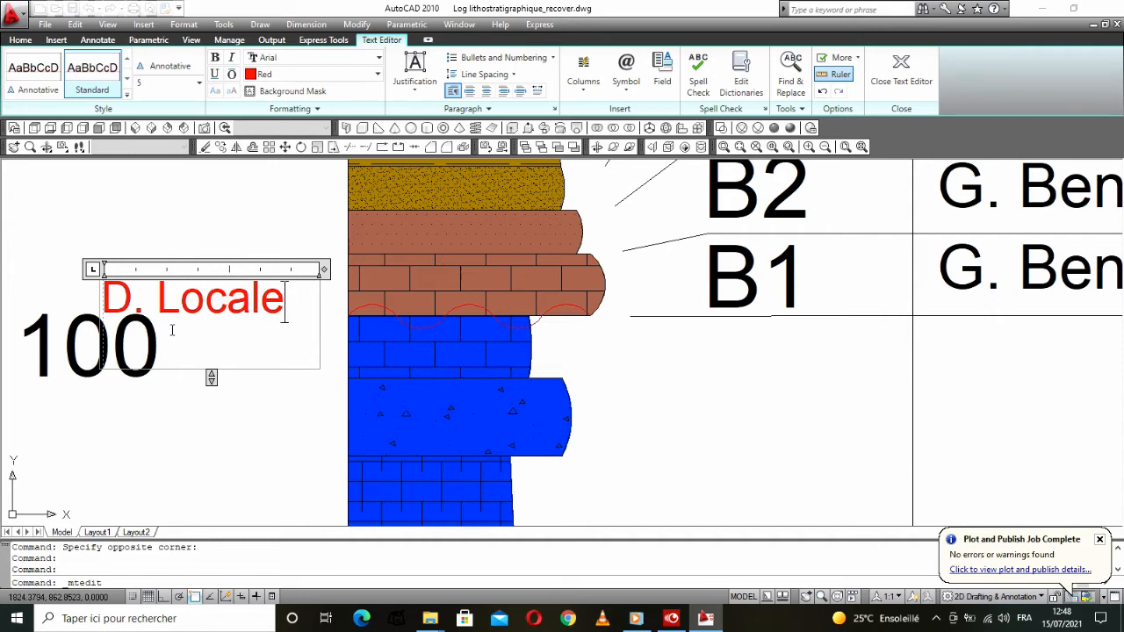
click(229, 214)
scroll(251, 308, down, 4)
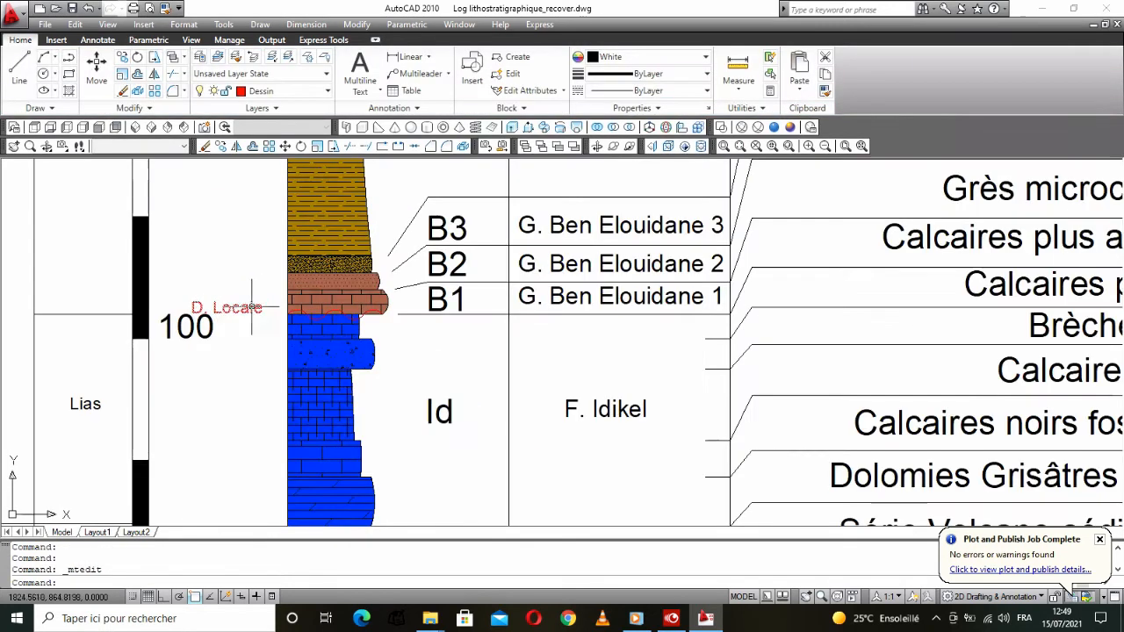
Step: Copy the "D. Locale" label up to the wavy contact at the base of unit At, between green and brown beds
scroll(253, 308, up, 3)
click(253, 308)
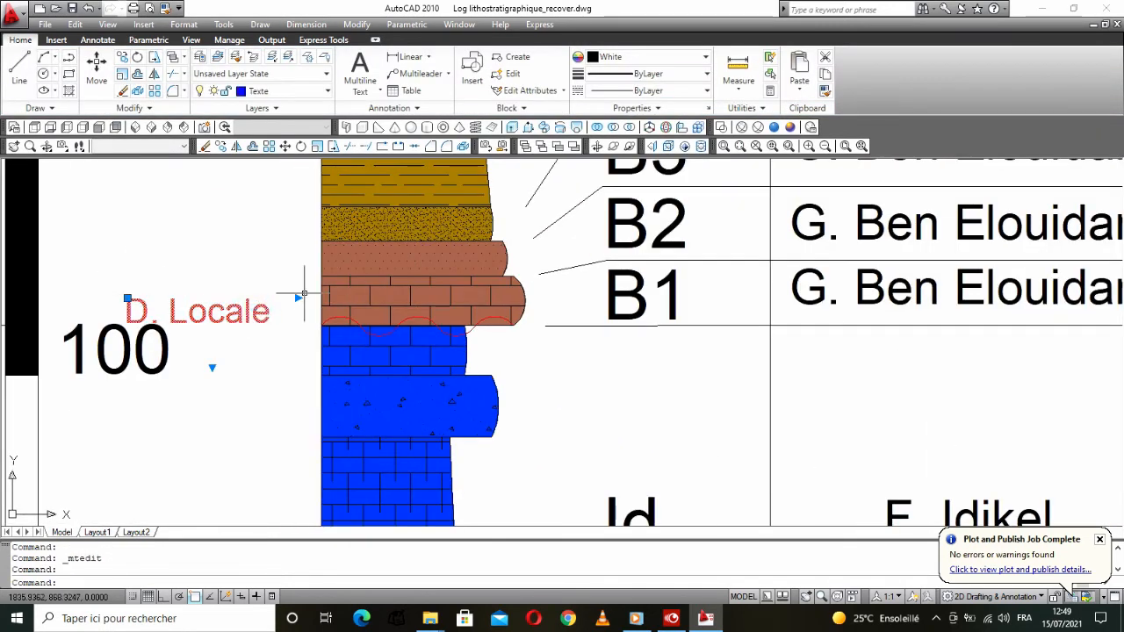
click(216, 148)
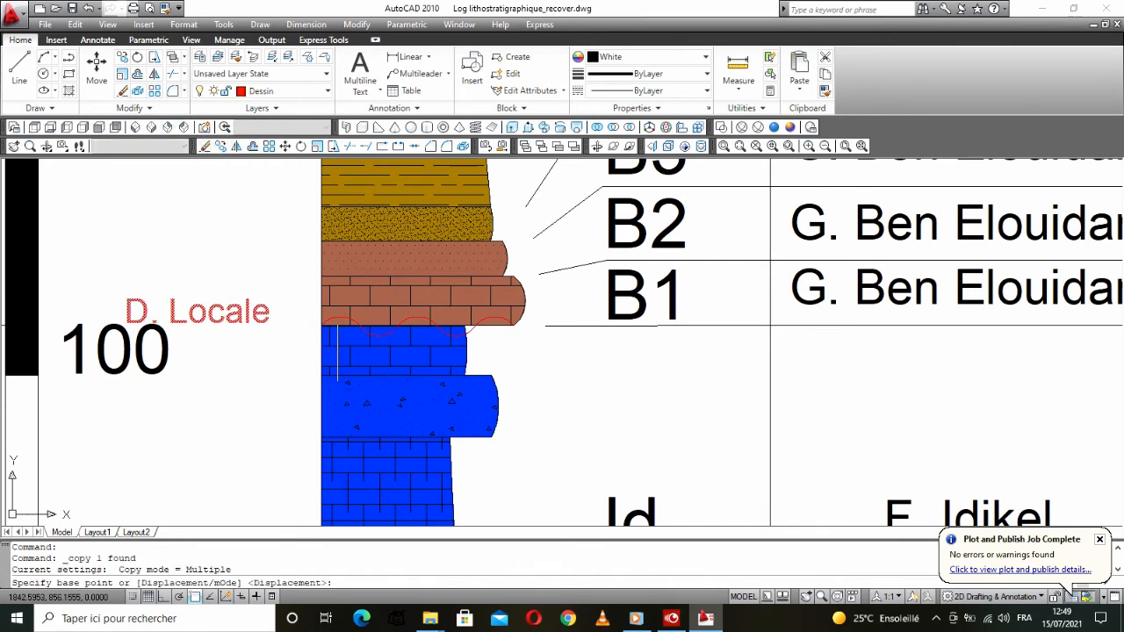
click(322, 328)
scroll(316, 332, down, 5)
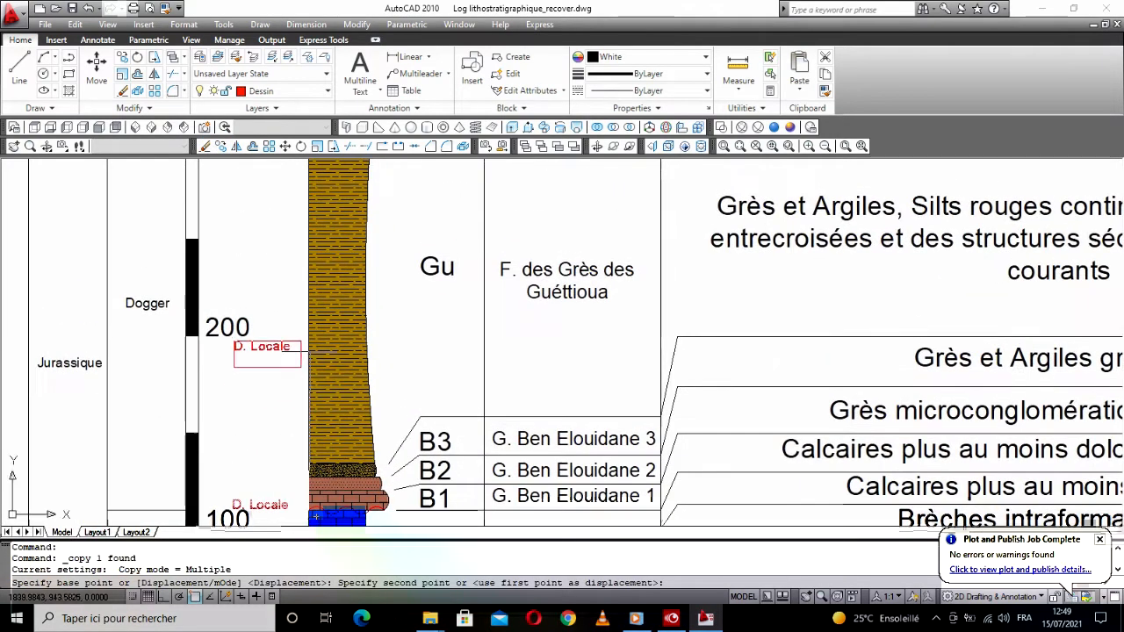
scroll(308, 386, up, 10)
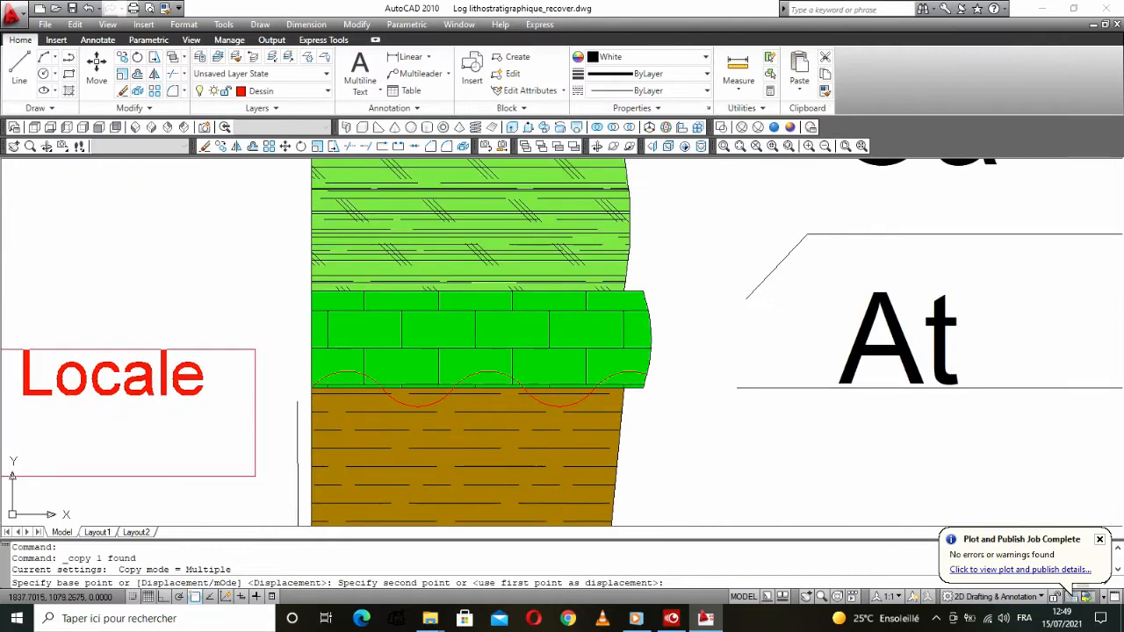
click(304, 383)
right_click(283, 358)
click(317, 366)
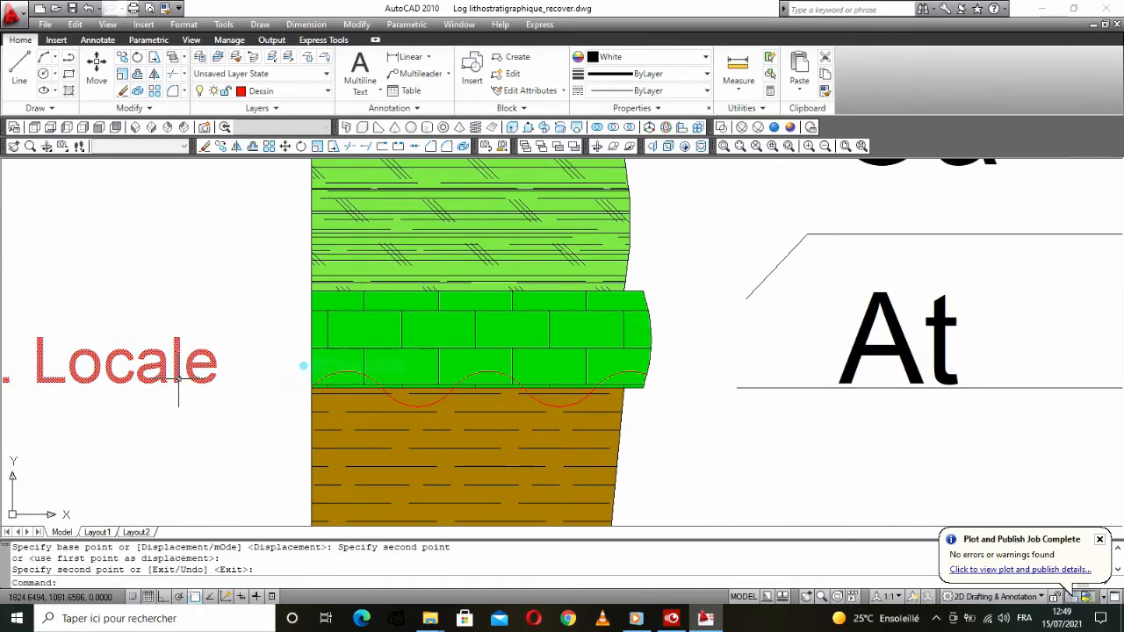
Step: Change the label at the base of unit At to "D. cartographique" and widen its text frame to fit one line
scroll(252, 411, down, 2)
double_click(248, 397)
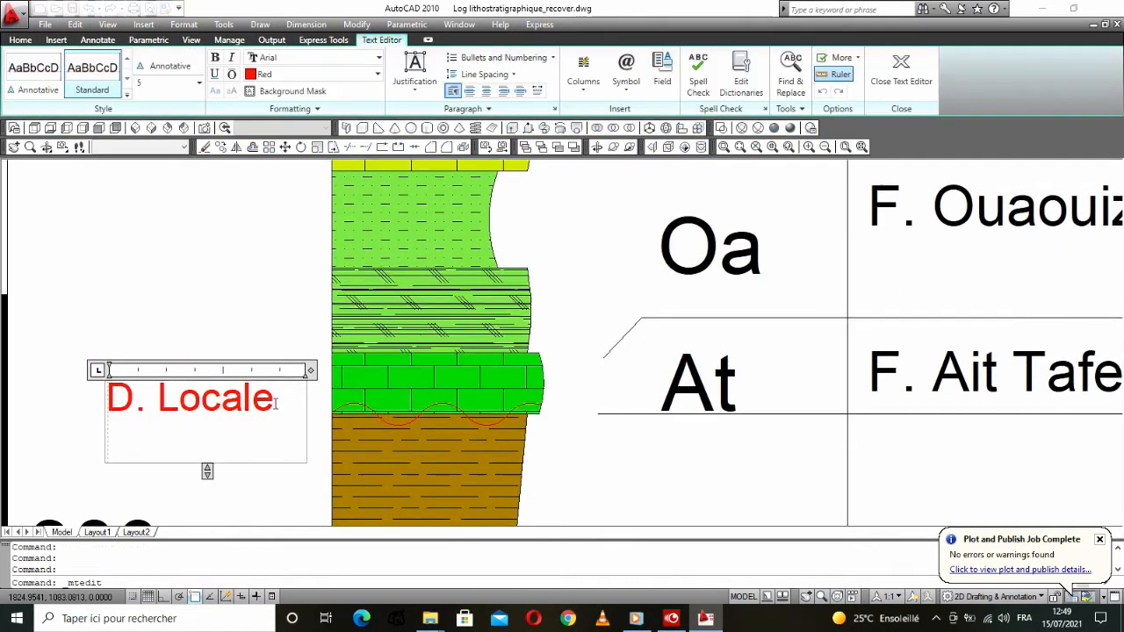
drag(273, 403, 165, 406)
text(ca)
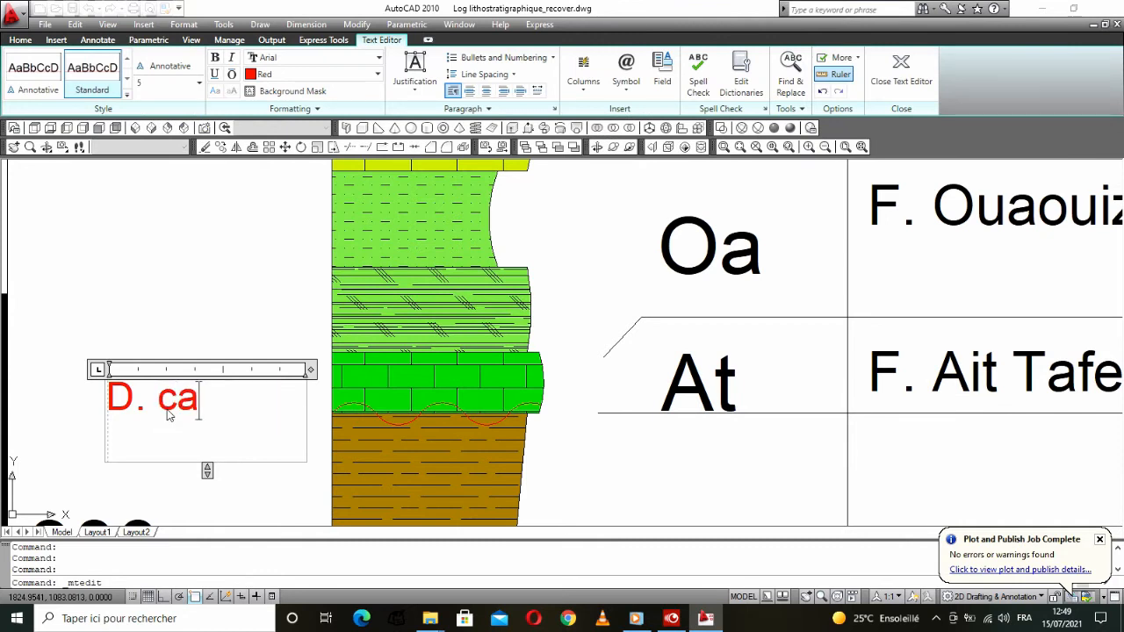
text(rtographique)
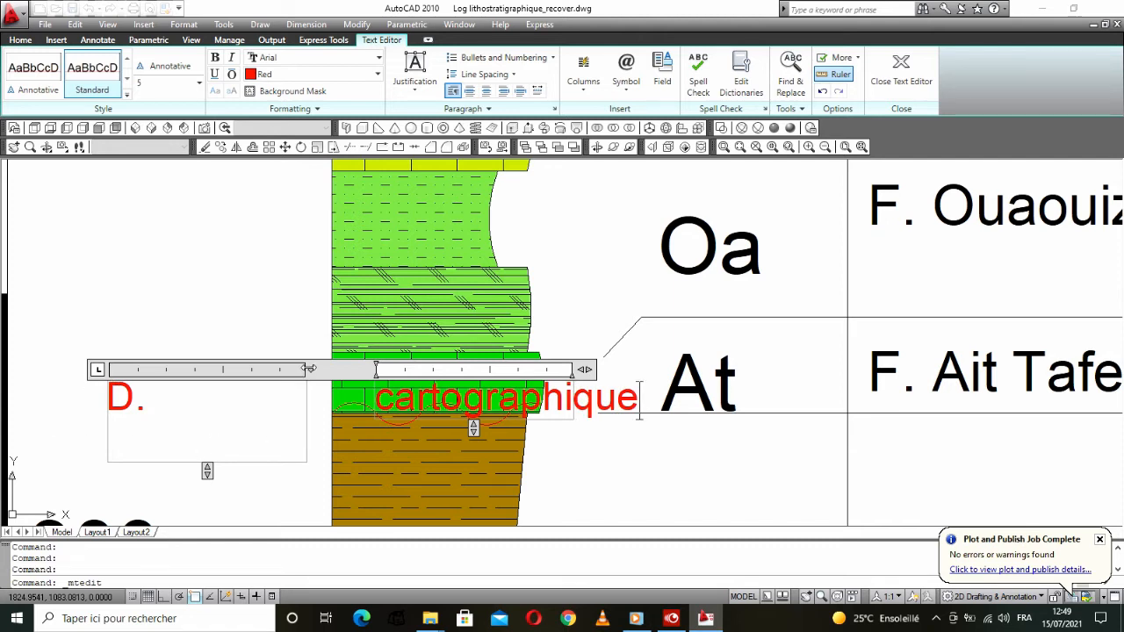
drag(310, 370, 442, 396)
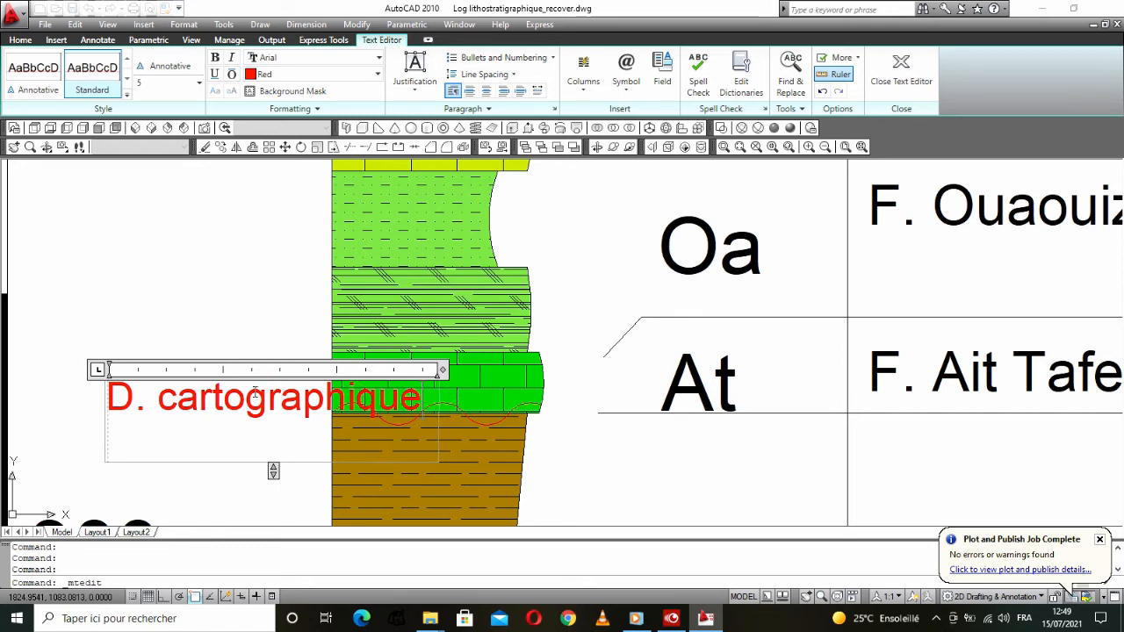
click(139, 319)
Step: Move the "D. cartographique" label left so it fits between the scale bar and the lithology column
click(109, 382)
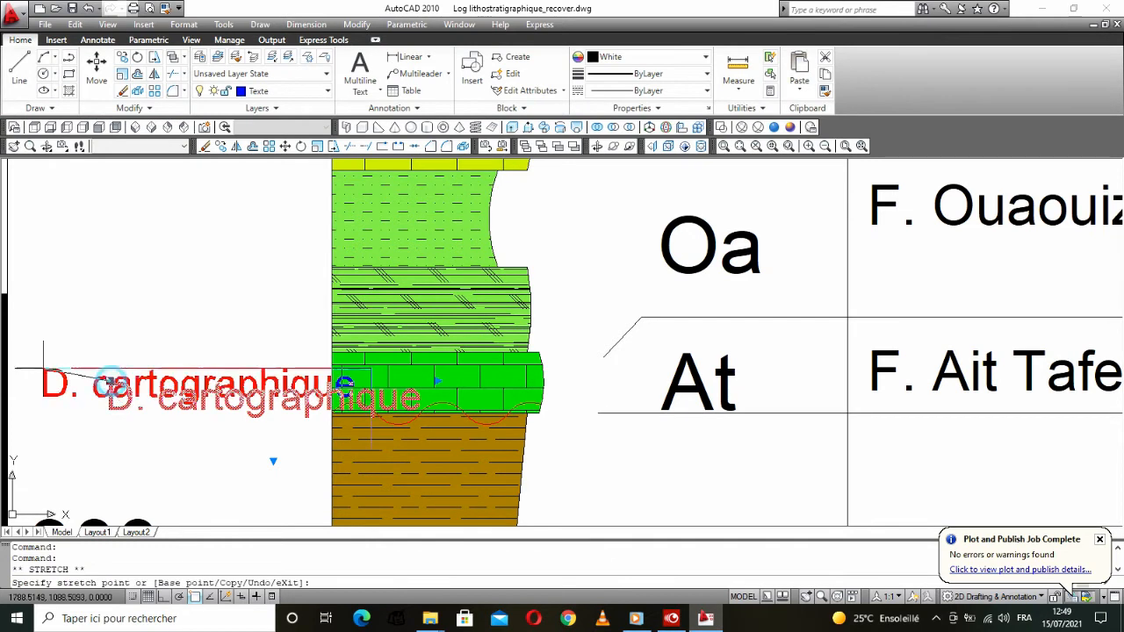
middle_drag(18, 385, 147, 400)
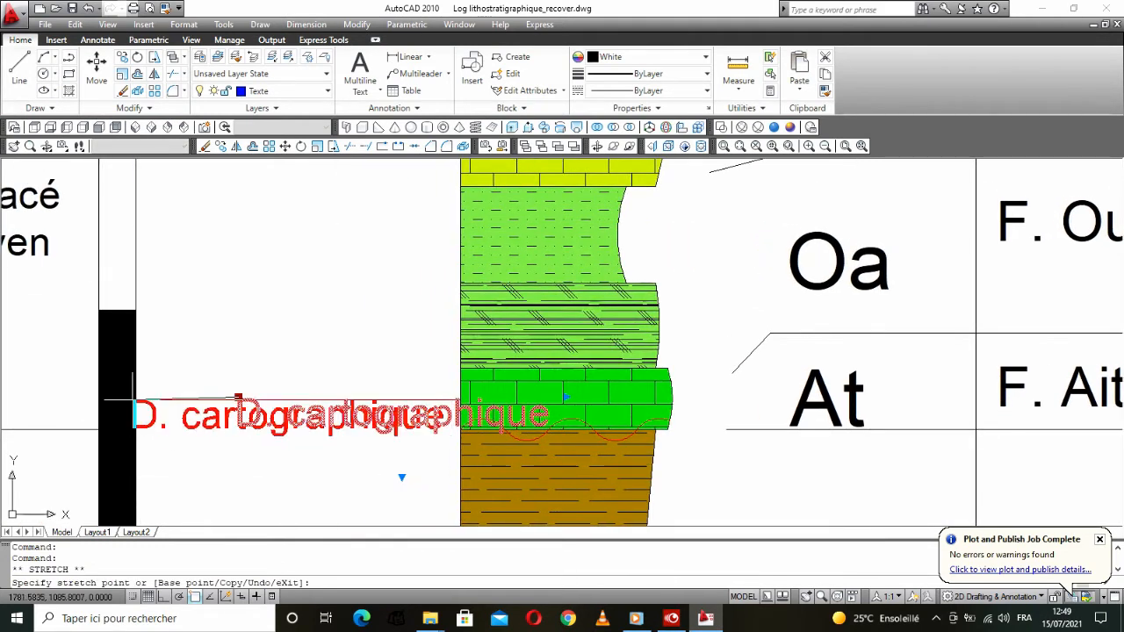
click(142, 400)
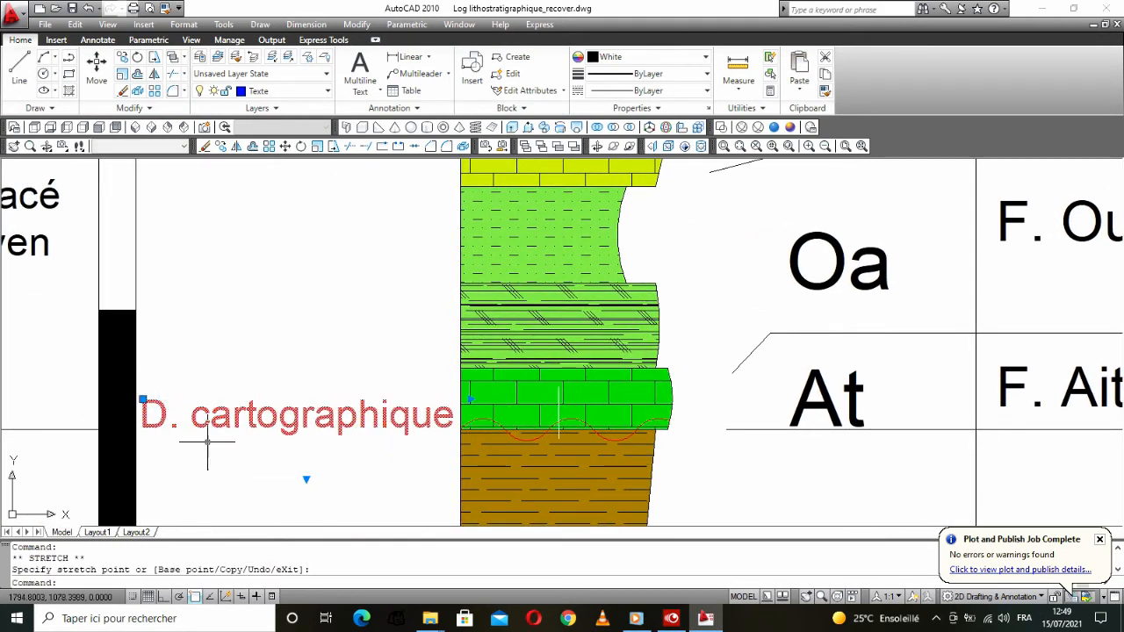
scroll(209, 434, down, 8)
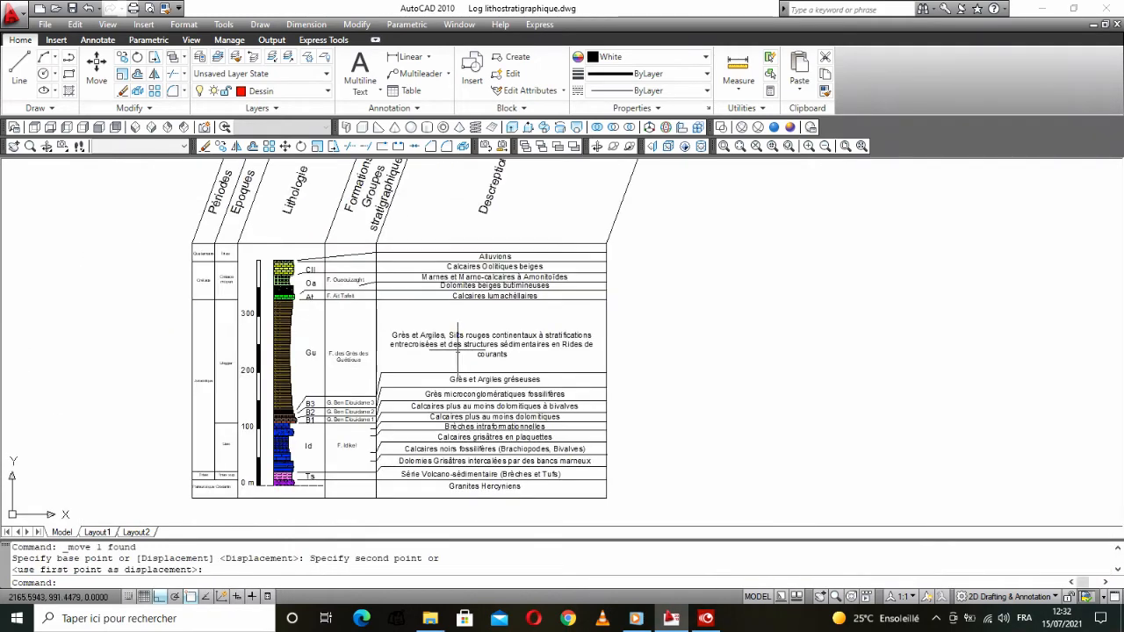
Step: Switch from model space to Layout1 to view the log on its sheet
mouse_move(442, 350)
middle_down()
mouse_move(421, 369)
mouse_move(410, 345)
middle_up()
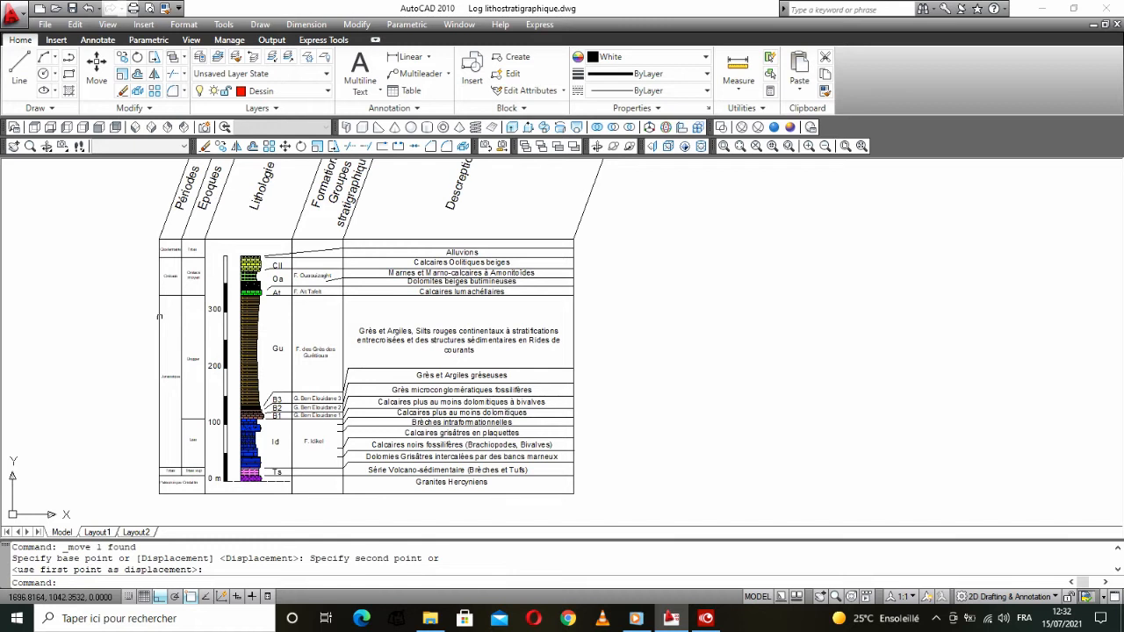
click(104, 533)
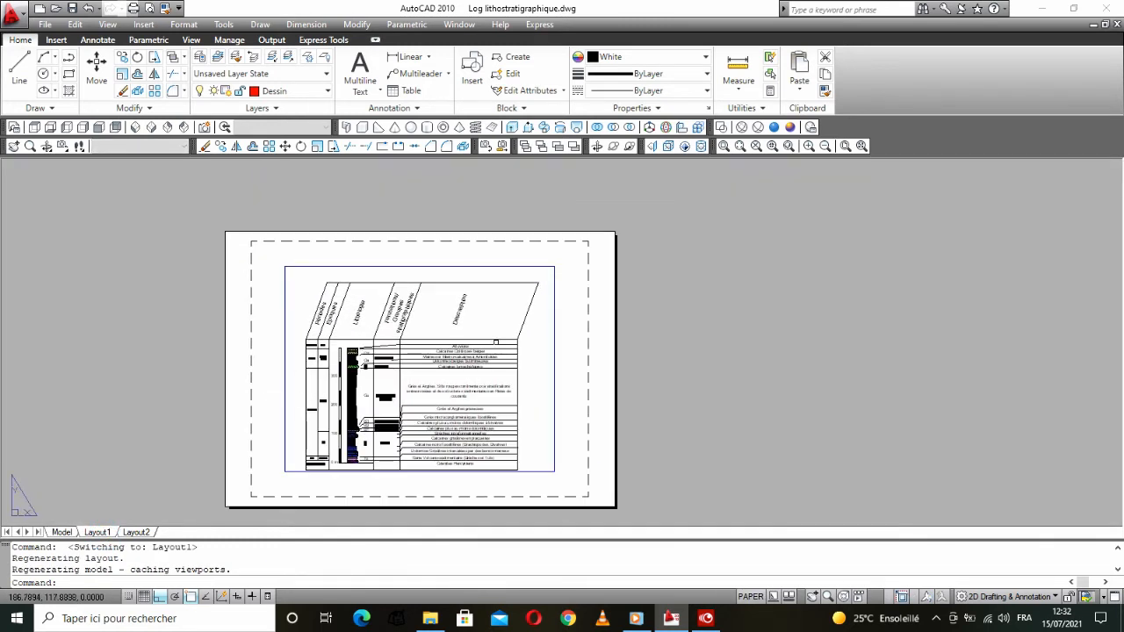
scroll(496, 342, up, 4)
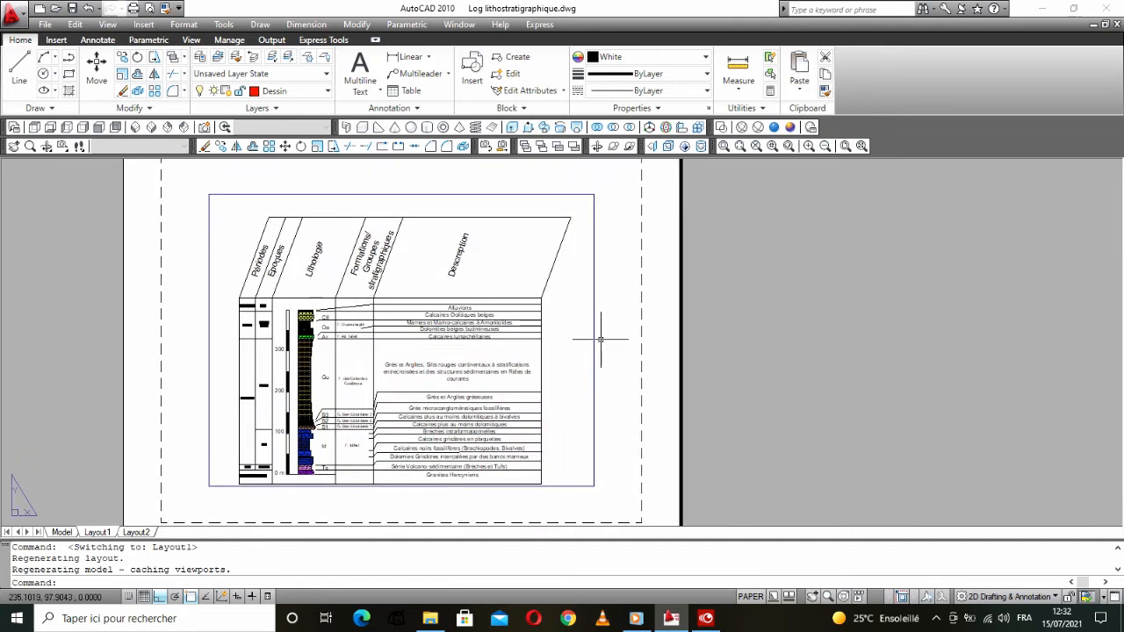
scroll(601, 339, down, 2)
click(602, 329)
click(605, 333)
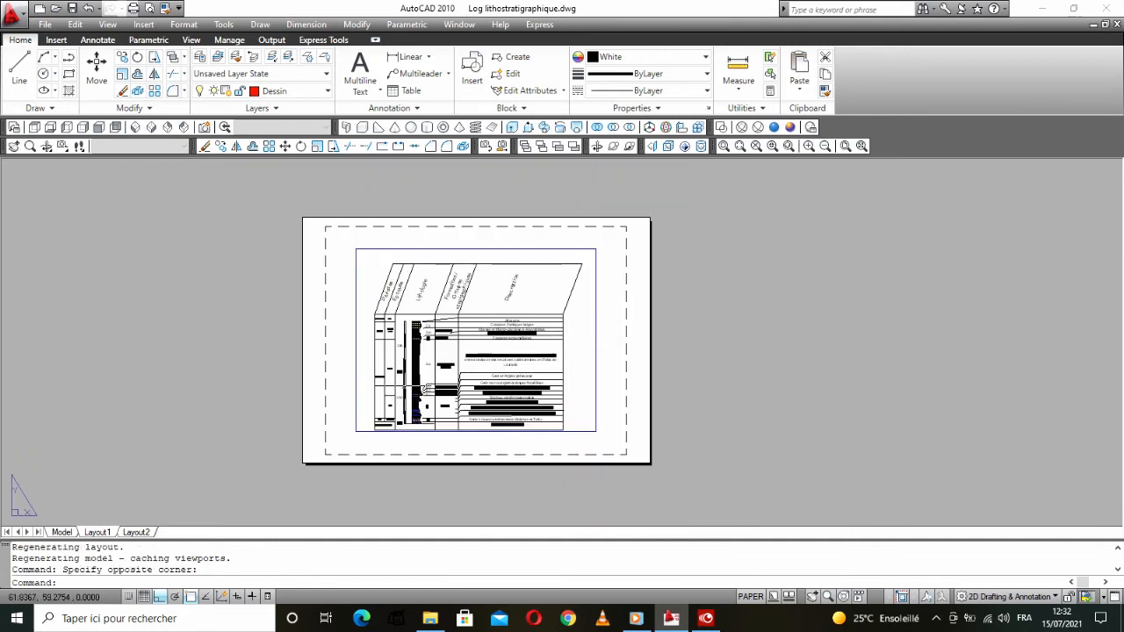
right_click(324, 335)
click(302, 394)
click(225, 406)
Step: Modify Layout1's page setup to use the PDFCreator plotter with A4 paper in landscape orientation
right_click(102, 536)
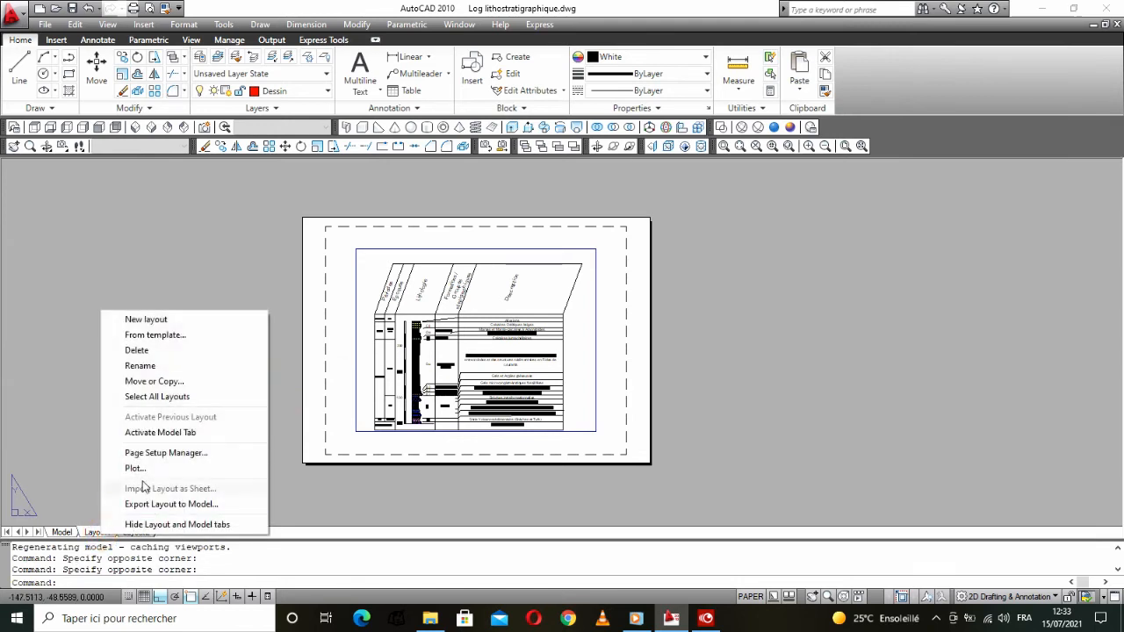
click(196, 453)
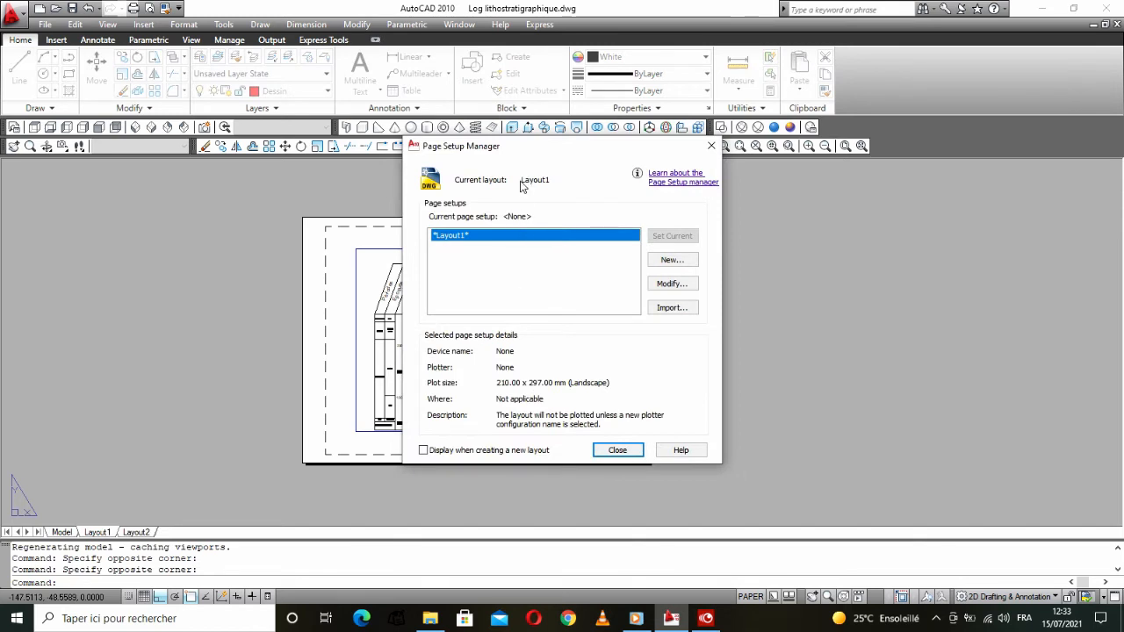
drag(541, 155, 774, 185)
click(919, 311)
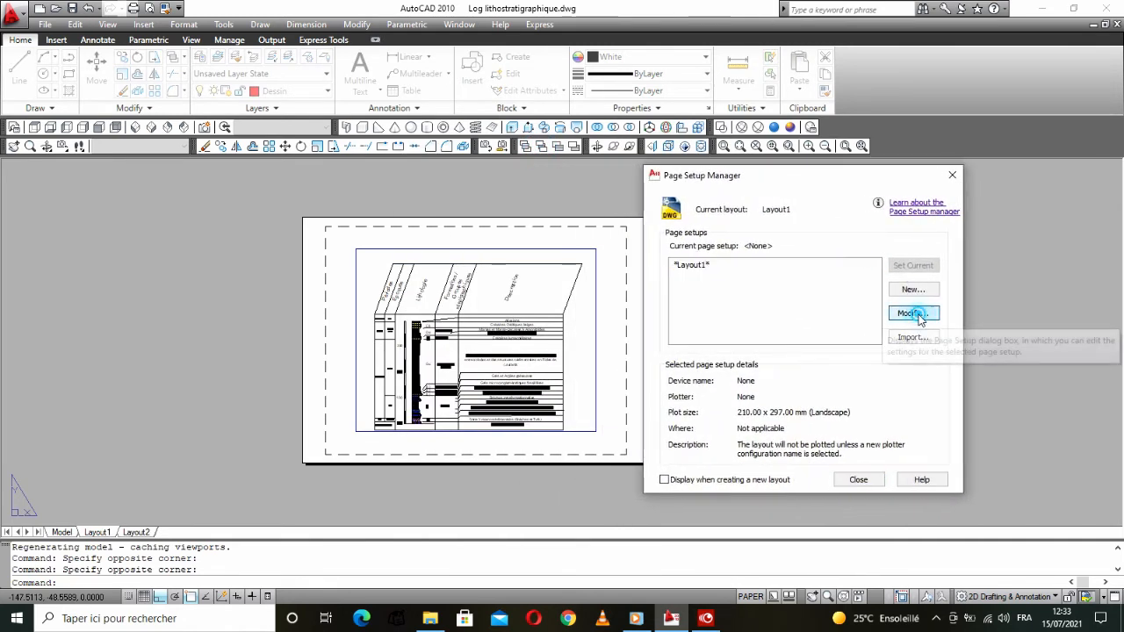
click(673, 231)
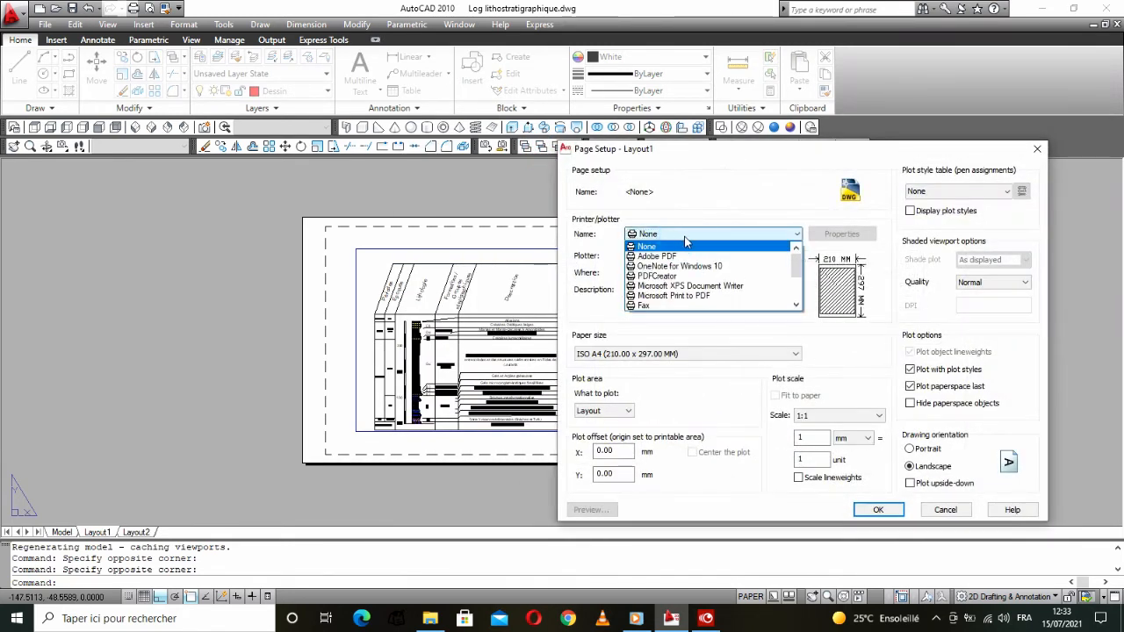
click(663, 277)
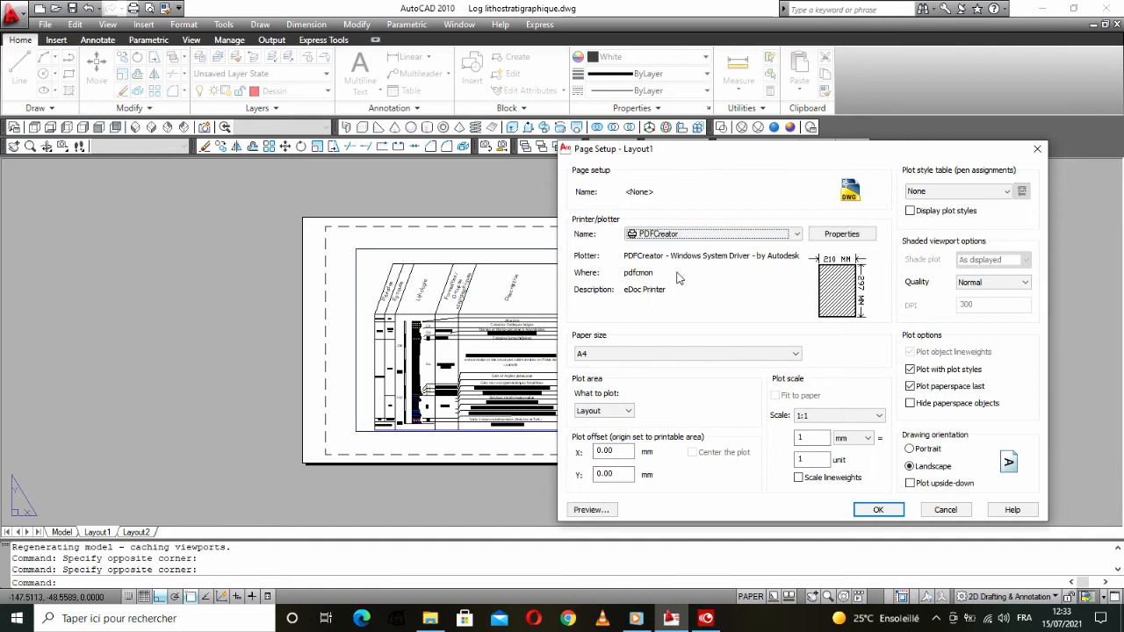
click(782, 355)
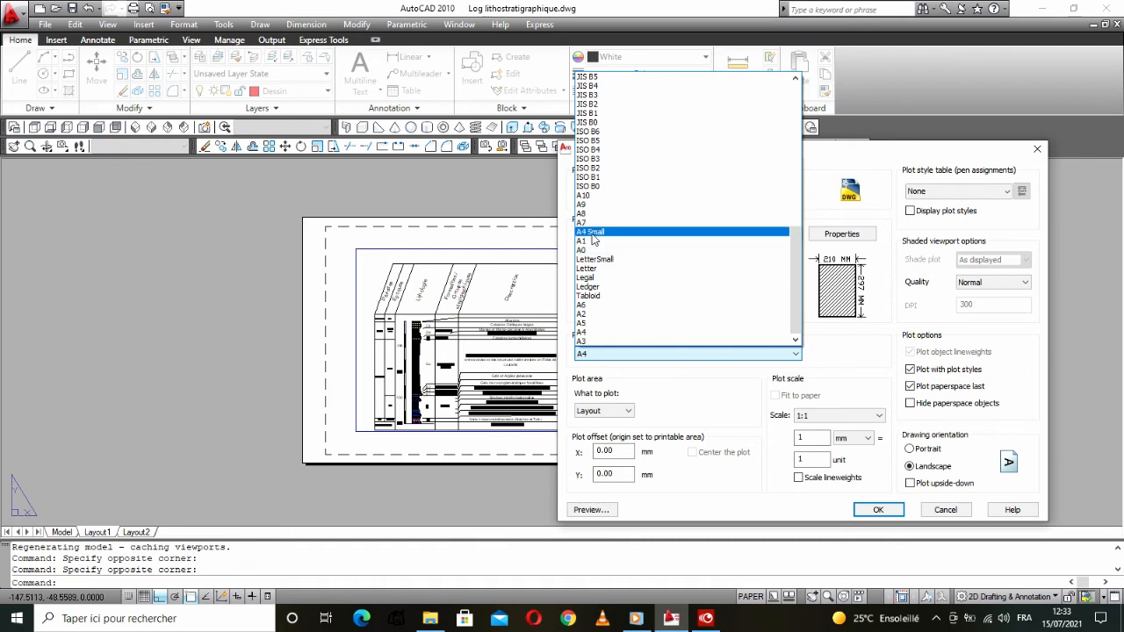
click(661, 356)
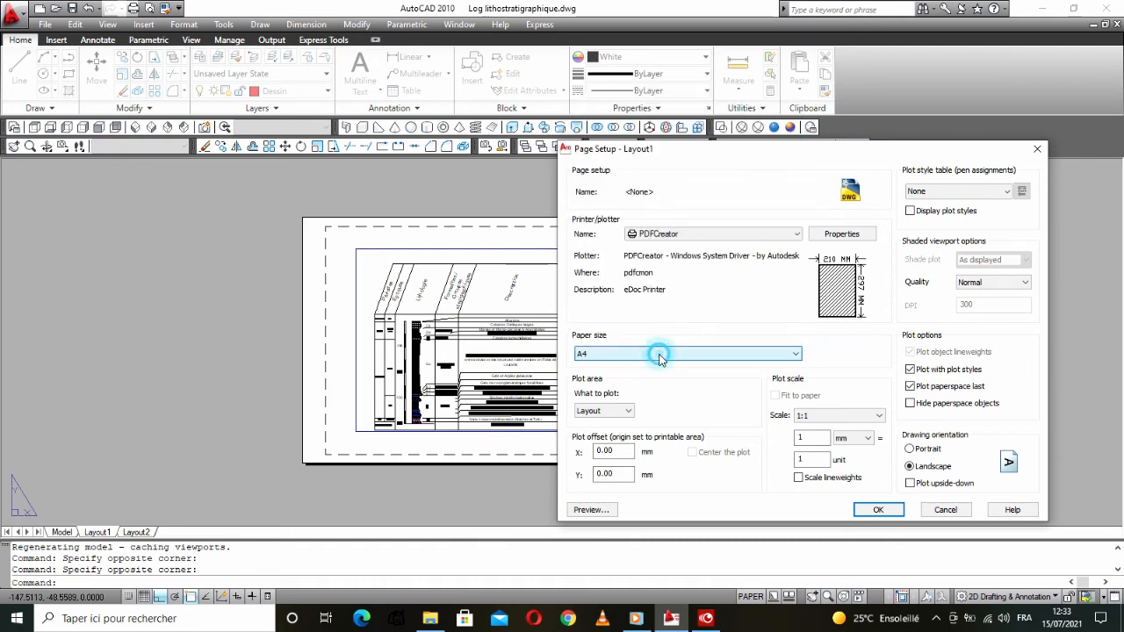
click(919, 451)
click(920, 470)
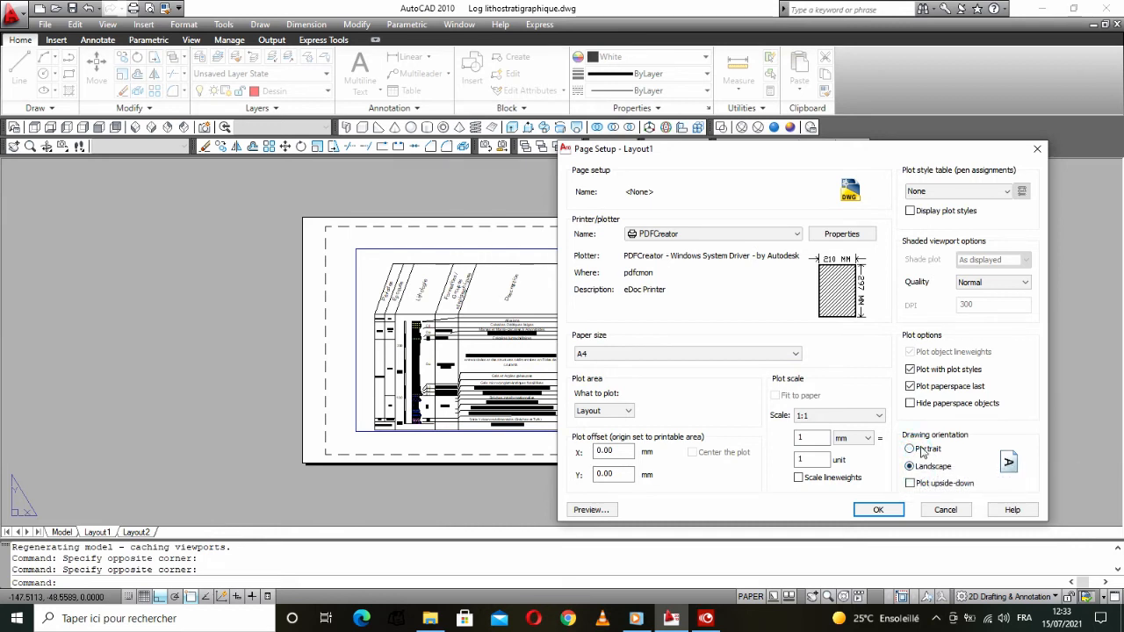
Step: Try the monochrome.ctb plot style table, set it back to None, and accept the page setup for Layout1
click(964, 193)
click(945, 268)
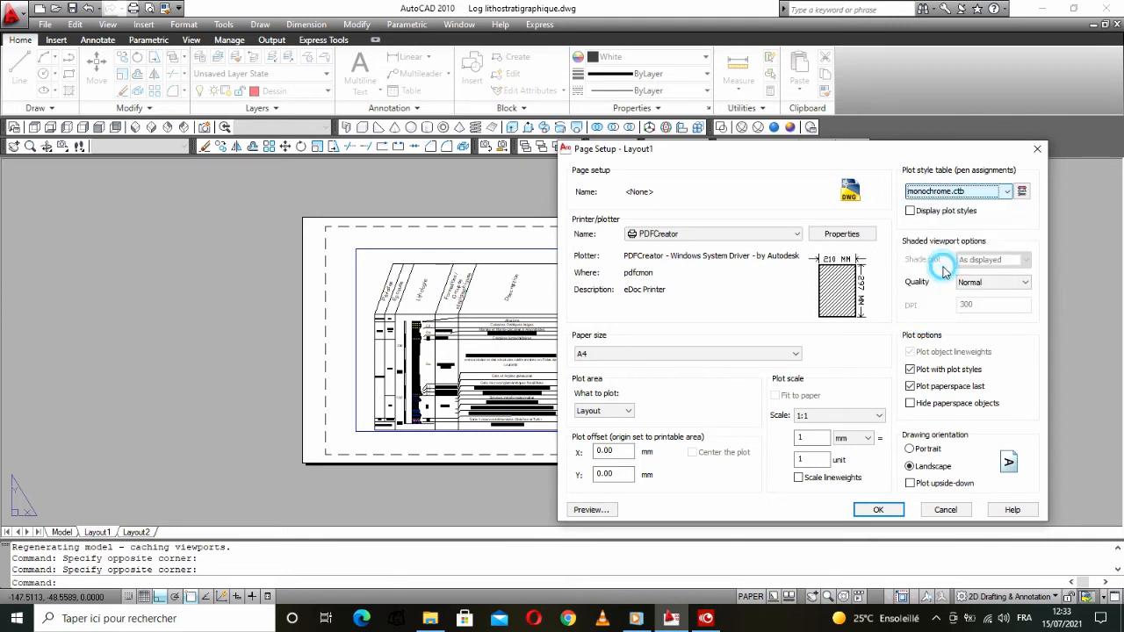
click(958, 191)
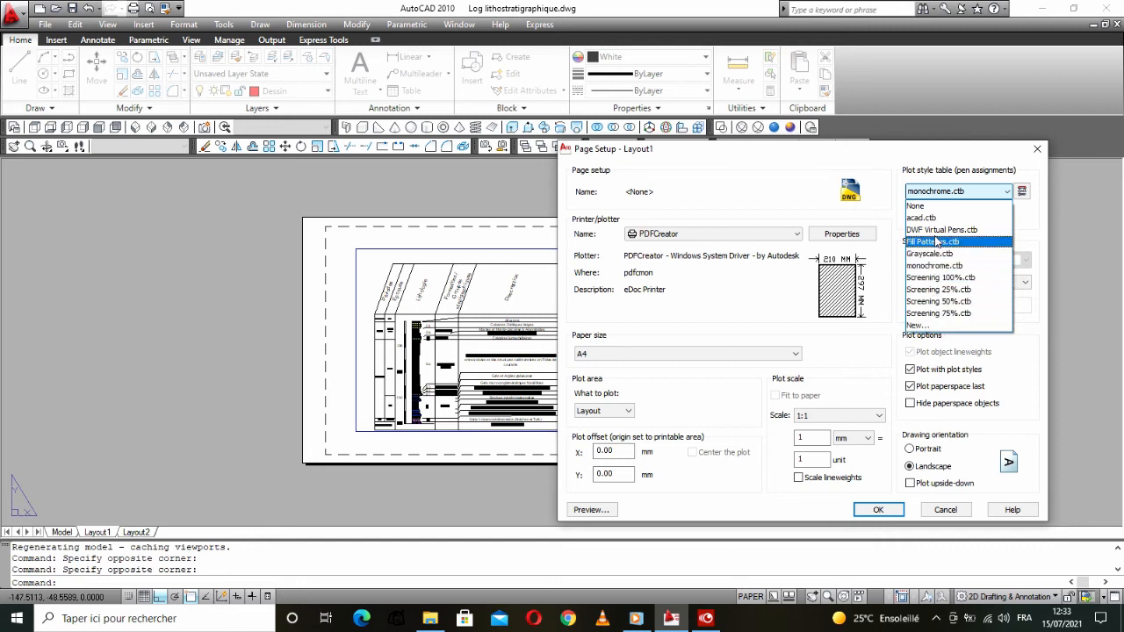
click(932, 207)
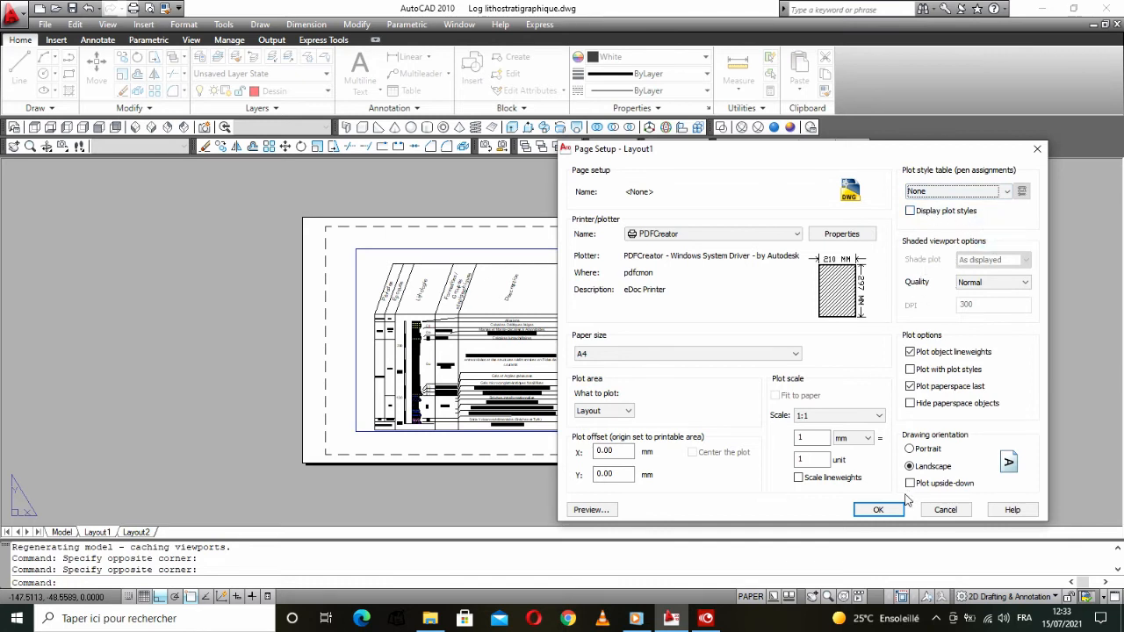
click(878, 511)
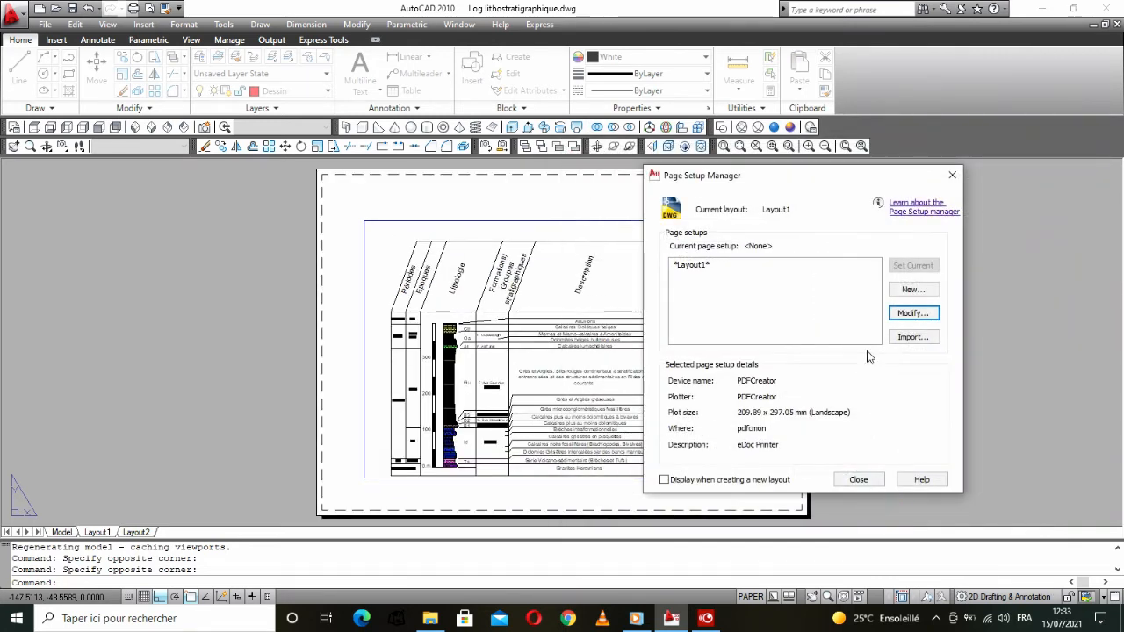
click(859, 480)
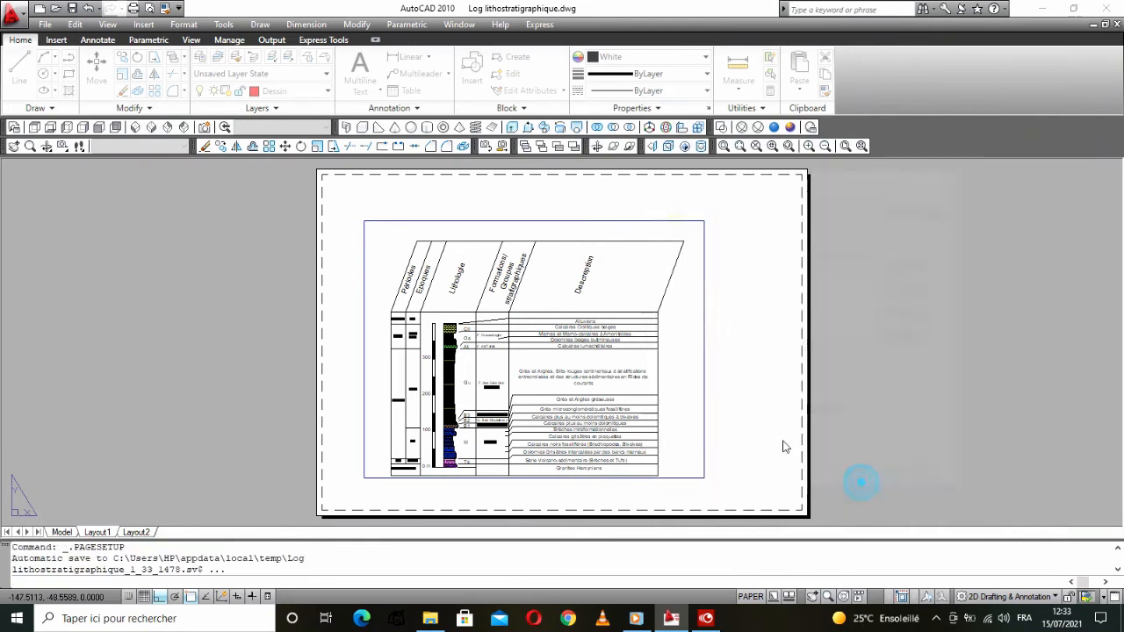
Step: Stretch the viewport frame's right edge out to the printable margin of the sheet
click(707, 296)
click(703, 219)
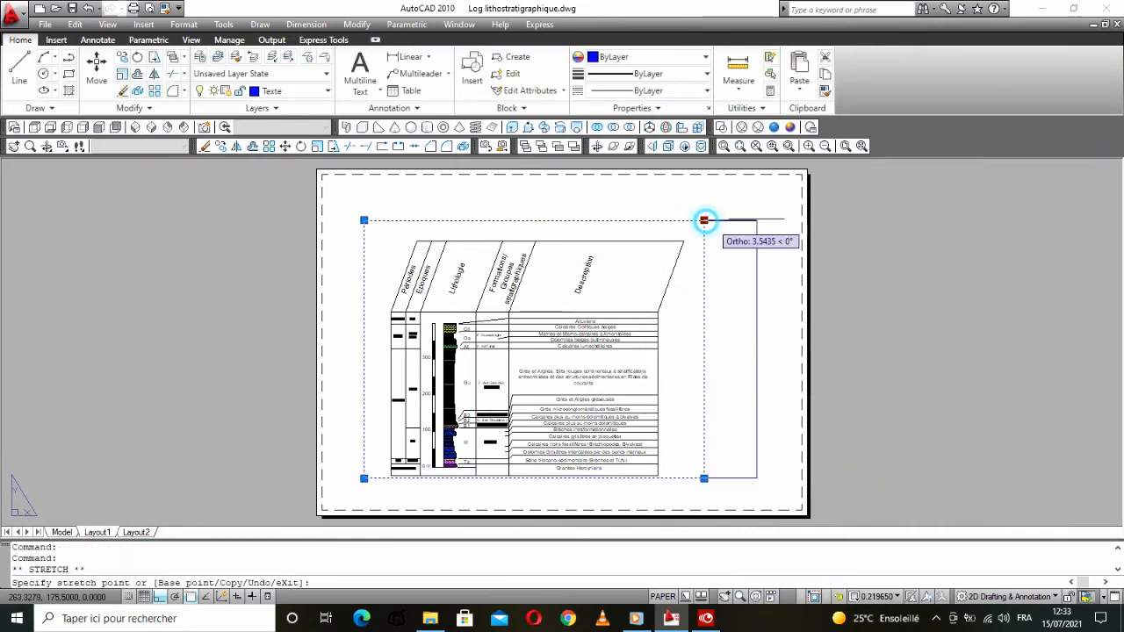
click(797, 176)
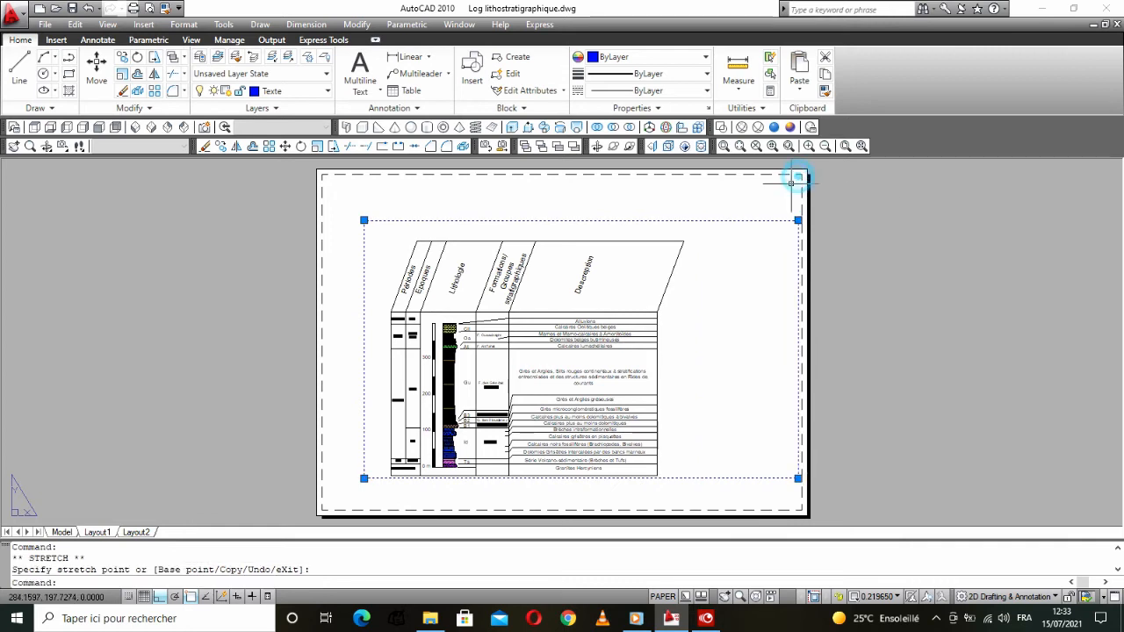
Step: Turn ortho off and stretch the viewport's upper-left corner to just inside the printable area's corner
click(159, 597)
click(364, 220)
scroll(362, 219, up, 6)
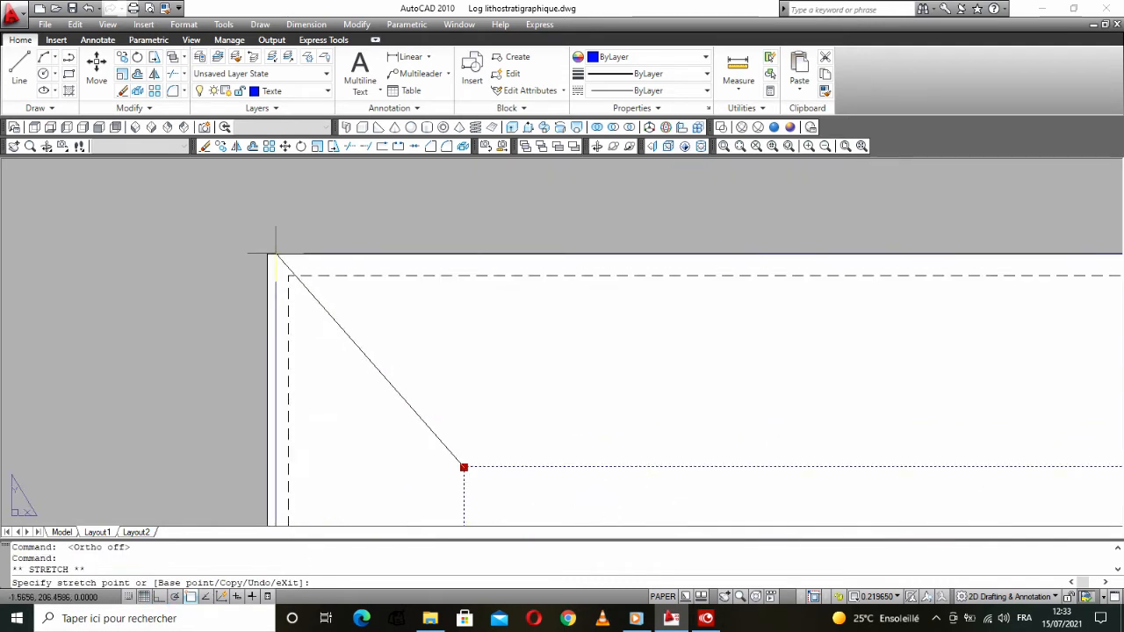
scroll(276, 255, up, 3)
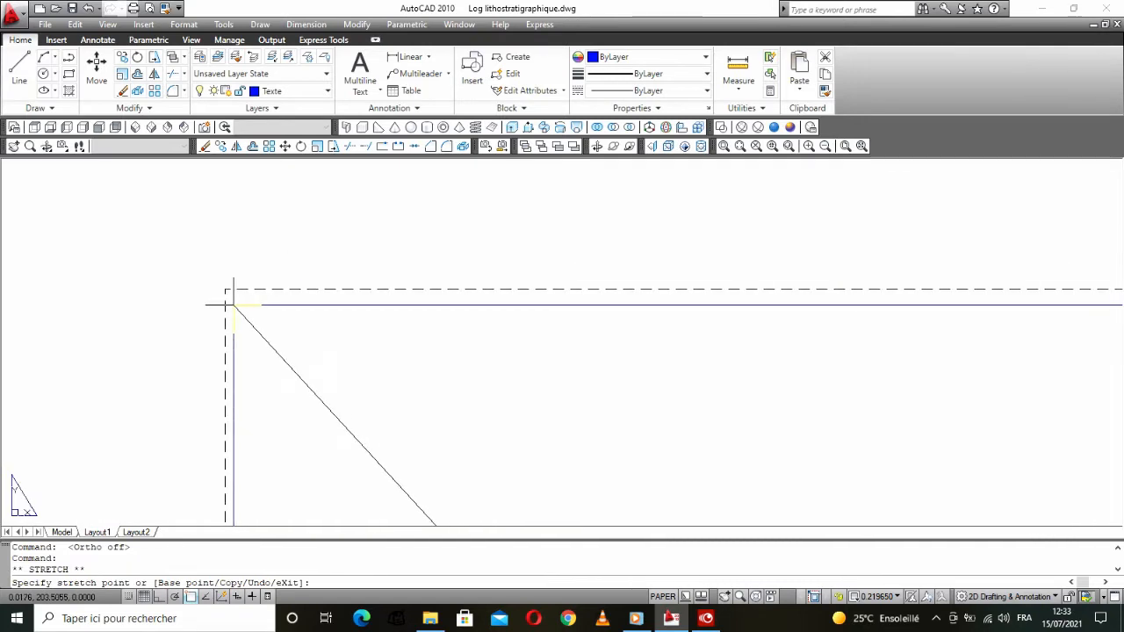
click(231, 293)
scroll(234, 293, down, 6)
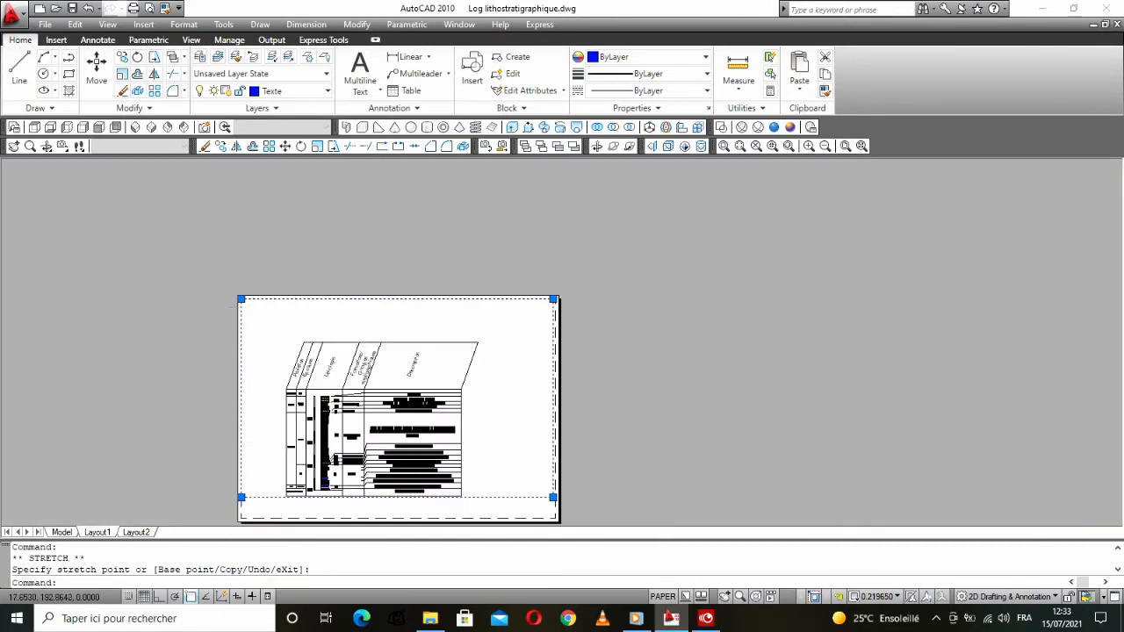
Step: Stretch the viewport's lower-right corner to the matching corner of the printable area and clear the selection
scroll(255, 306, down, 2)
scroll(411, 386, up, 6)
click(398, 367)
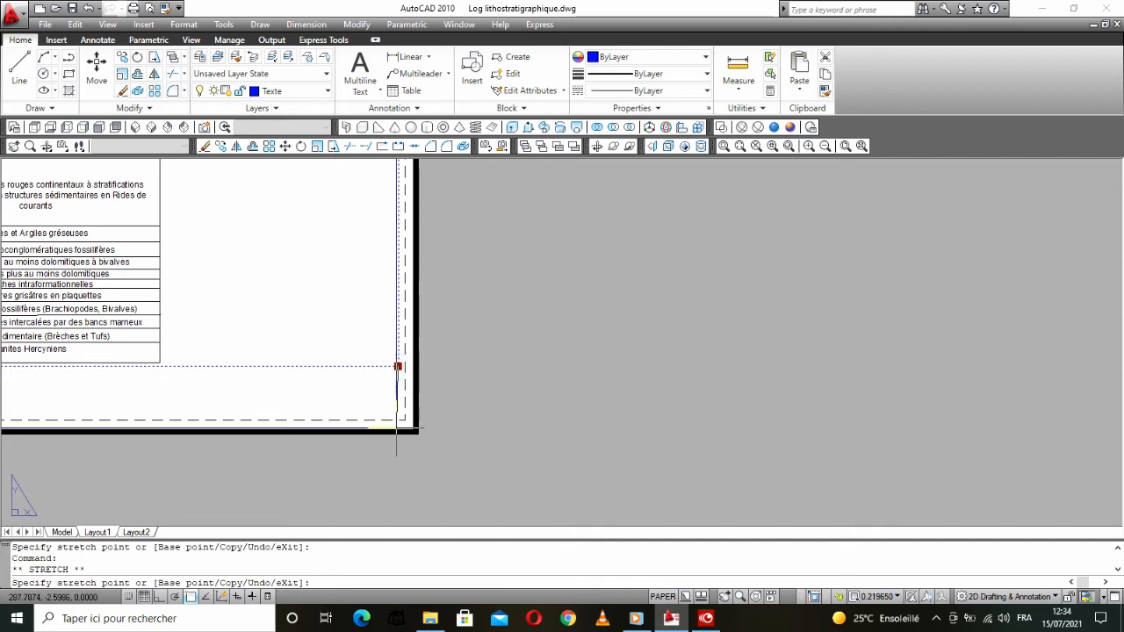
scroll(406, 376, up, 5)
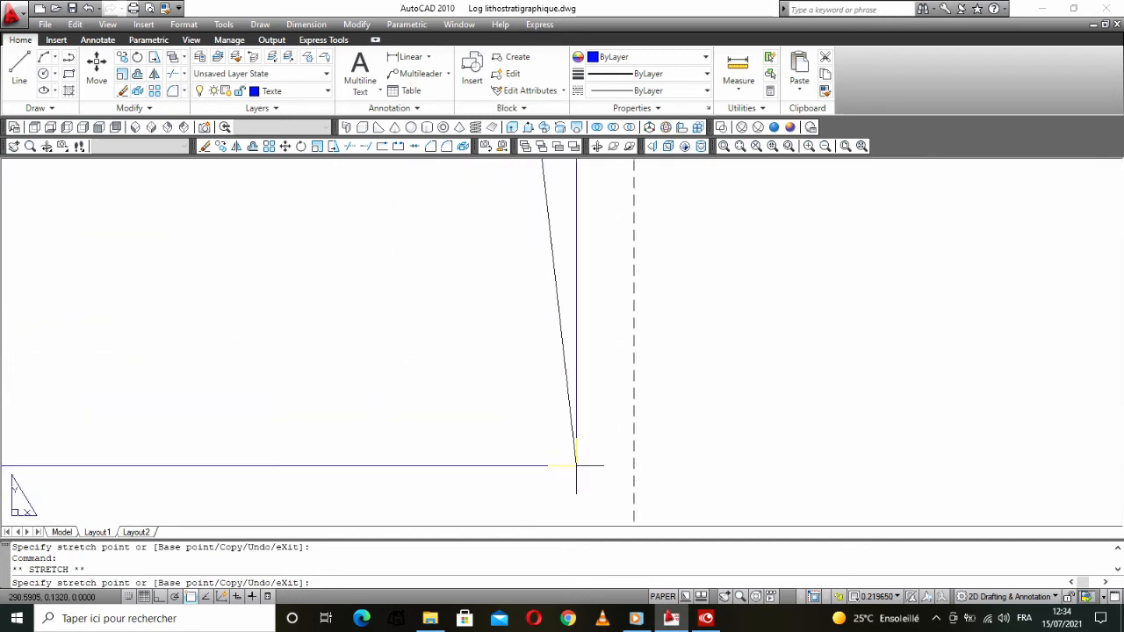
key(Escape)
scroll(568, 426, down, 15)
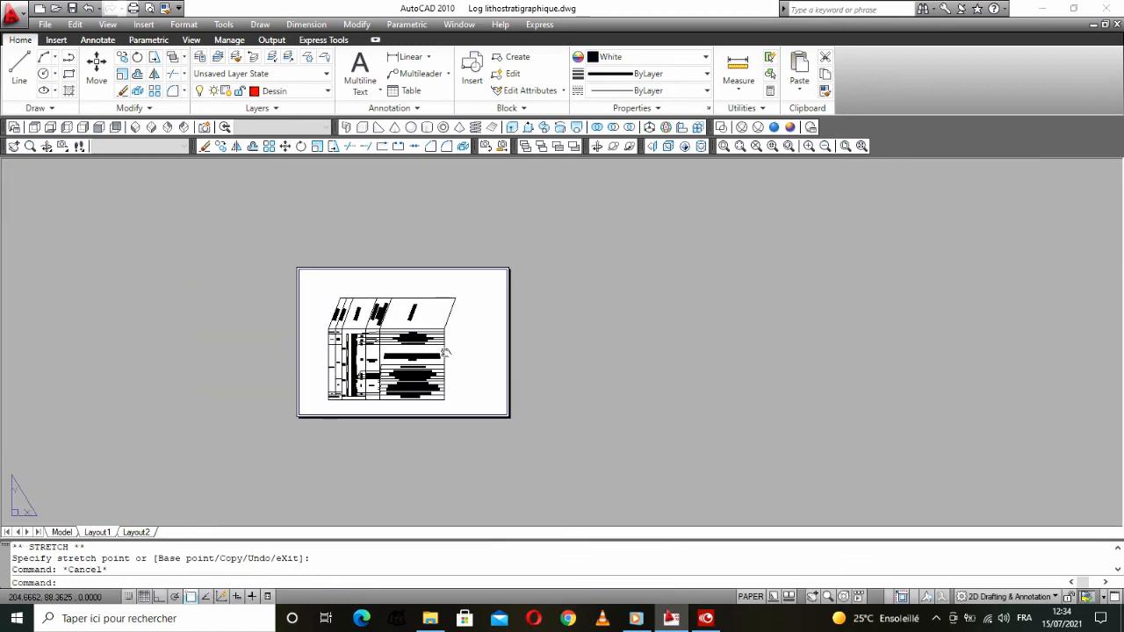
Step: Activate the viewport and zoom to a window around the whole log so it fills the sheet
middle_drag(424, 356, 482, 367)
scroll(479, 367, up, 3)
key(Escape)
double_click(531, 361)
scroll(527, 334, up, 3)
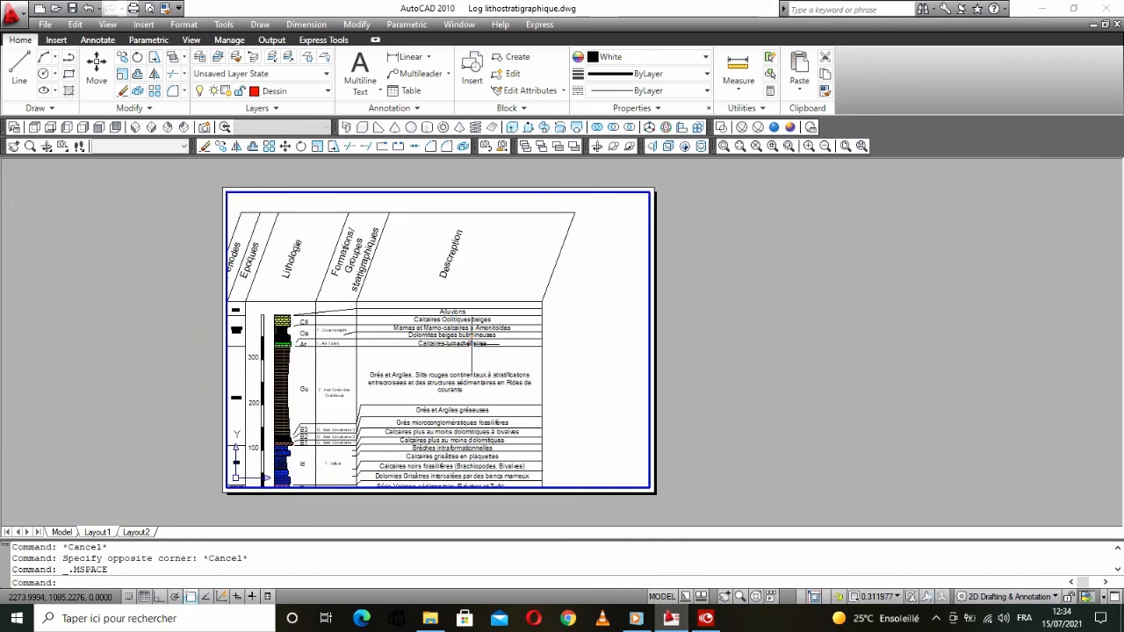
middle_drag(528, 326, 483, 322)
scroll(525, 324, down, 3)
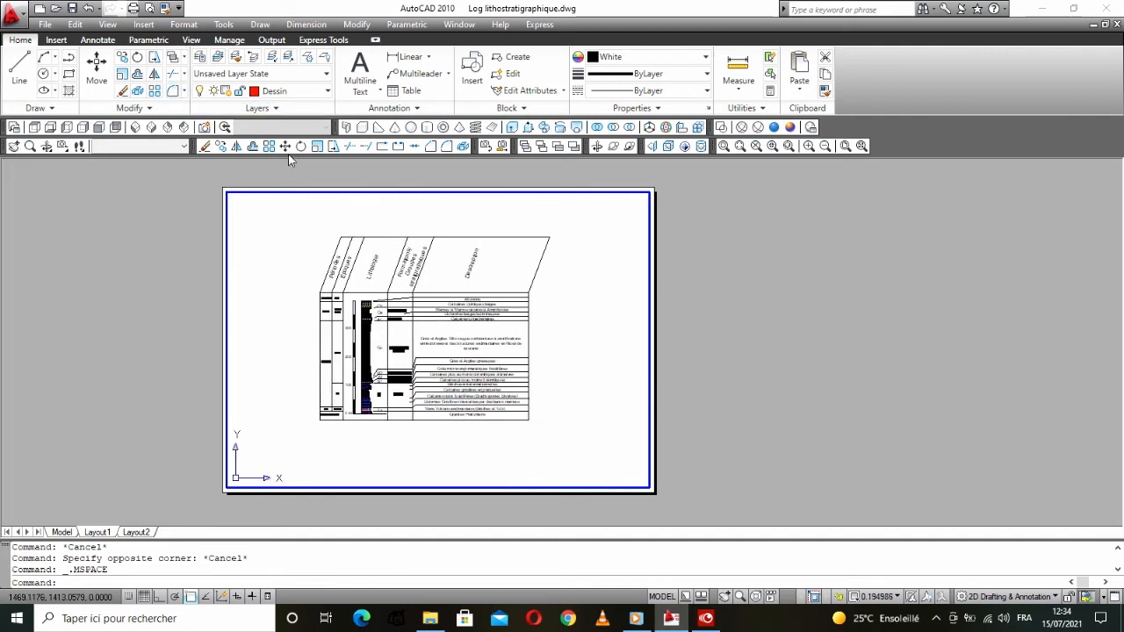
click(724, 146)
click(557, 234)
click(312, 423)
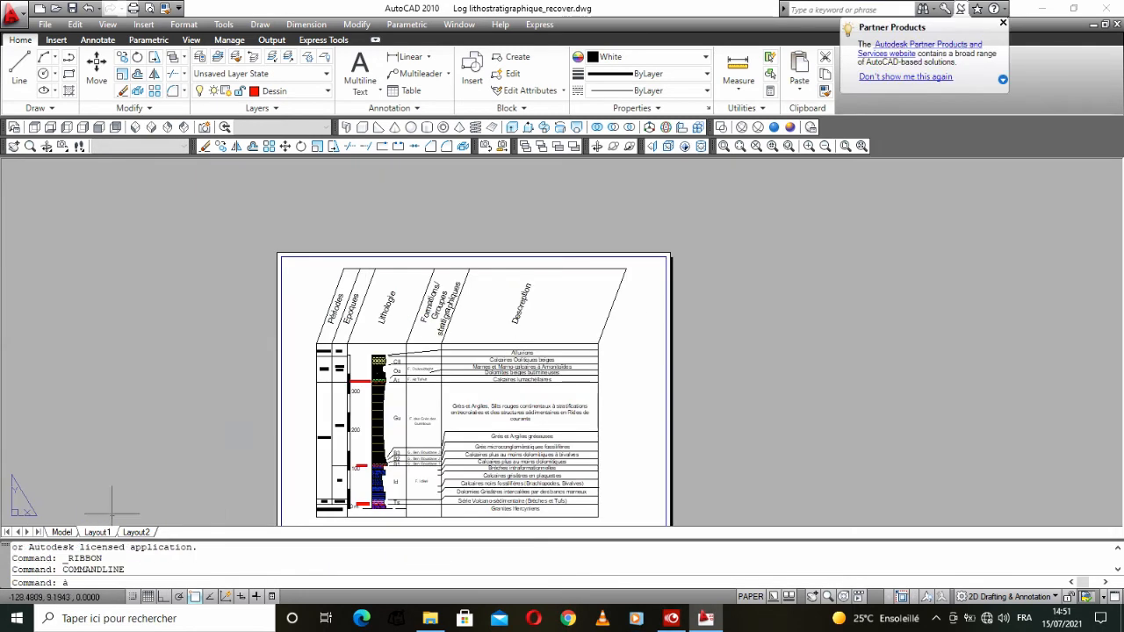
Step: Return to model space and erase the "Trias" label beside Quaternaire in the Epoques column
click(63, 532)
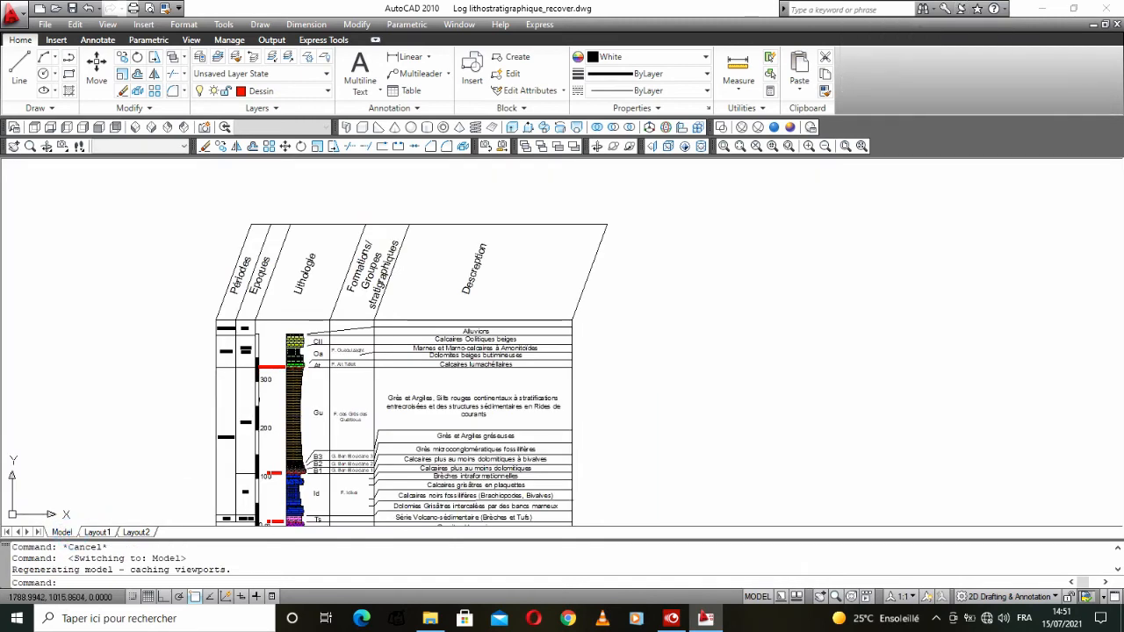
scroll(228, 363, up, 4)
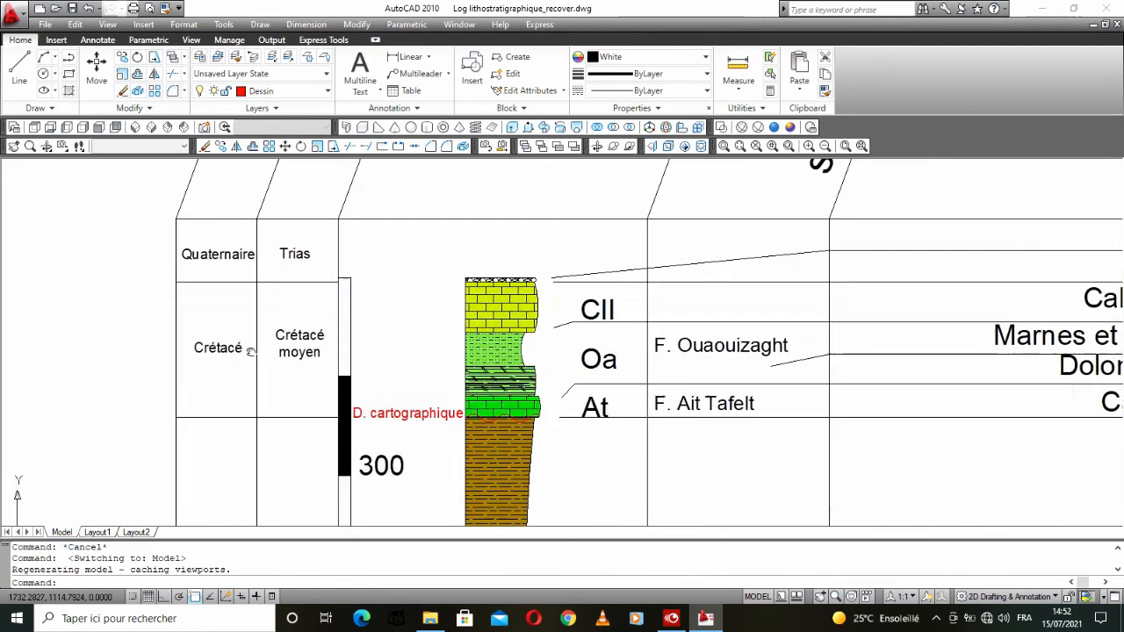
middle_drag(289, 327, 305, 356)
click(303, 356)
key(Delete)
scroll(334, 363, down, 5)
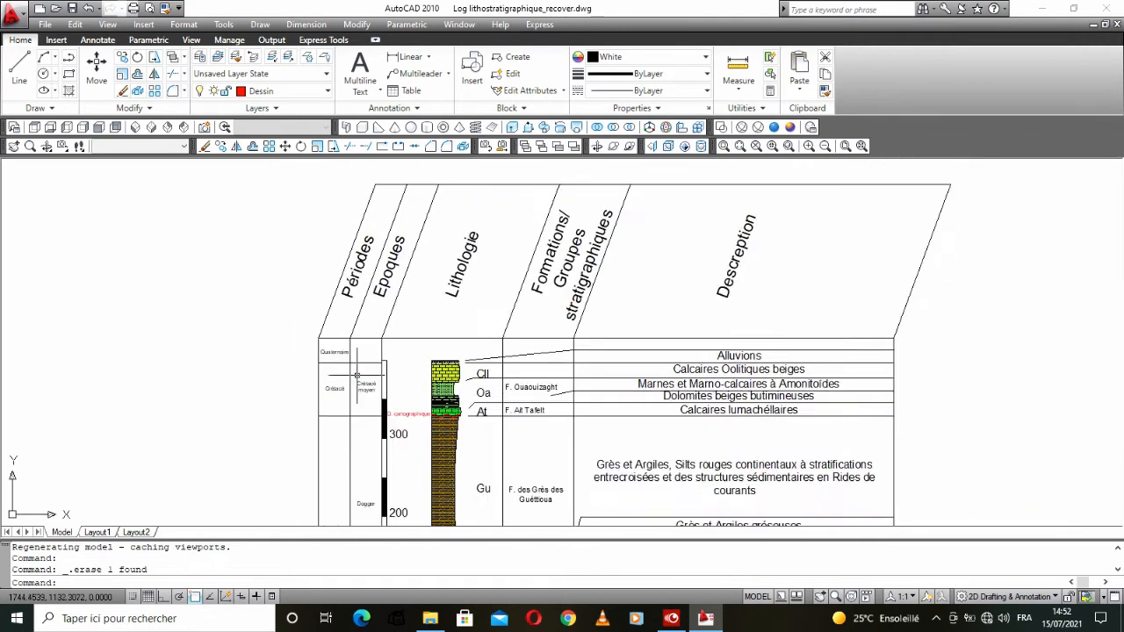
middle_drag(356, 376, 353, 306)
middle_drag(367, 453, 367, 380)
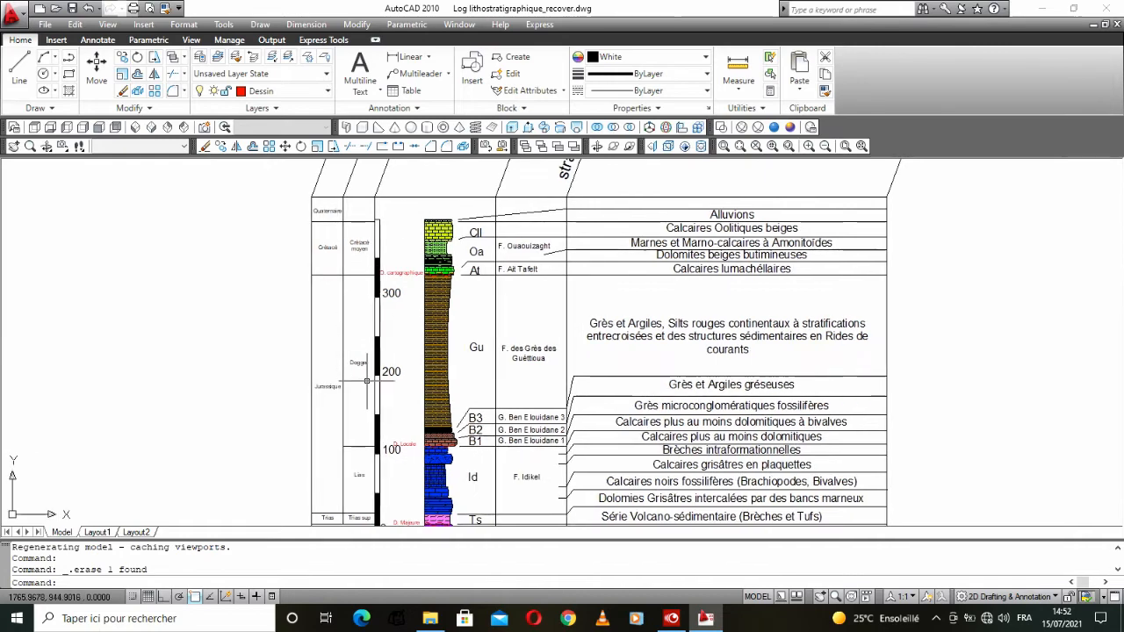
scroll(453, 331, up, 3)
middle_drag(438, 310, 416, 409)
scroll(399, 344, down, 3)
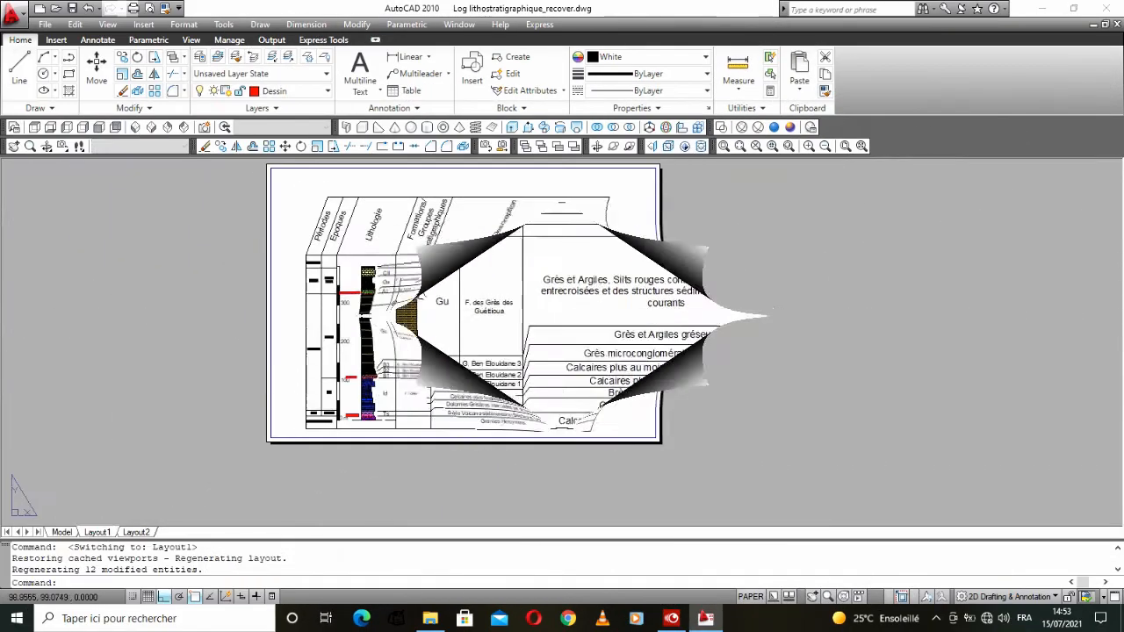
Step: Zoom Layout1's viewport to a window tightly around the log and return to paper space
double_click(400, 301)
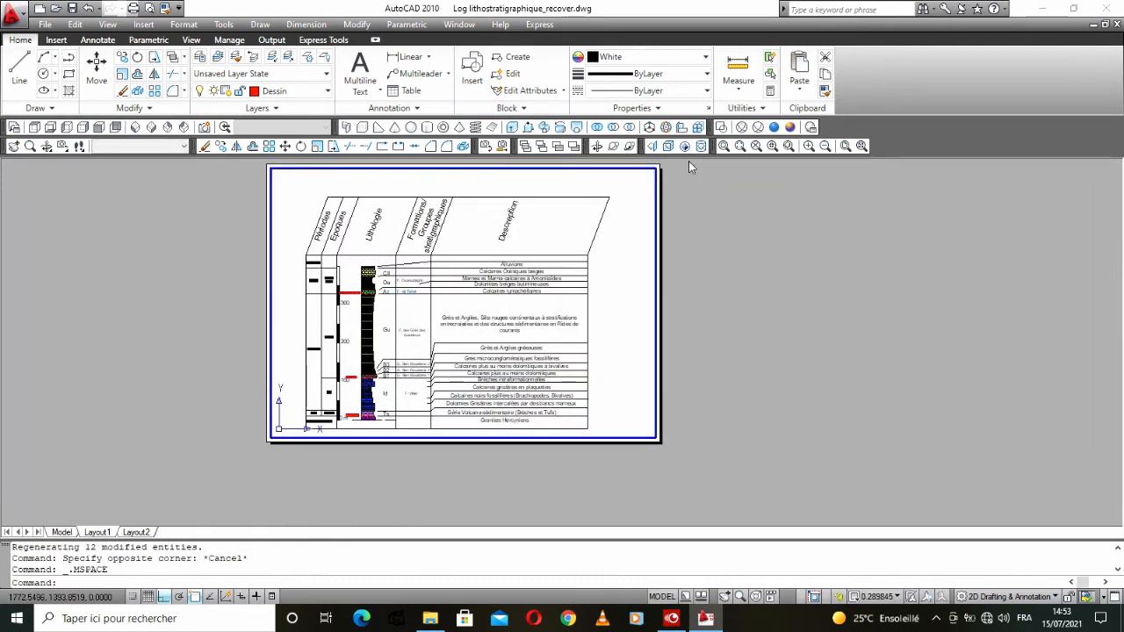
click(724, 147)
click(725, 147)
click(617, 193)
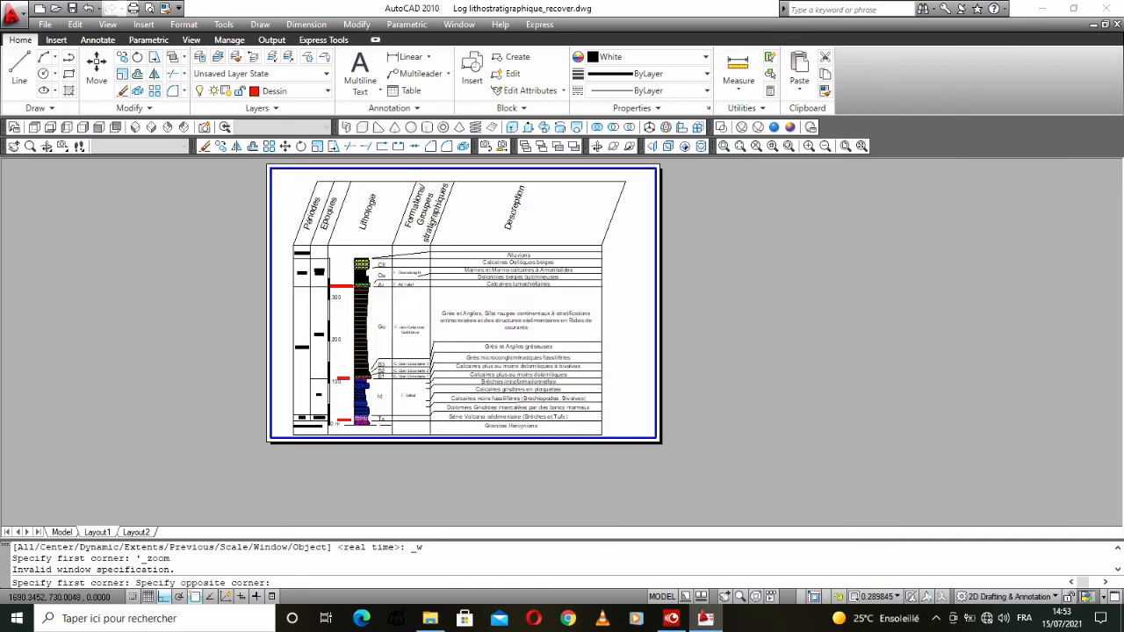
double_click(740, 211)
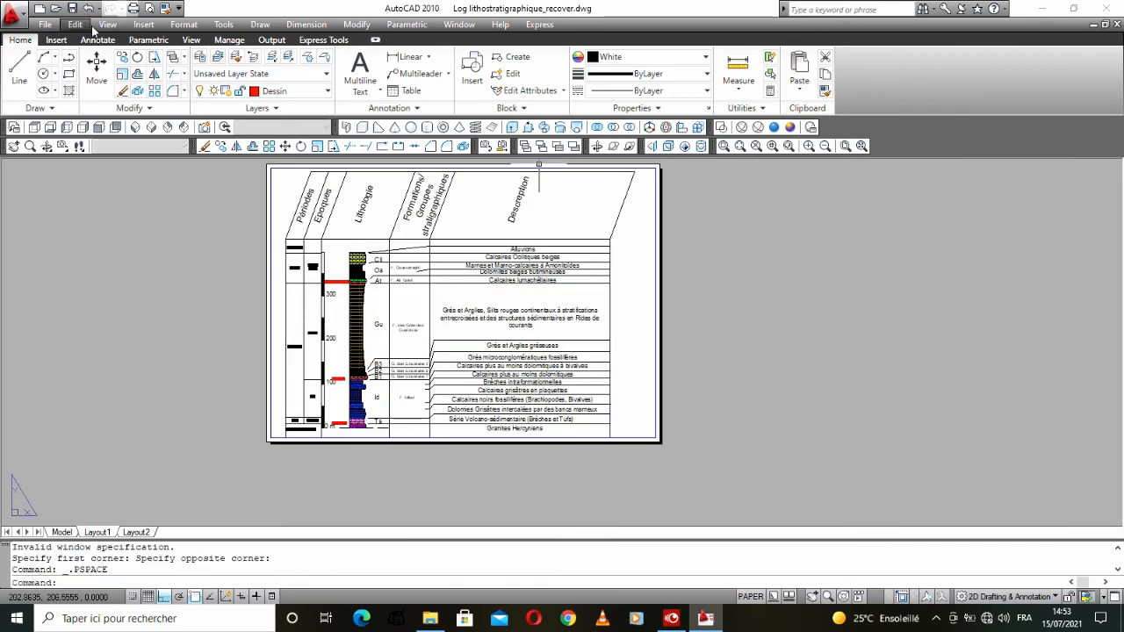
Step: Plot Layout1 with PDFCreator on A4 paper at a scale of 1:1
click(134, 9)
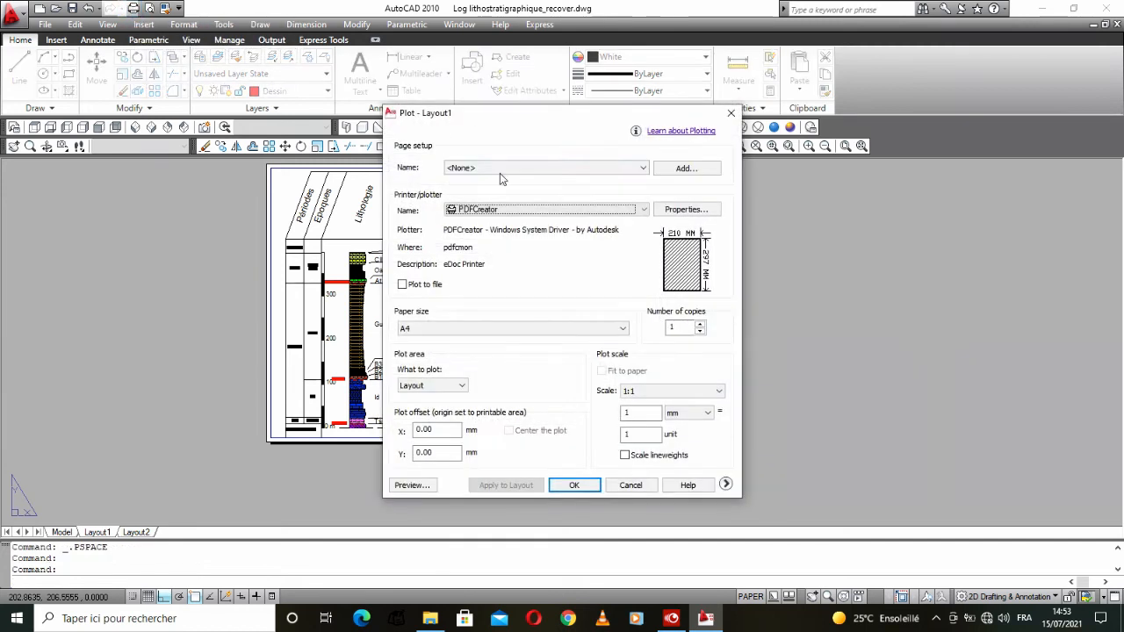
click(543, 207)
click(536, 218)
click(634, 217)
scroll(539, 284, down, 1)
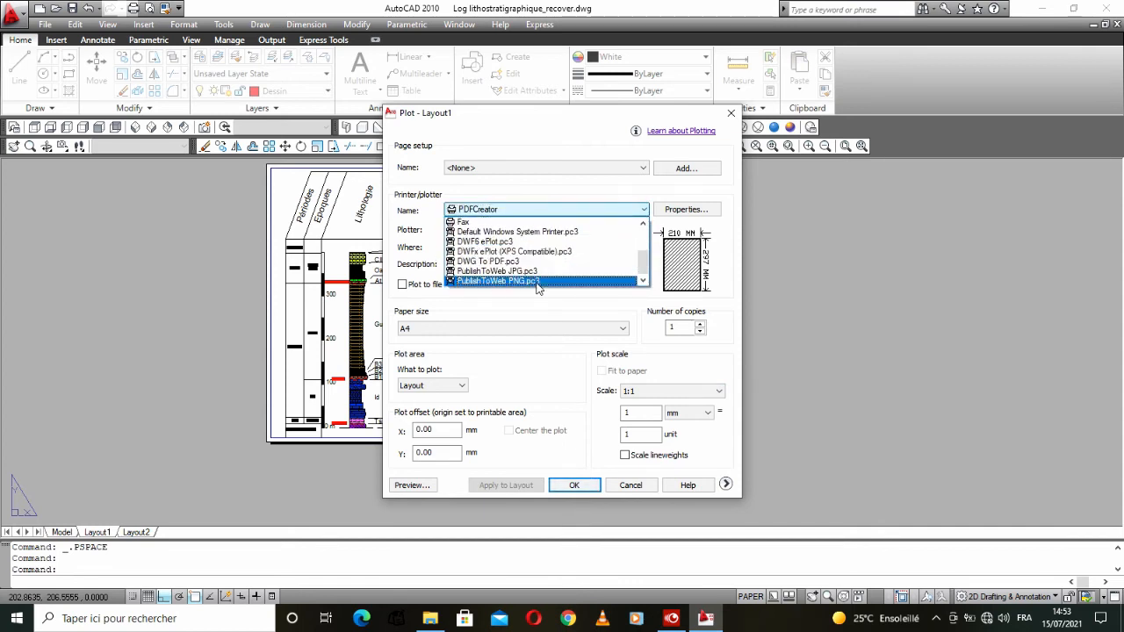
scroll(516, 281, up, 3)
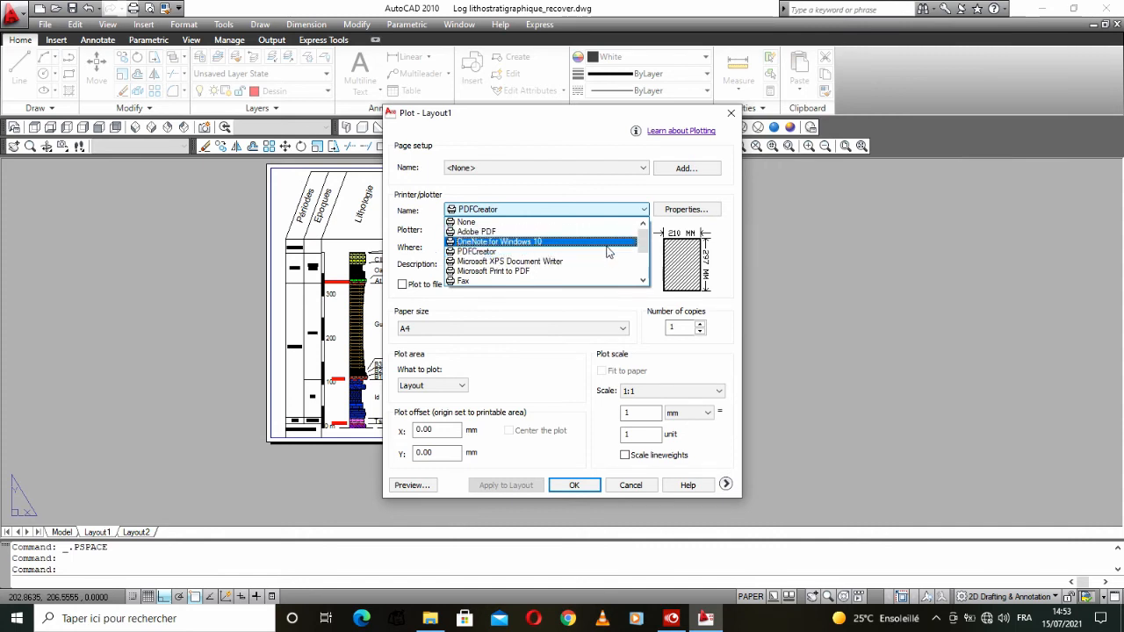
click(511, 250)
click(573, 485)
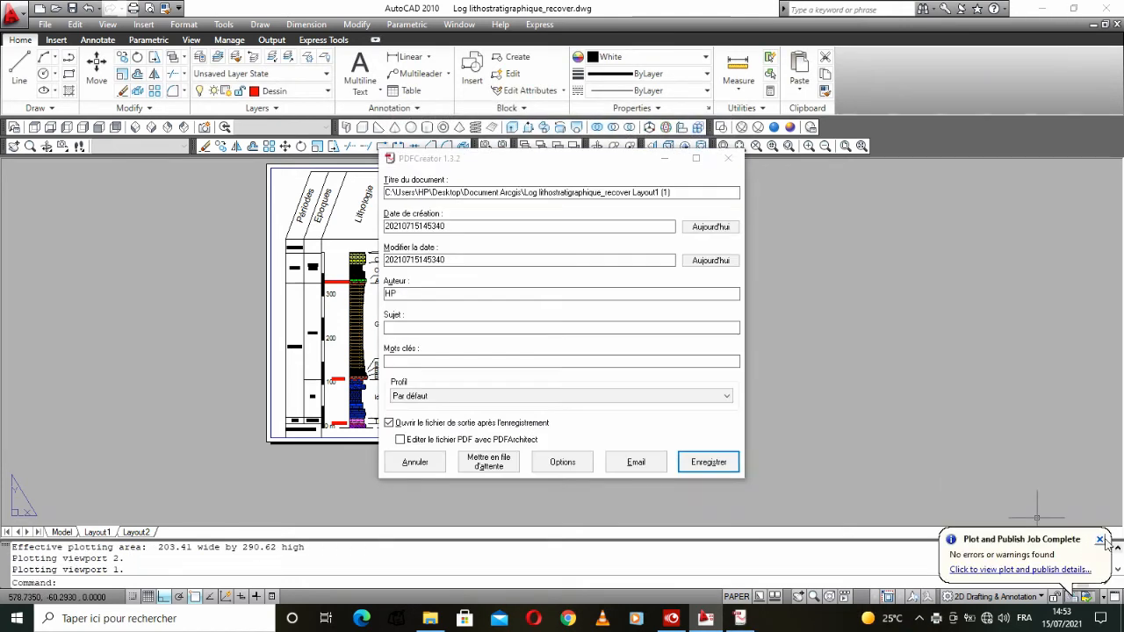
Step: Save the plot as a PDF on the Bureau, reusing the existing file name Log lithostratigraphique
click(1100, 539)
click(710, 459)
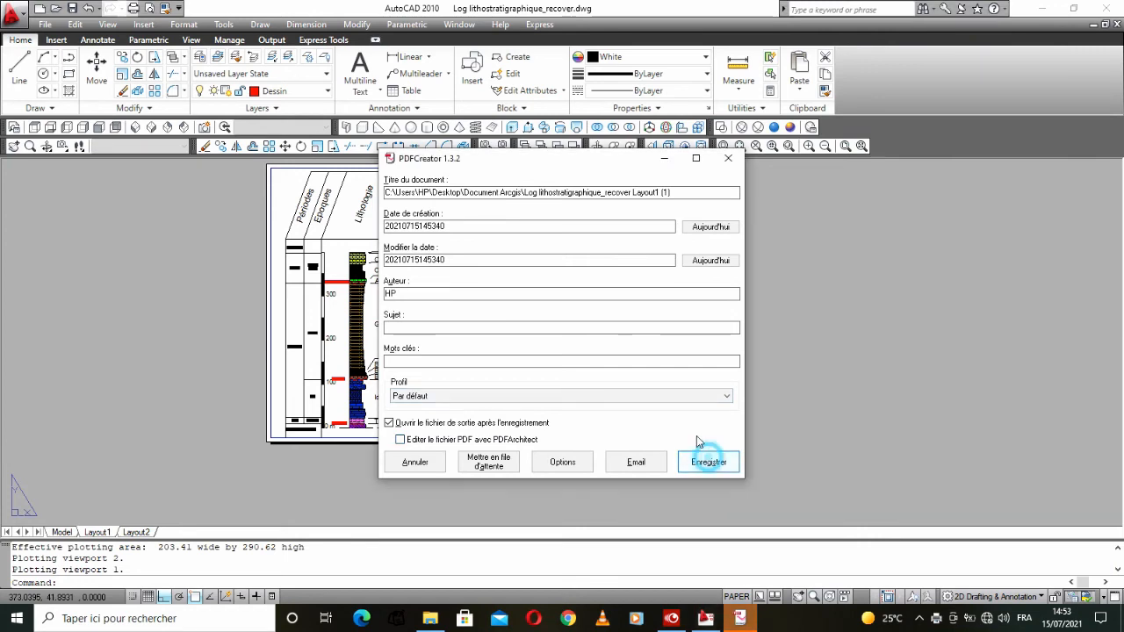
click(378, 536)
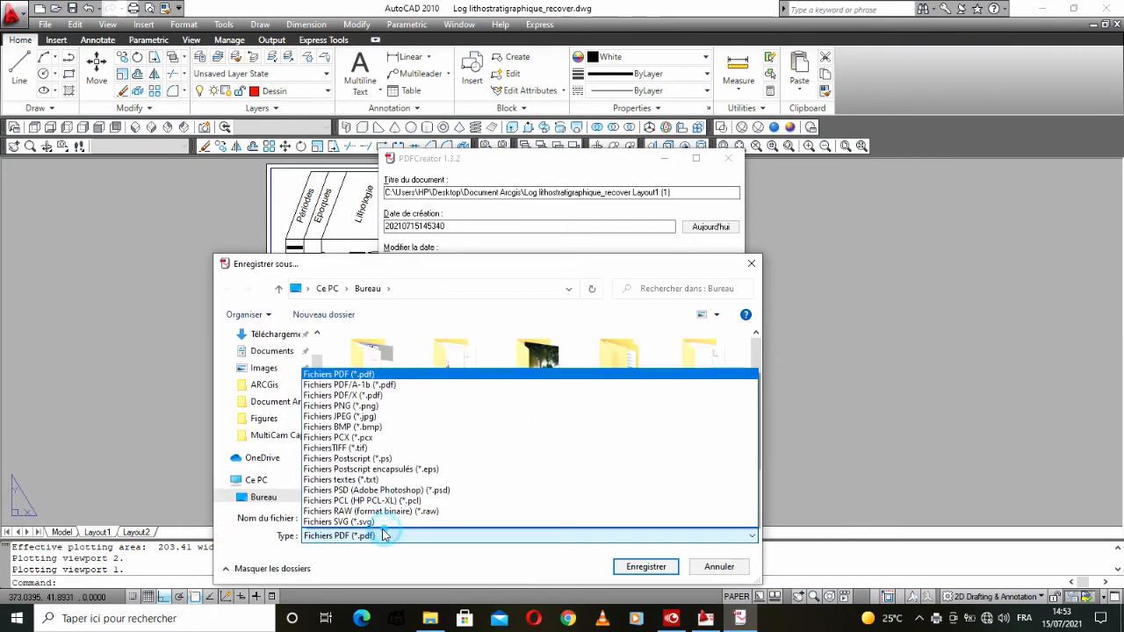
click(363, 537)
click(425, 523)
drag(608, 271, 671, 193)
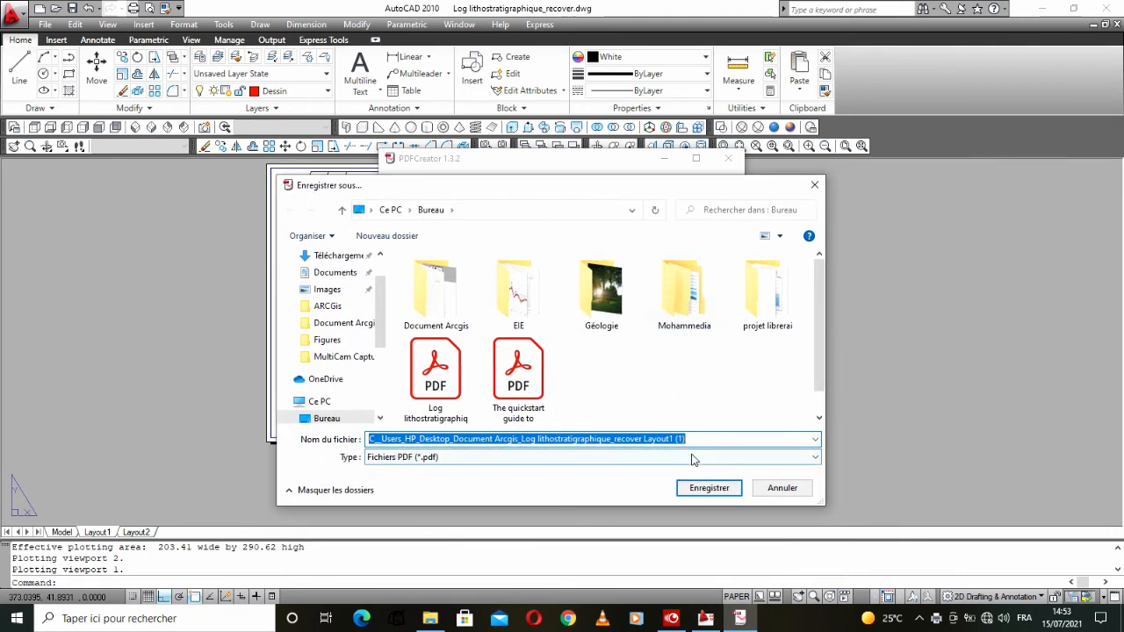
click(458, 372)
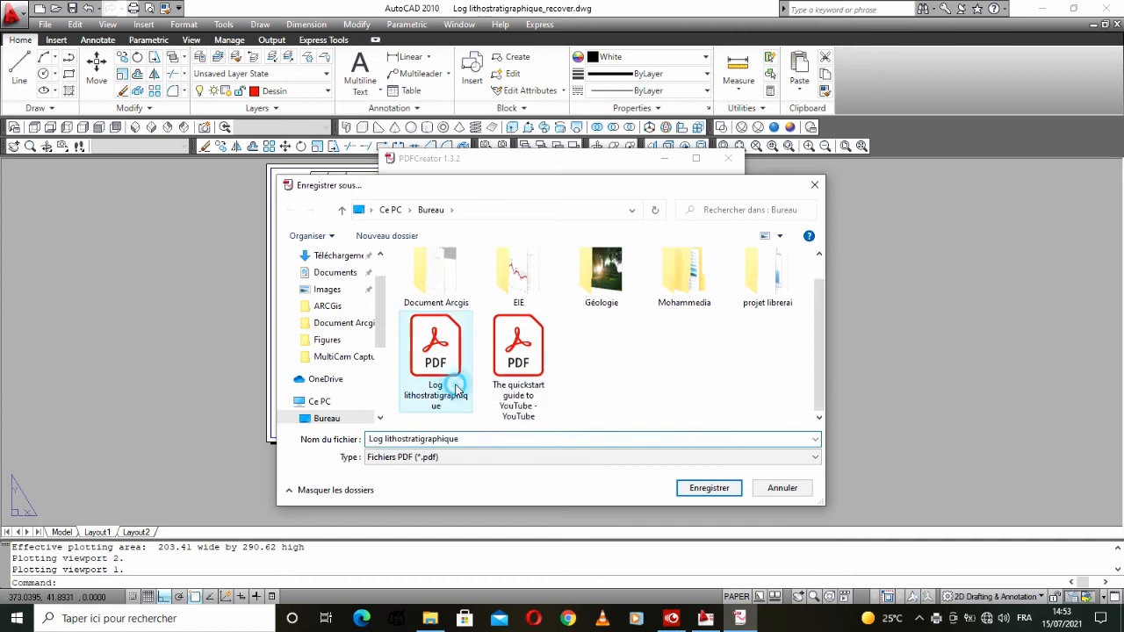
click(710, 487)
click(619, 314)
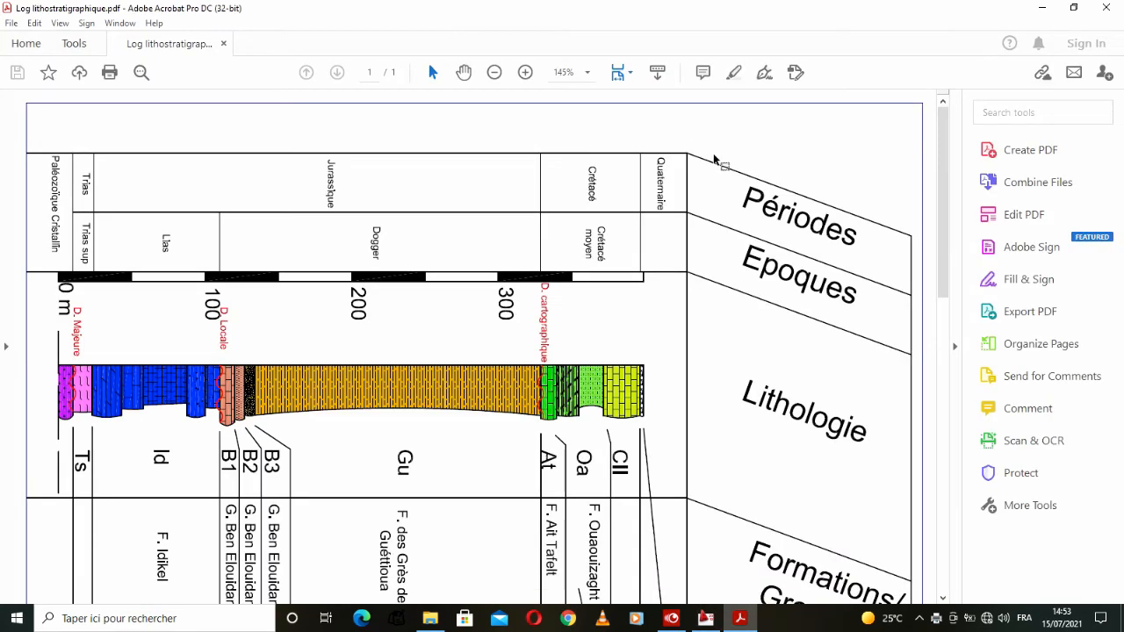
Step: Rotate the PDF page view counterclockwise so the log stands upright and examine it from the headers to the base
scroll(717, 156, down, 2)
click(84, 26)
mouse_move(60, 22)
mouse_move(101, 42)
click(308, 66)
scroll(459, 219, down, 2)
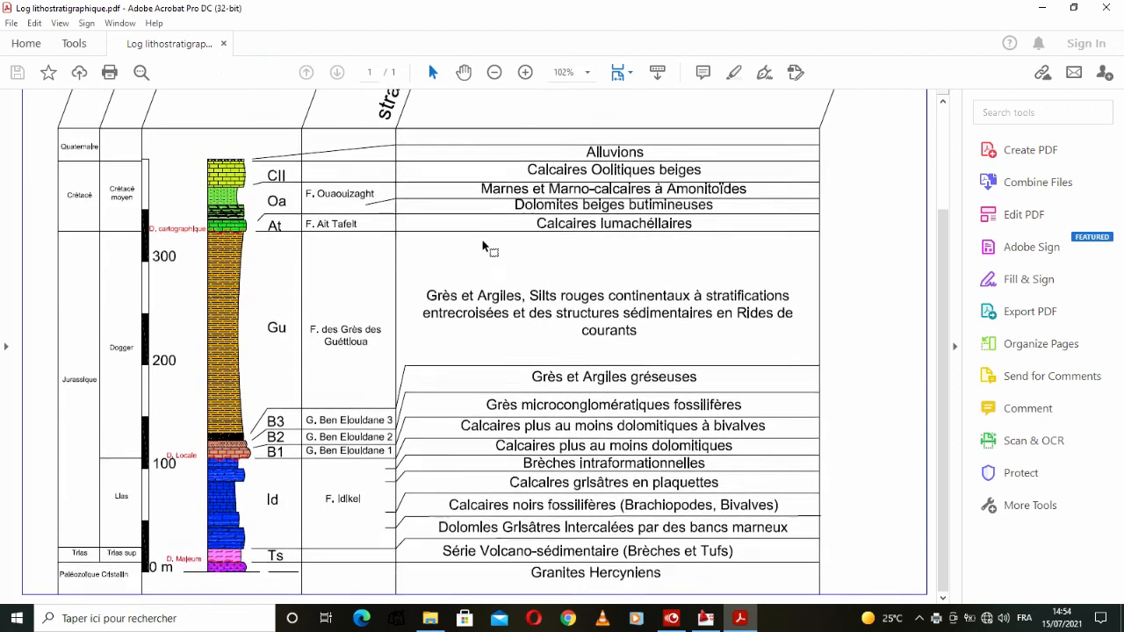
scroll(487, 246, up, 4)
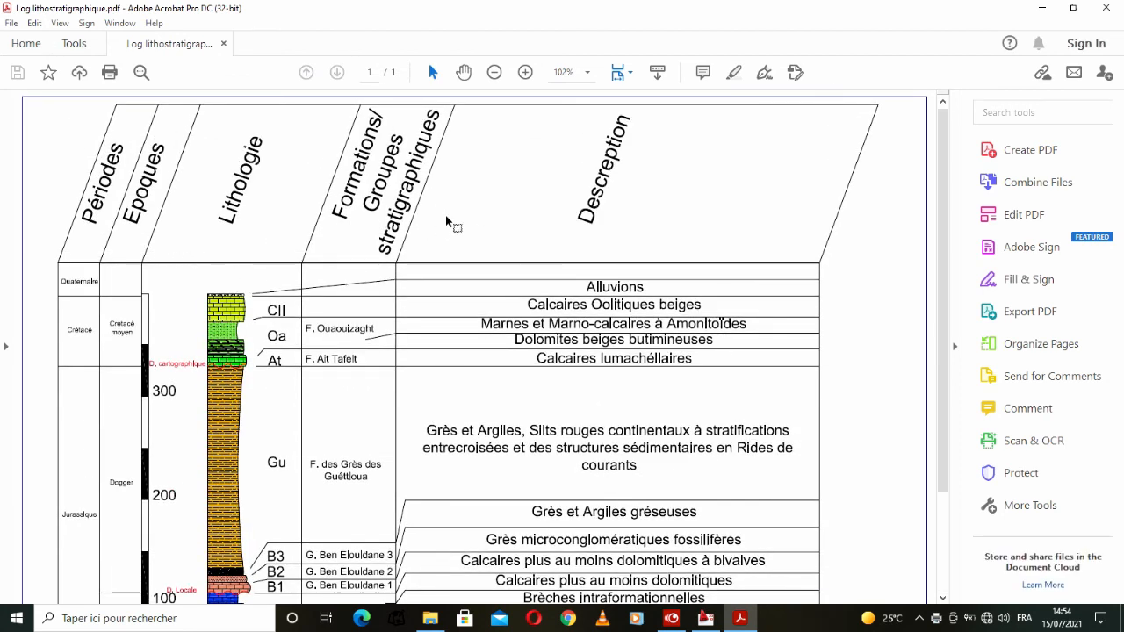
scroll(464, 221, down, 4)
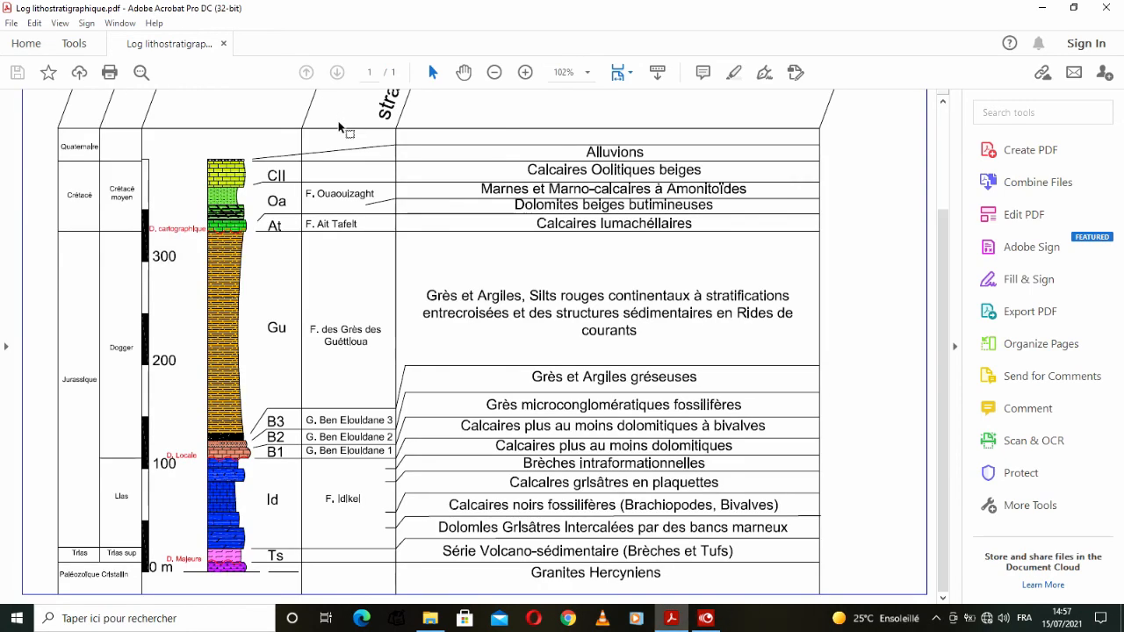
scroll(489, 325, up, 2)
scroll(490, 326, down, 2)
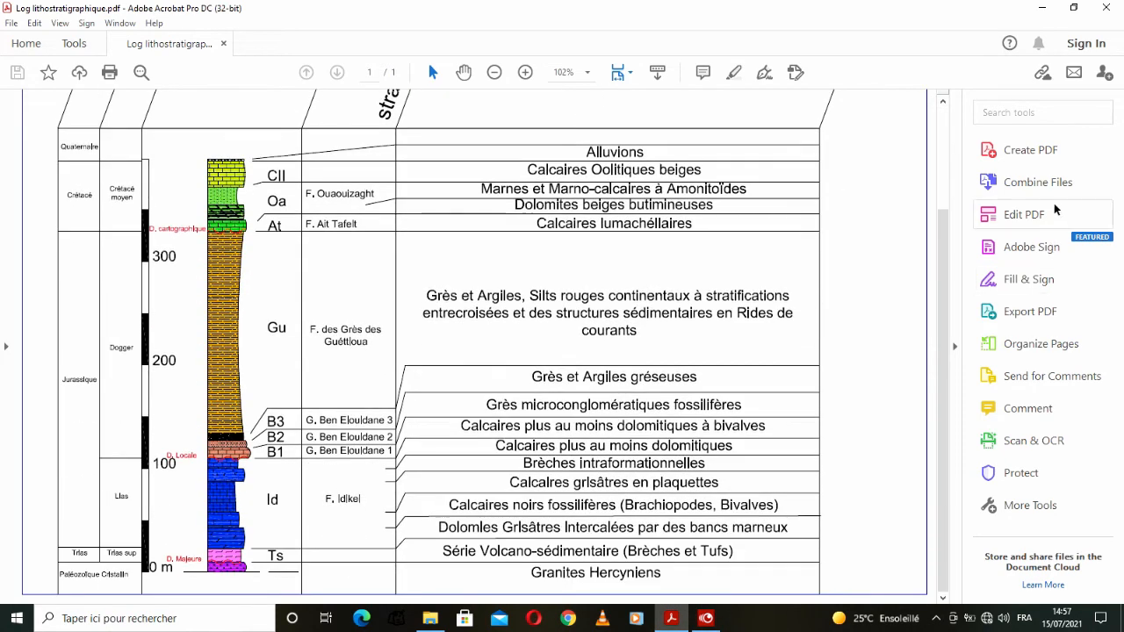
Step: Open Log lithostratigraphique.pdf from the desktop in Adobe Illustrator and create a new A4 landscape document of 841.8898 x 595.2756 pt
click(1119, 16)
drag(163, 40, 1023, 532)
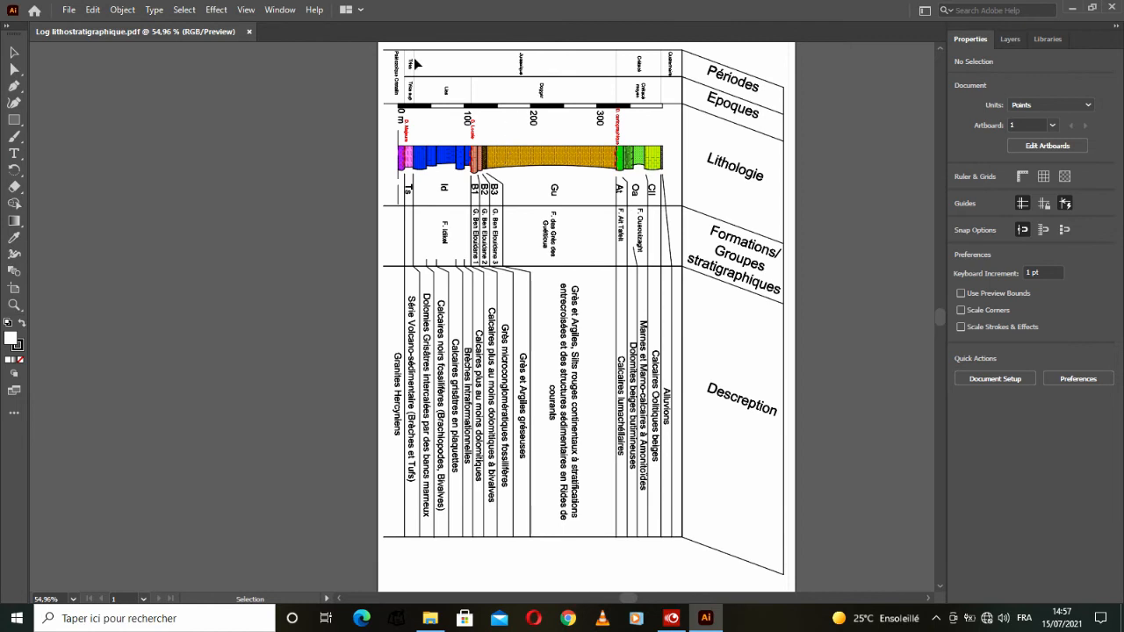
right_click(339, 35)
click(391, 94)
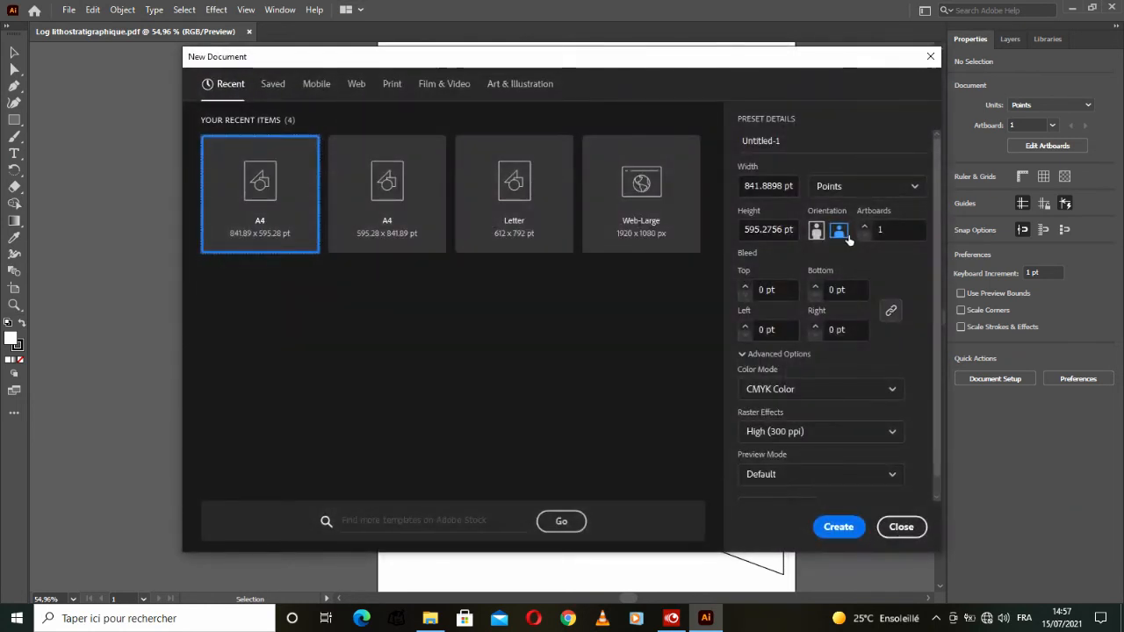
click(839, 527)
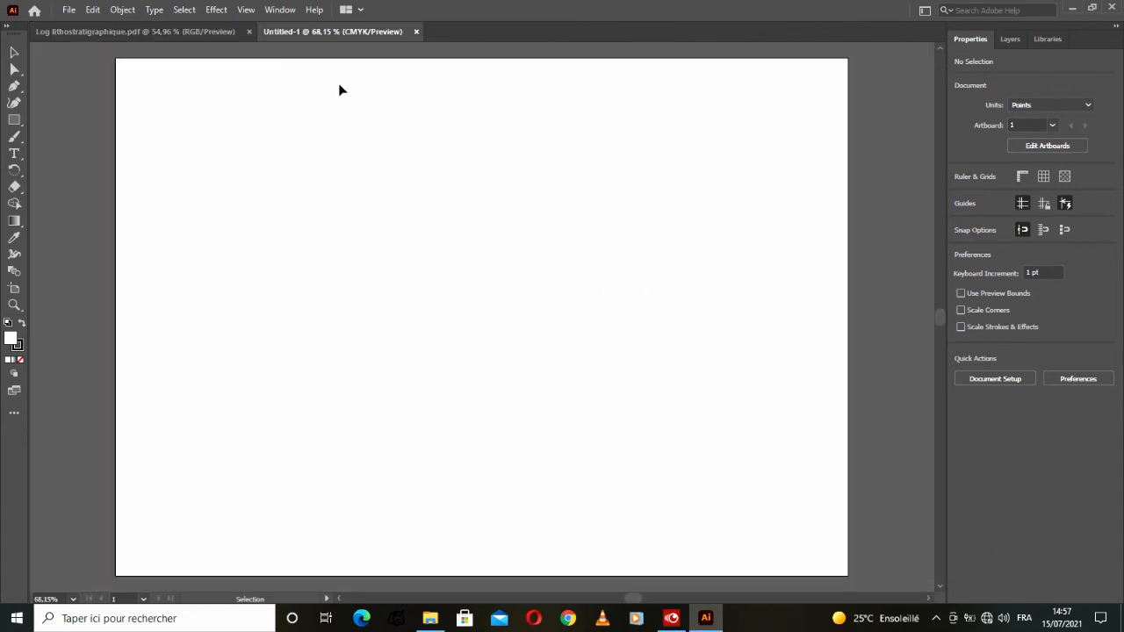
Step: Copy all the artwork of Log lithostratigraphique.pdf and paste it into the Untitled-1 document
click(207, 35)
click(496, 236)
right_click(511, 202)
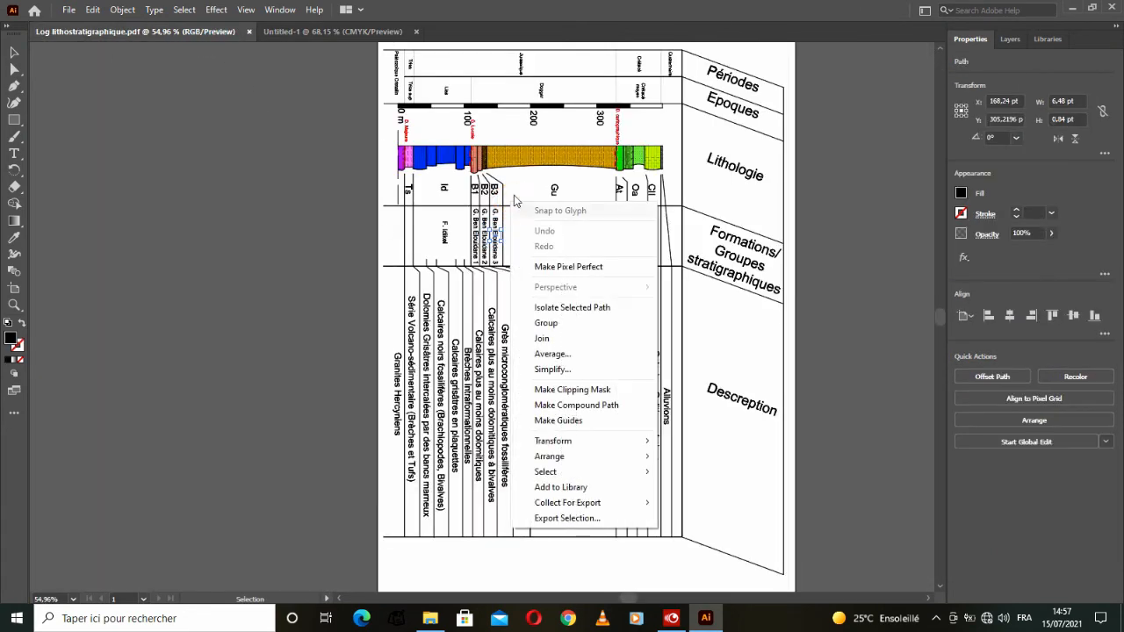
click(527, 169)
scroll(598, 219, up, 1)
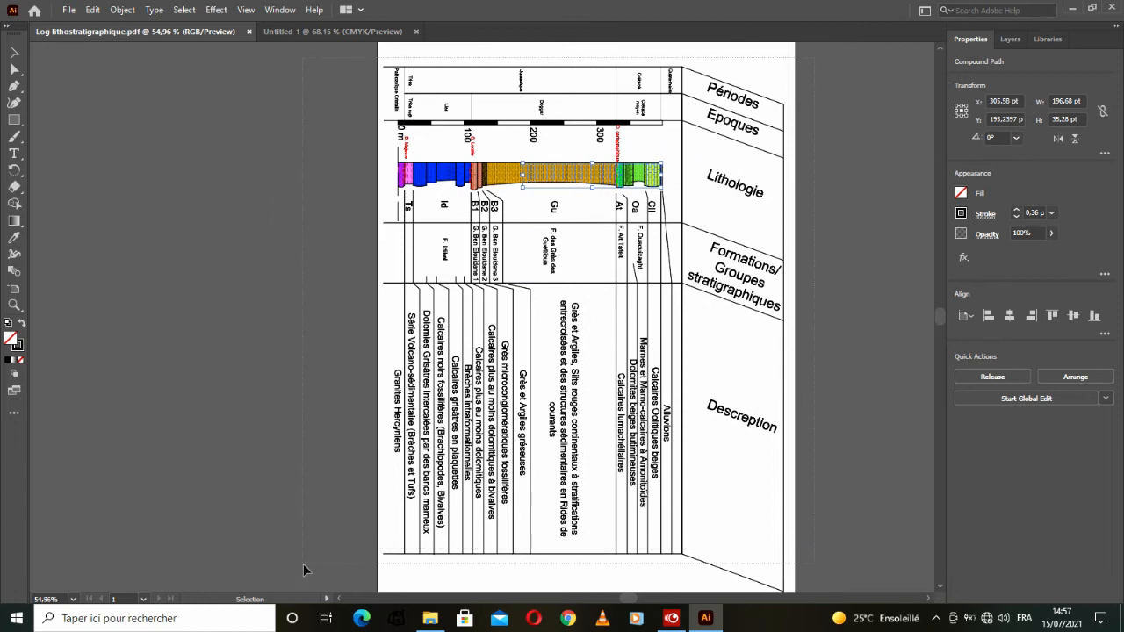
key(ctrl+a)
scroll(464, 427, up, 3)
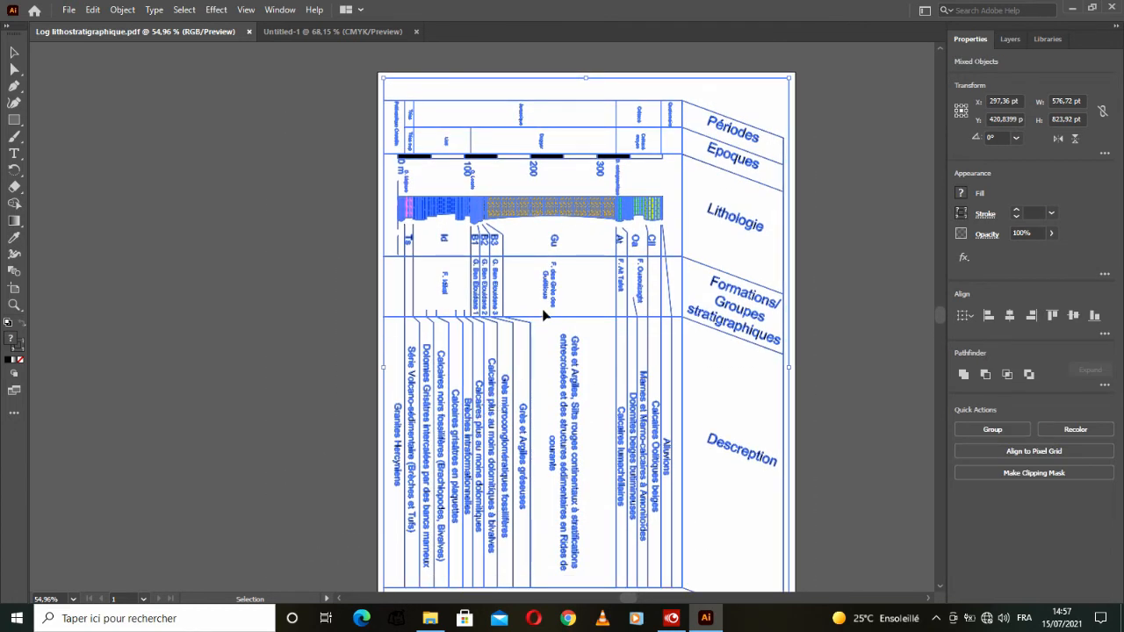
scroll(544, 313, down, 2)
scroll(543, 314, down, 2)
scroll(544, 316, down, 3)
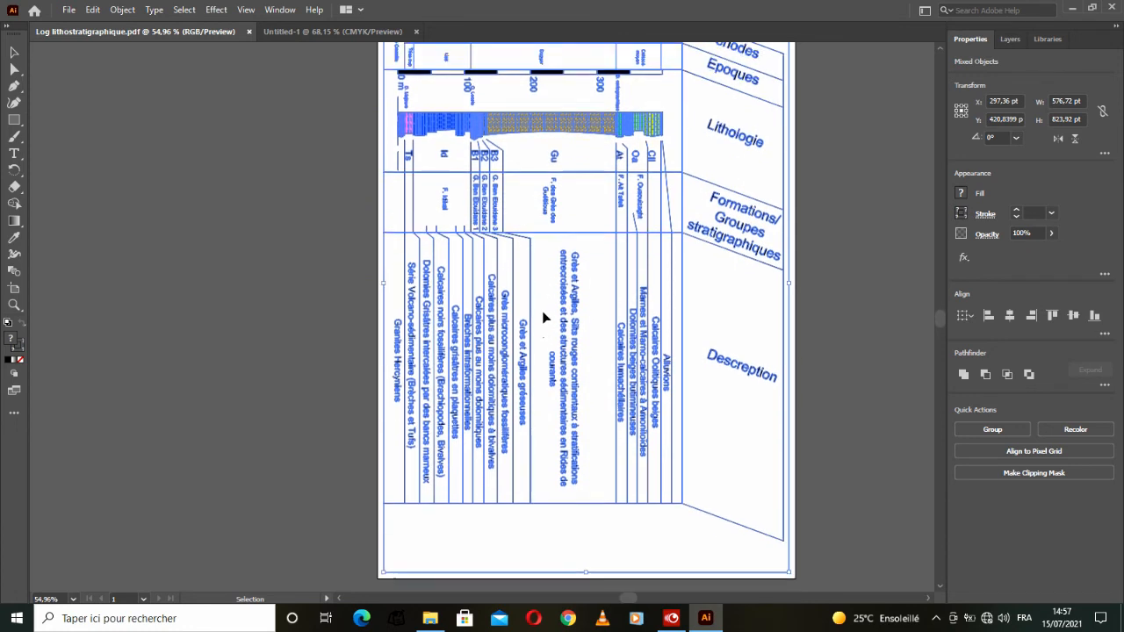
scroll(543, 316, up, 3)
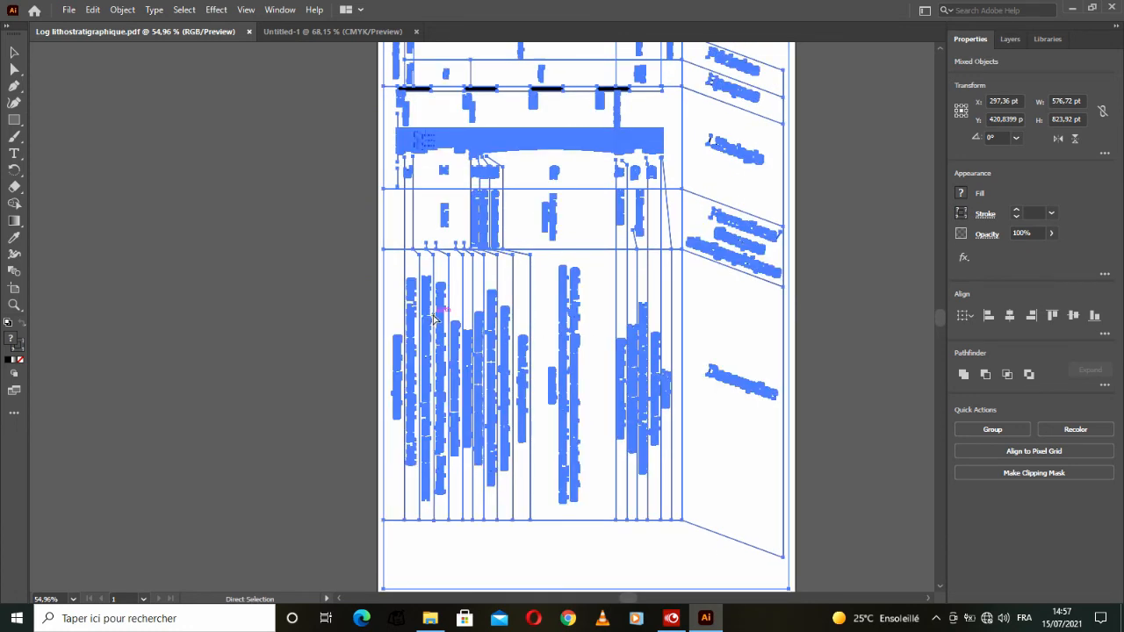
click(287, 31)
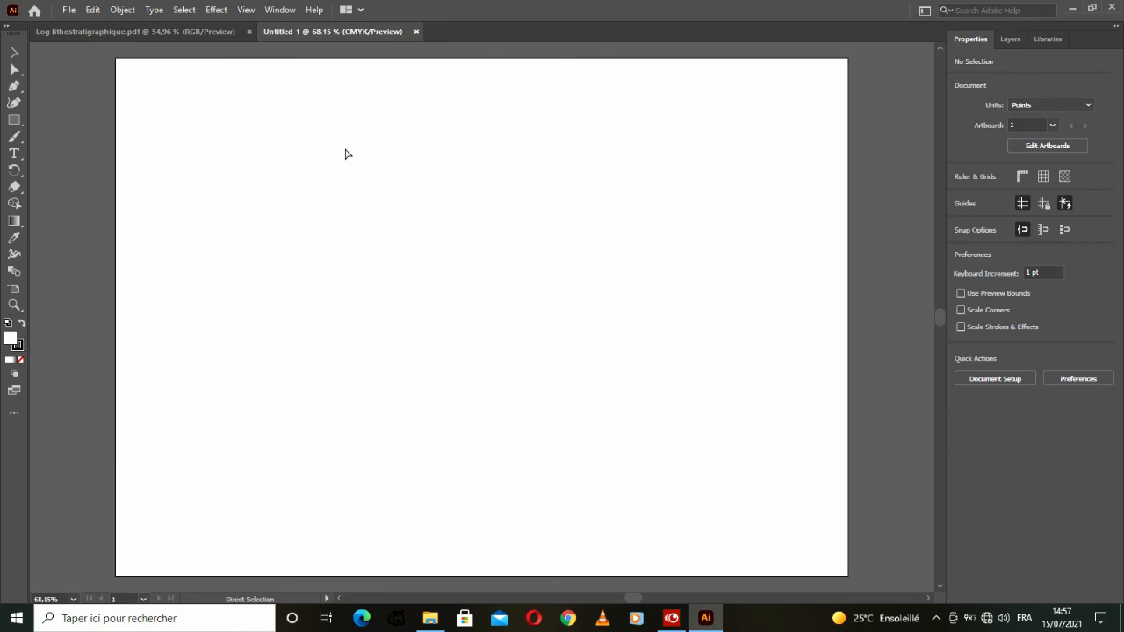
key(ctrl+v)
Step: Rotate the pasted log by 90° so it reads upright within the landscape artboard, and deselect it
scroll(411, 224, up, 2)
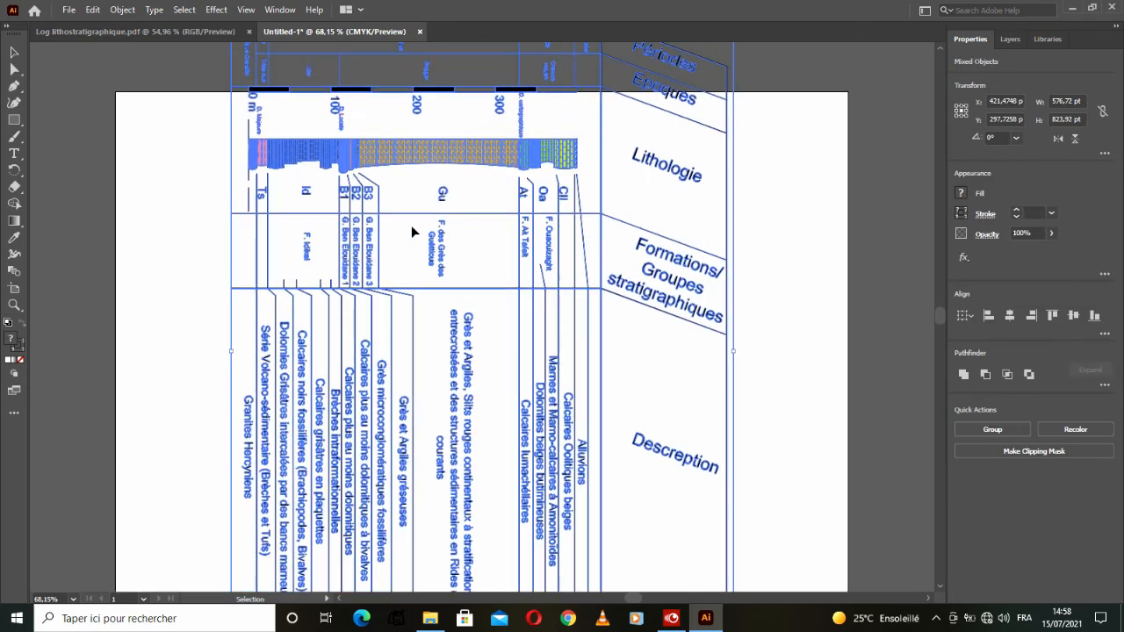
scroll(411, 225, up, 1)
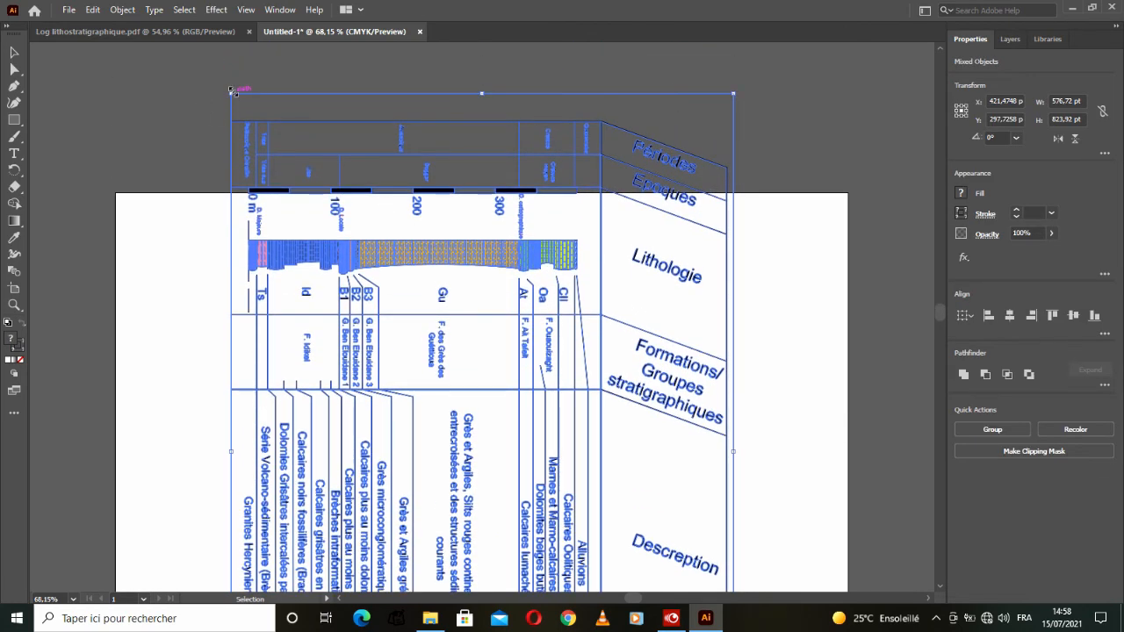
drag(226, 88, 290, 335)
alt+scroll(291, 333, down, 4)
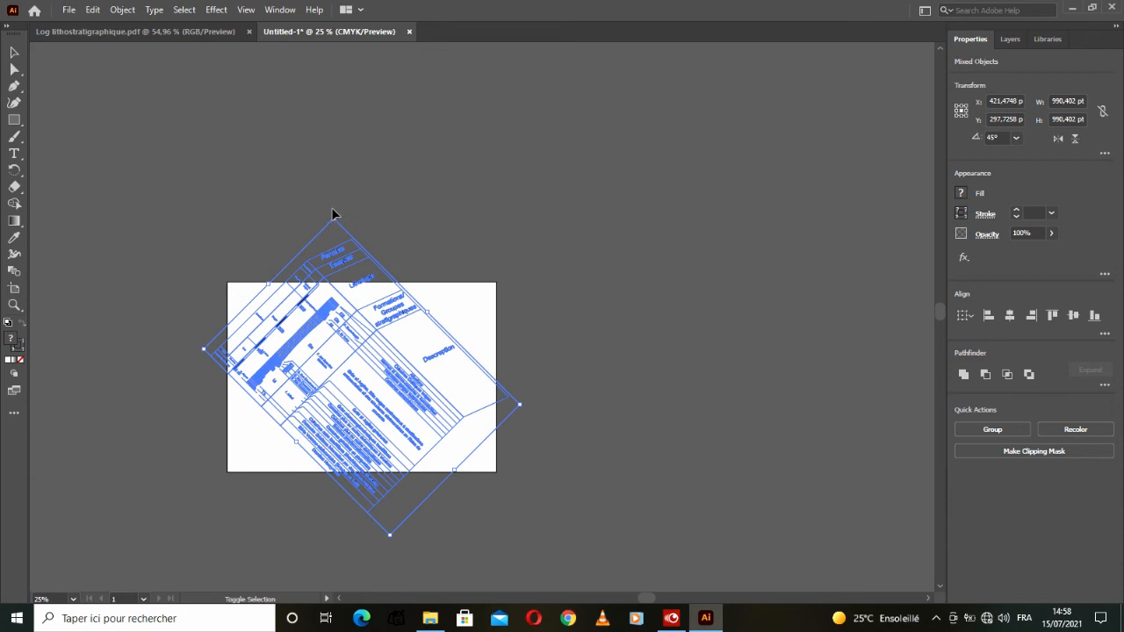
drag(333, 212, 211, 320)
click(544, 353)
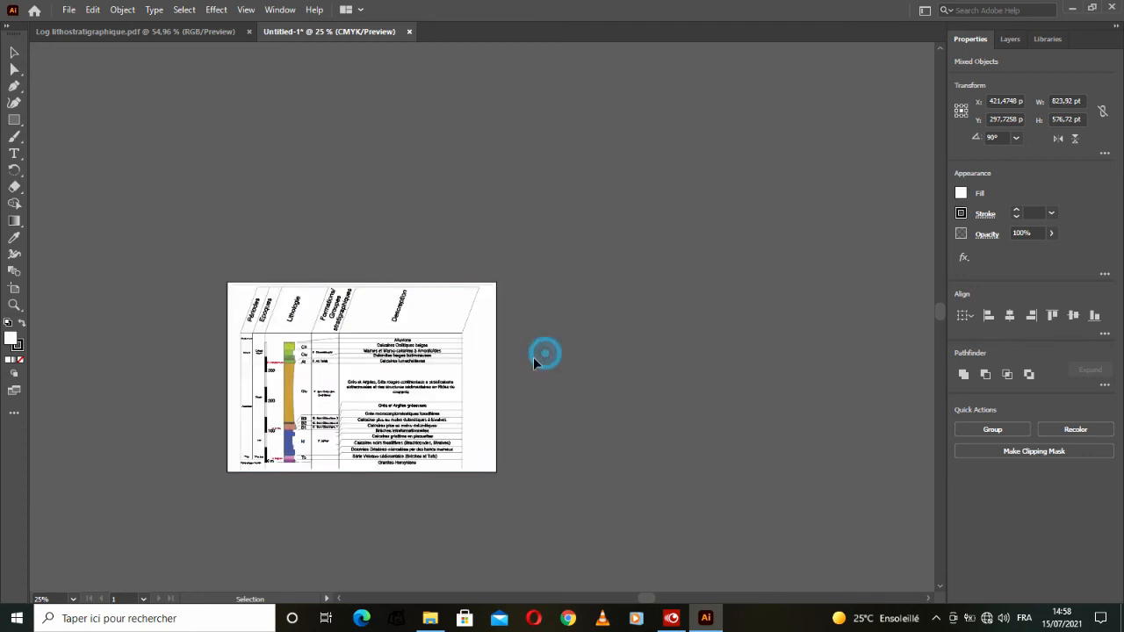
Step: Export the document in PNG format to the Documents folder under the name "Log lithostratigraphie"
scroll(311, 393, up, 1)
alt+scroll(340, 400, up, 2)
alt+scroll(340, 400, down, 1)
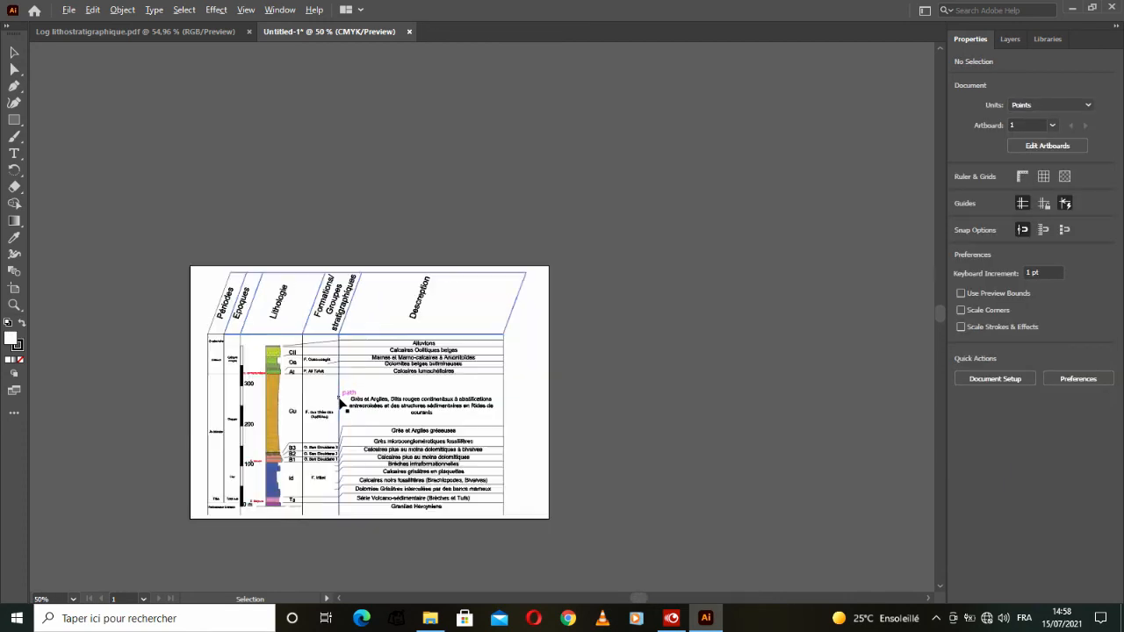
click(68, 10)
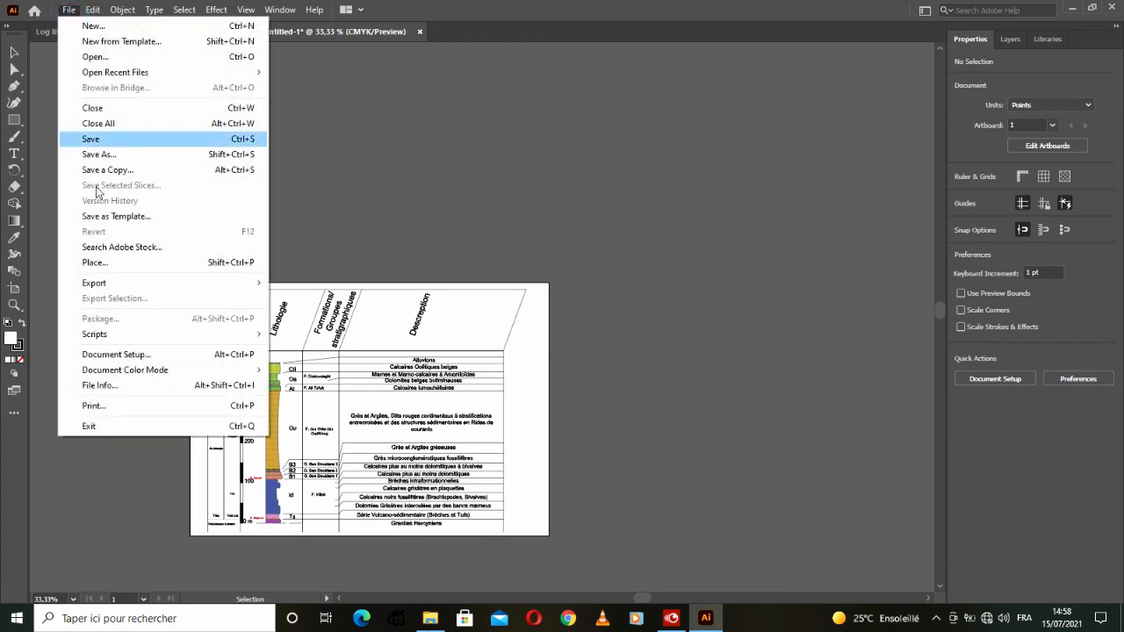
mouse_move(137, 287)
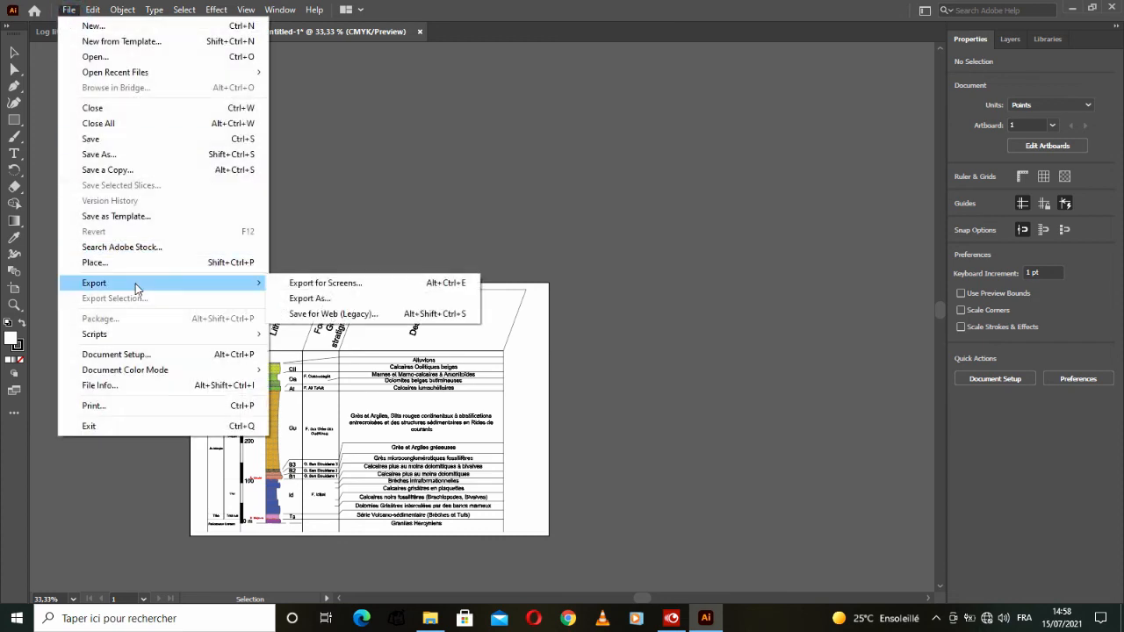
click(310, 299)
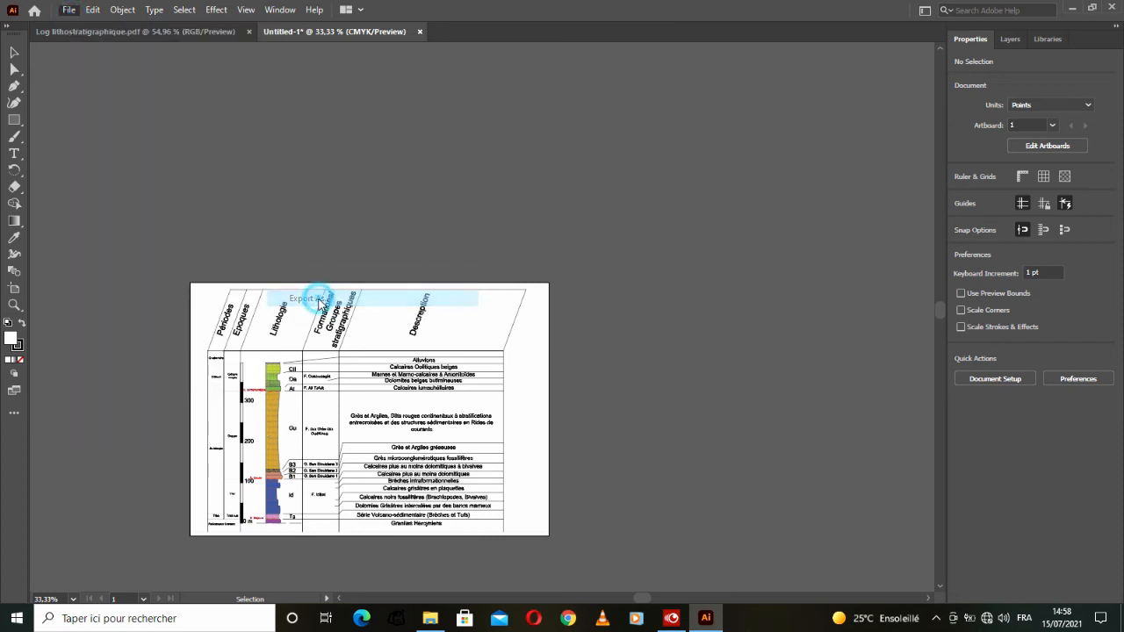
click(198, 284)
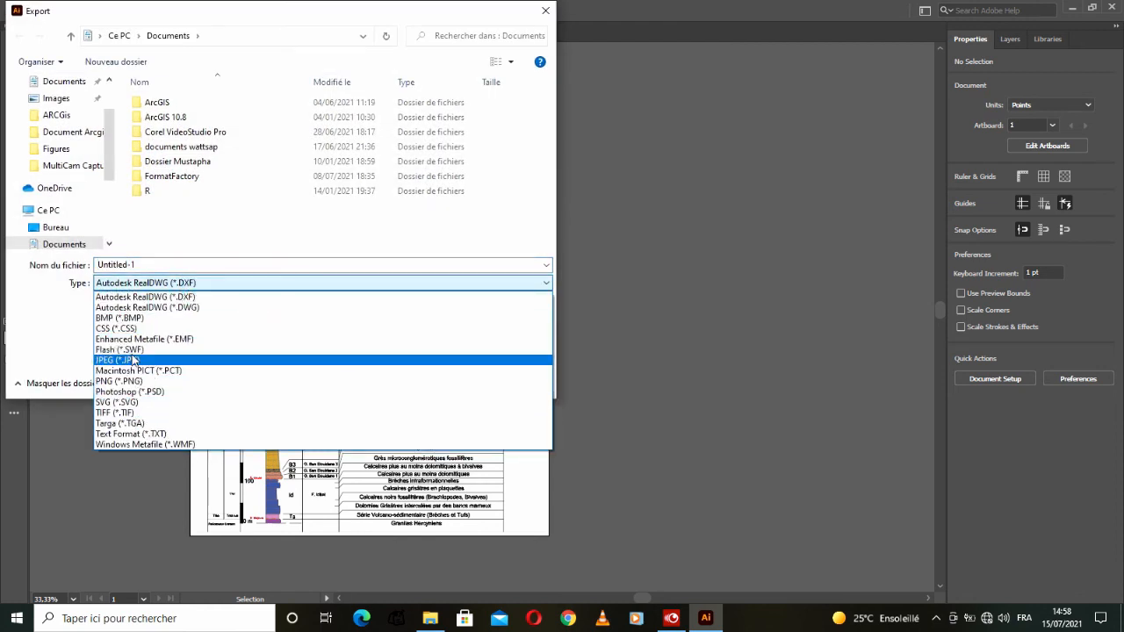
click(130, 384)
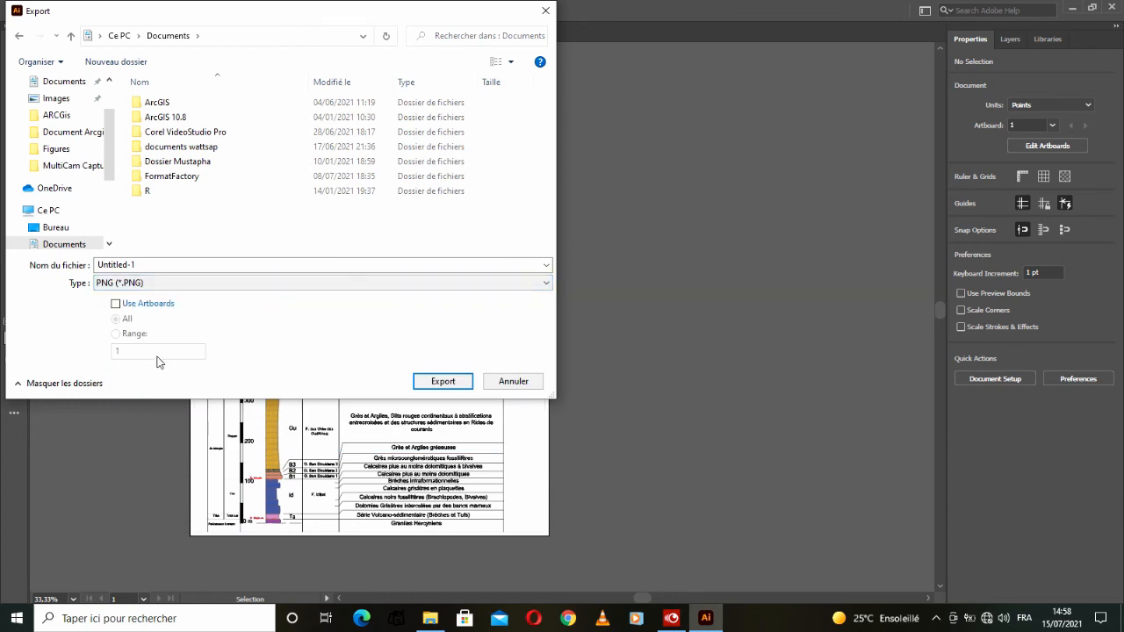
double_click(149, 267)
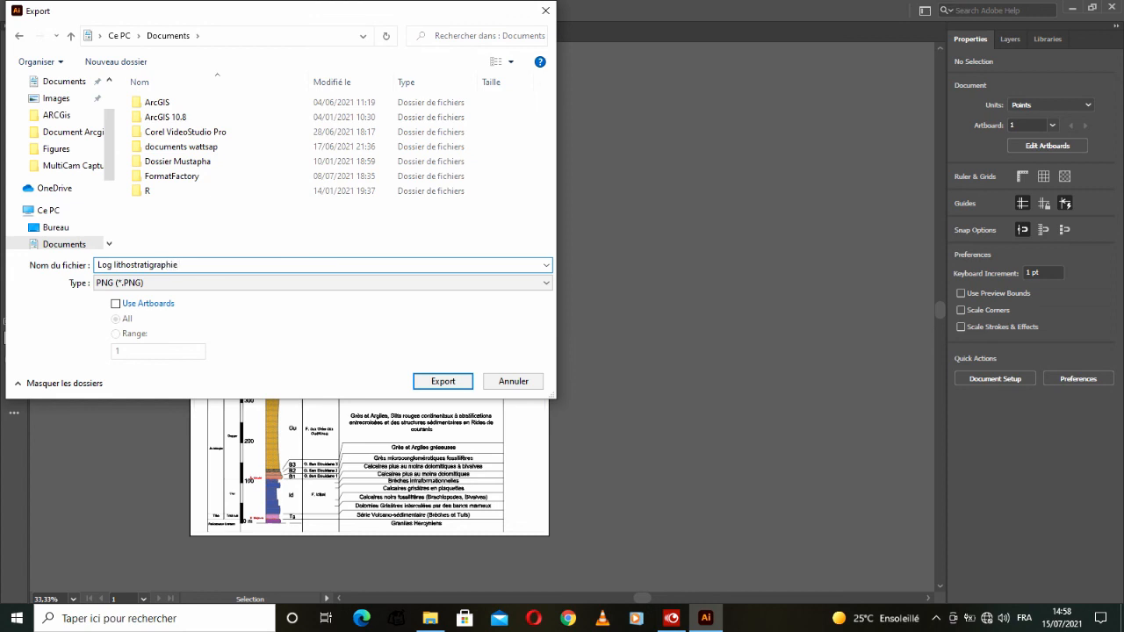
click(444, 381)
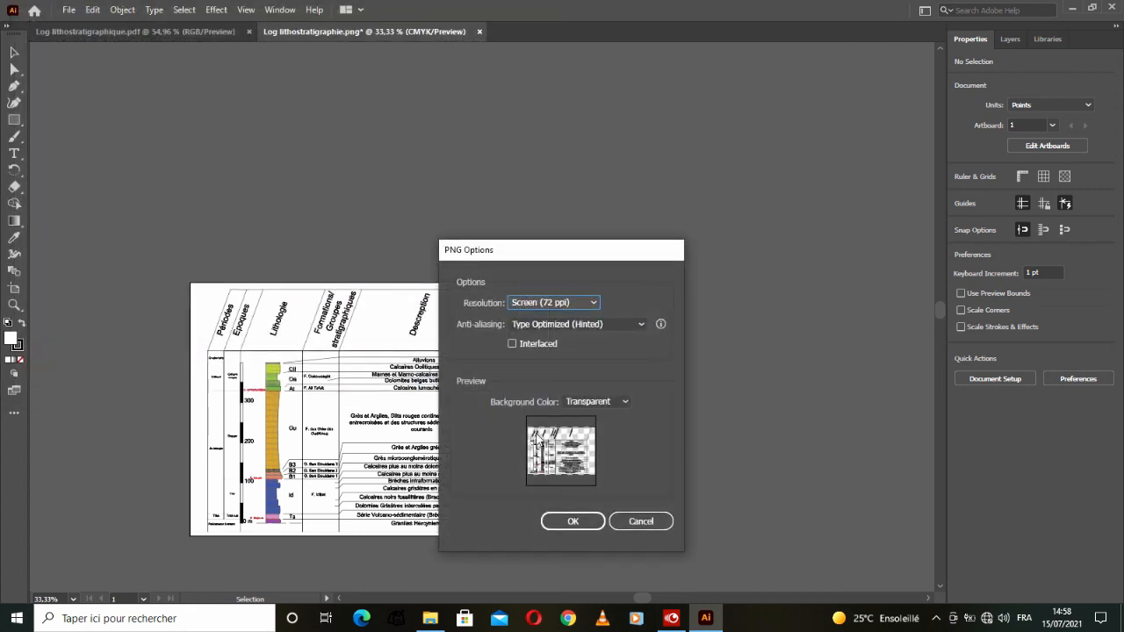
Step: Choose the PNG resolution, review the anti-aliasing choices and complete the export
click(571, 304)
click(551, 395)
click(592, 324)
click(602, 324)
click(575, 522)
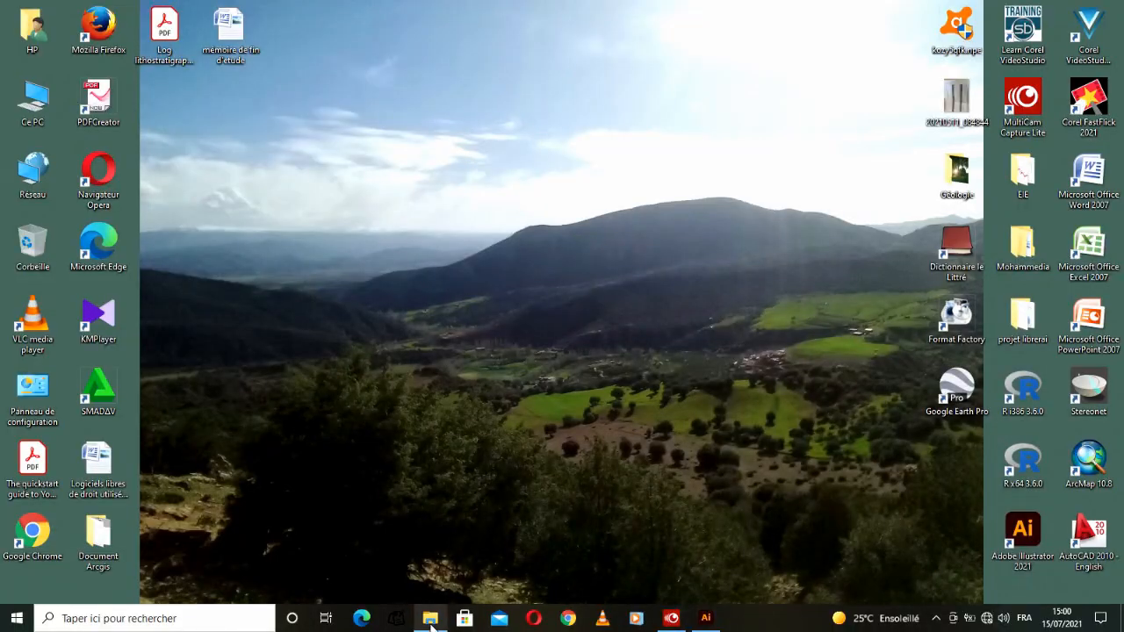
Step: Open the exported Log lithostratigraphie PNG from the Documents folder in File Explorer to view it
click(431, 619)
click(210, 311)
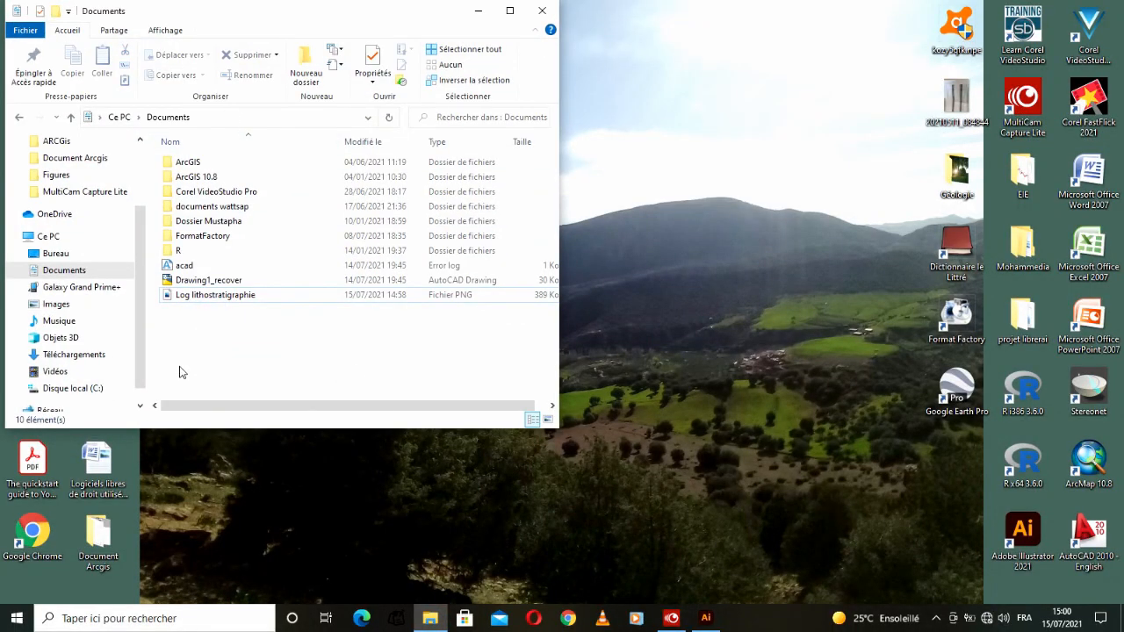
click(195, 301)
double_click(195, 301)
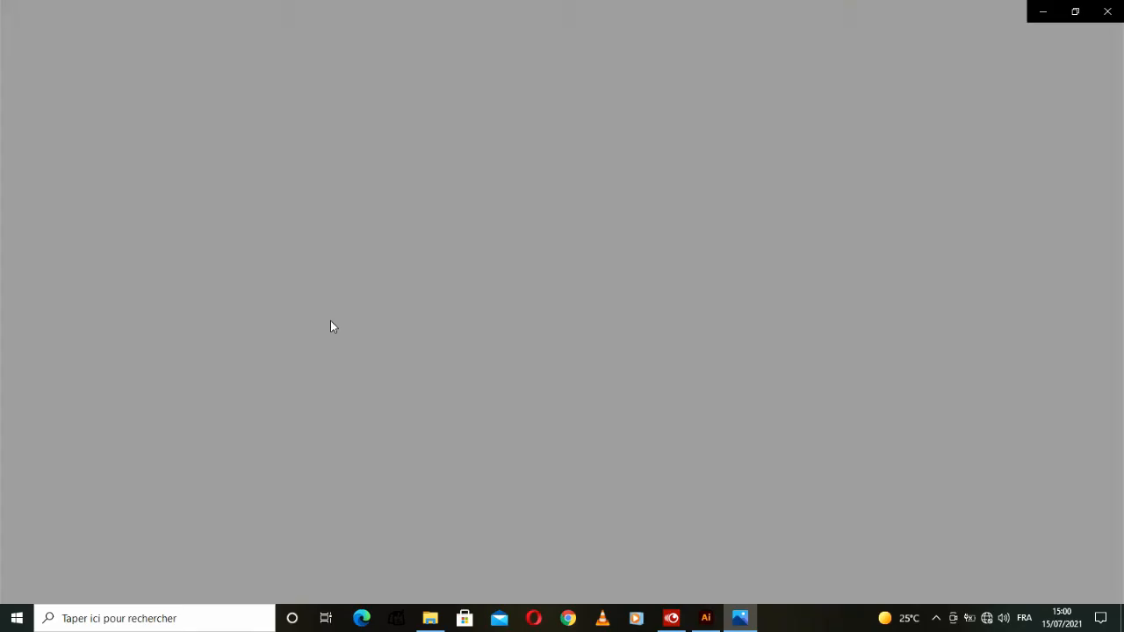